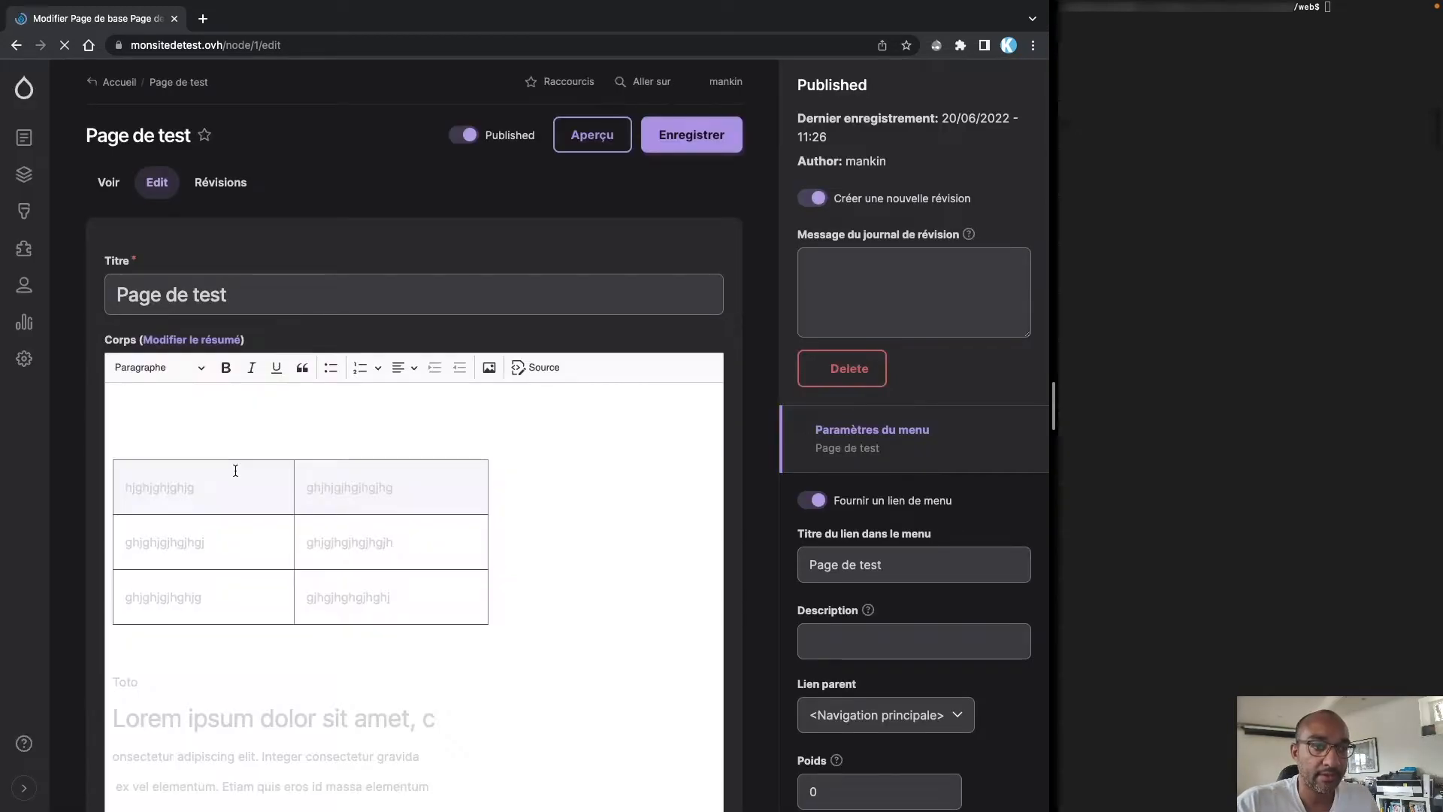
- Insert the image indiana-1027200_640.jpg from the Téléchargements folder above the table in the page body, leaving its alternative text empty
left_click(490, 368)
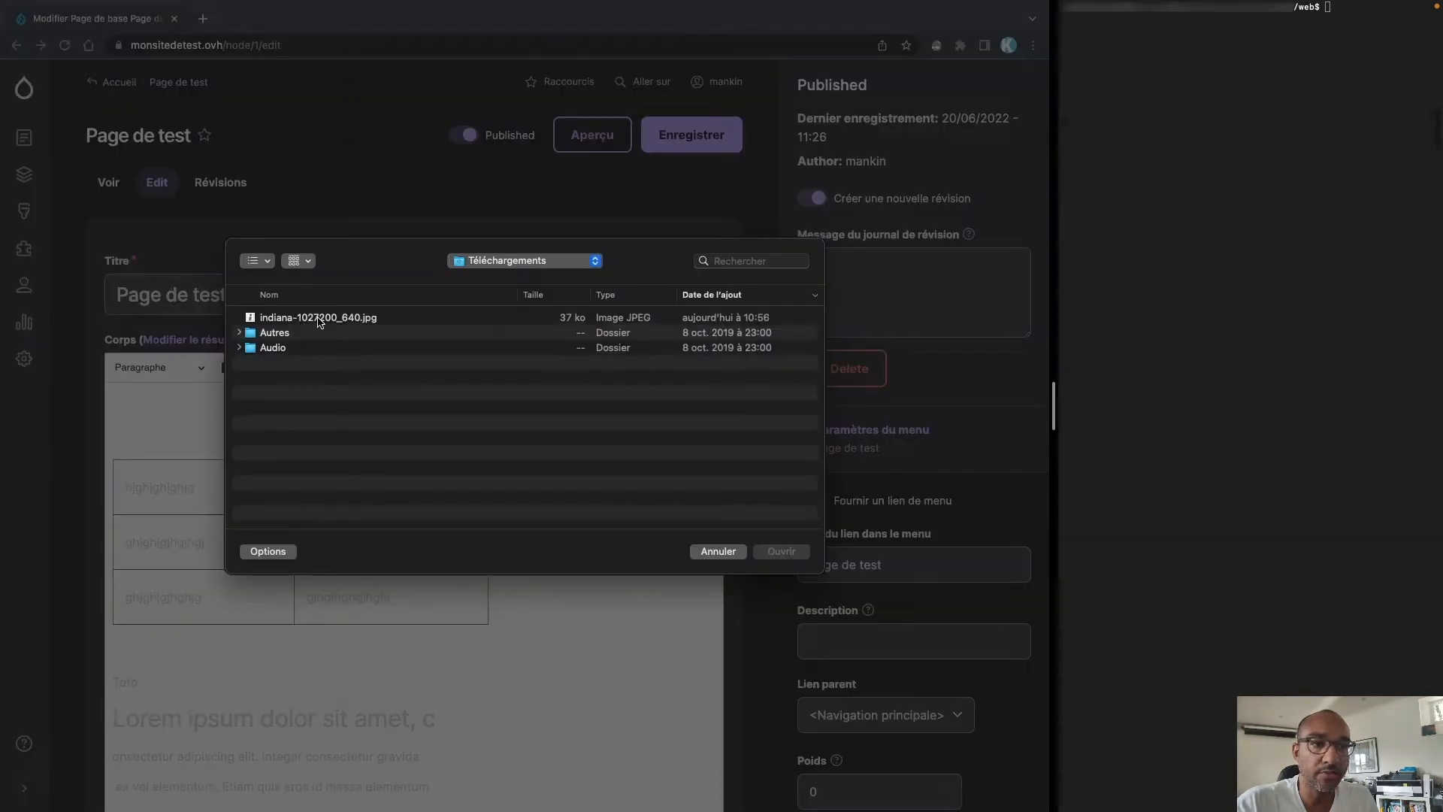
left_click(319, 319)
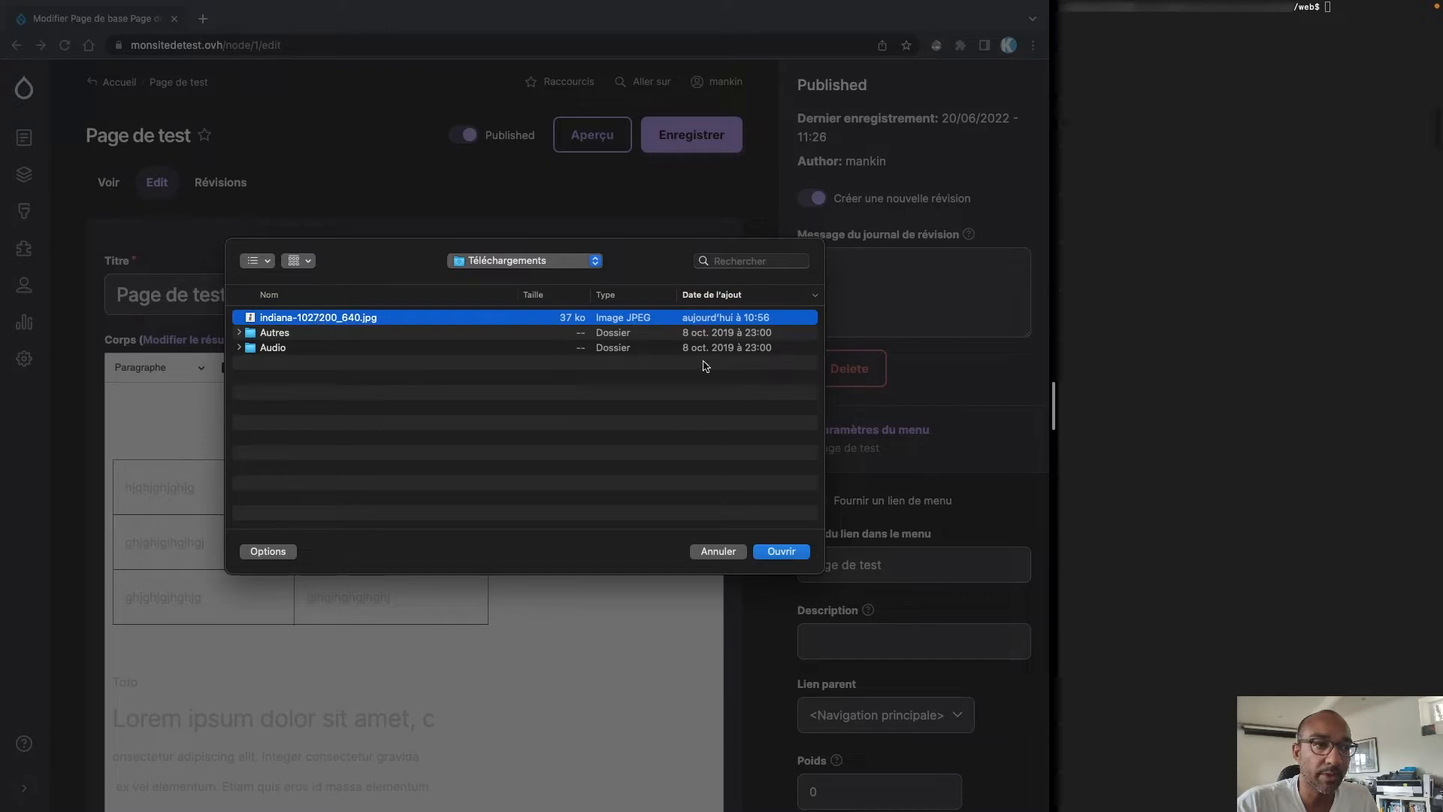
left_click(773, 553)
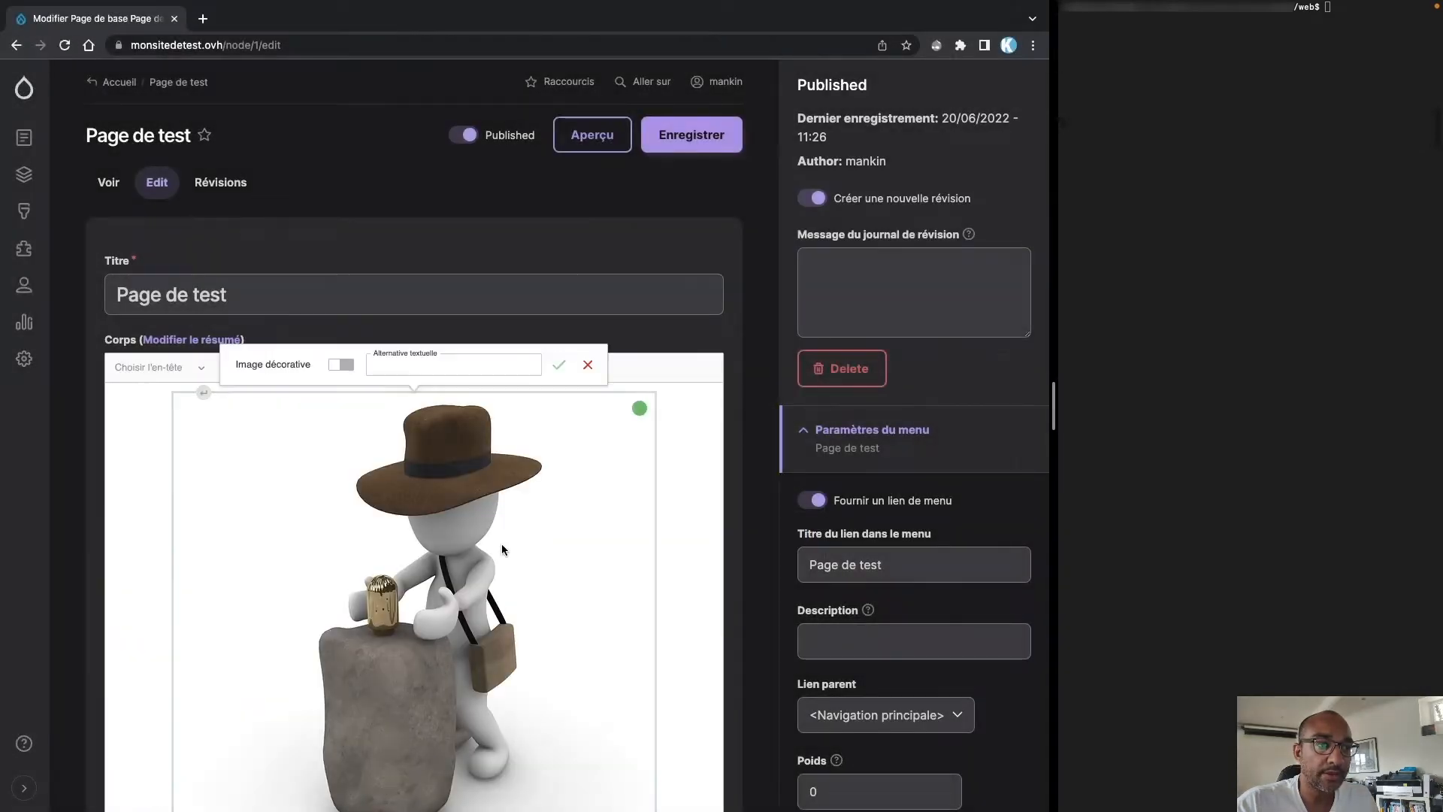
left_click(393, 365)
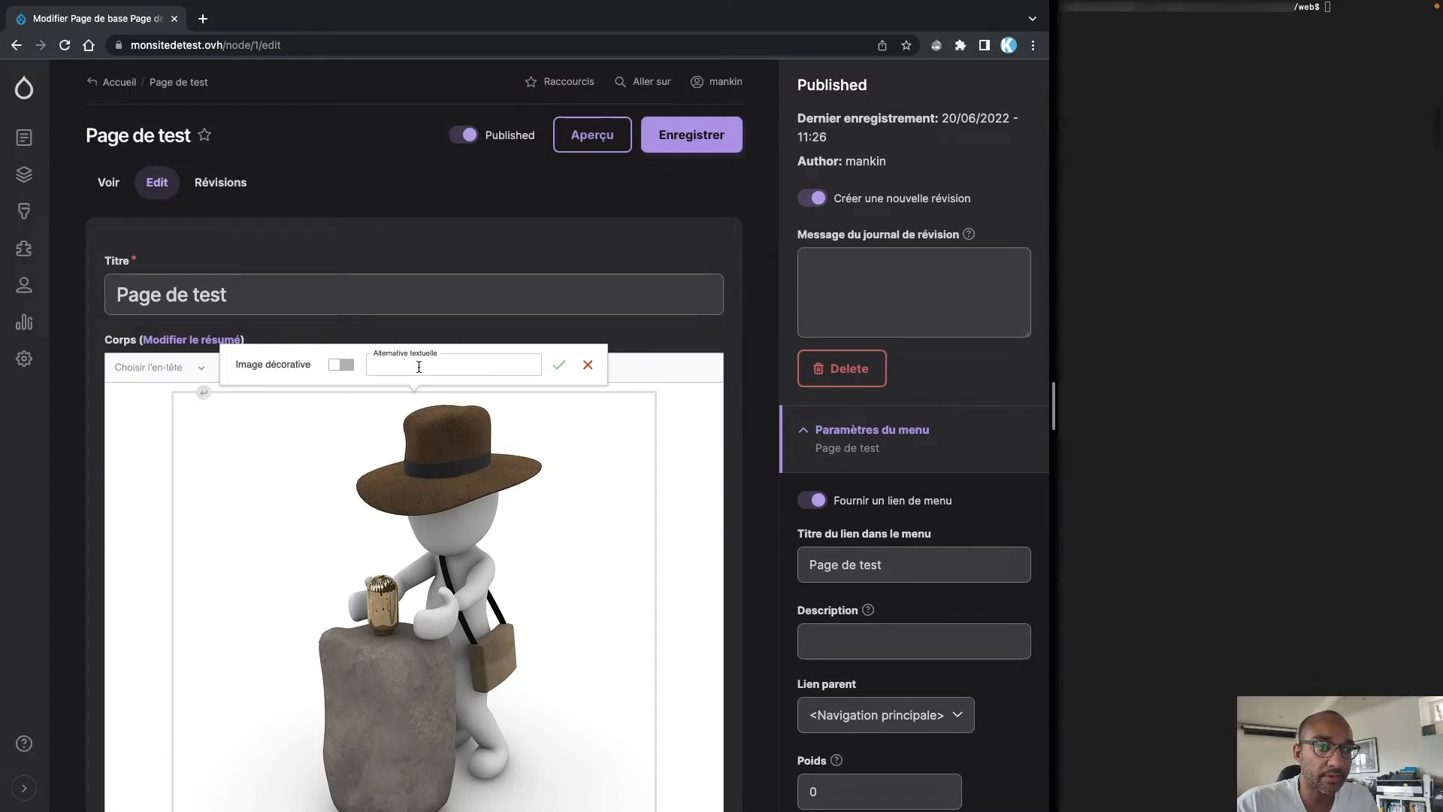
scroll(472, 513, "down", 4)
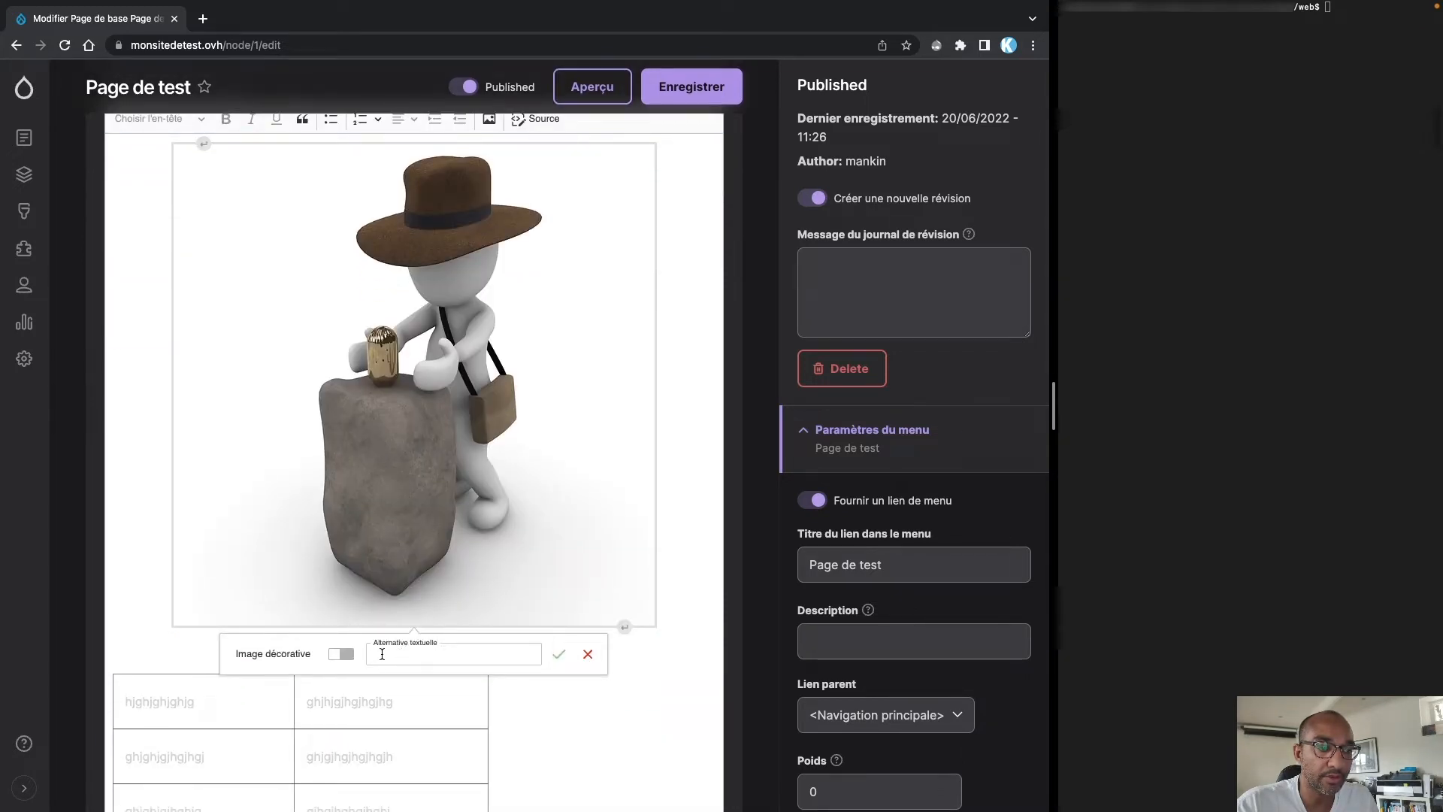
left_click(588, 654)
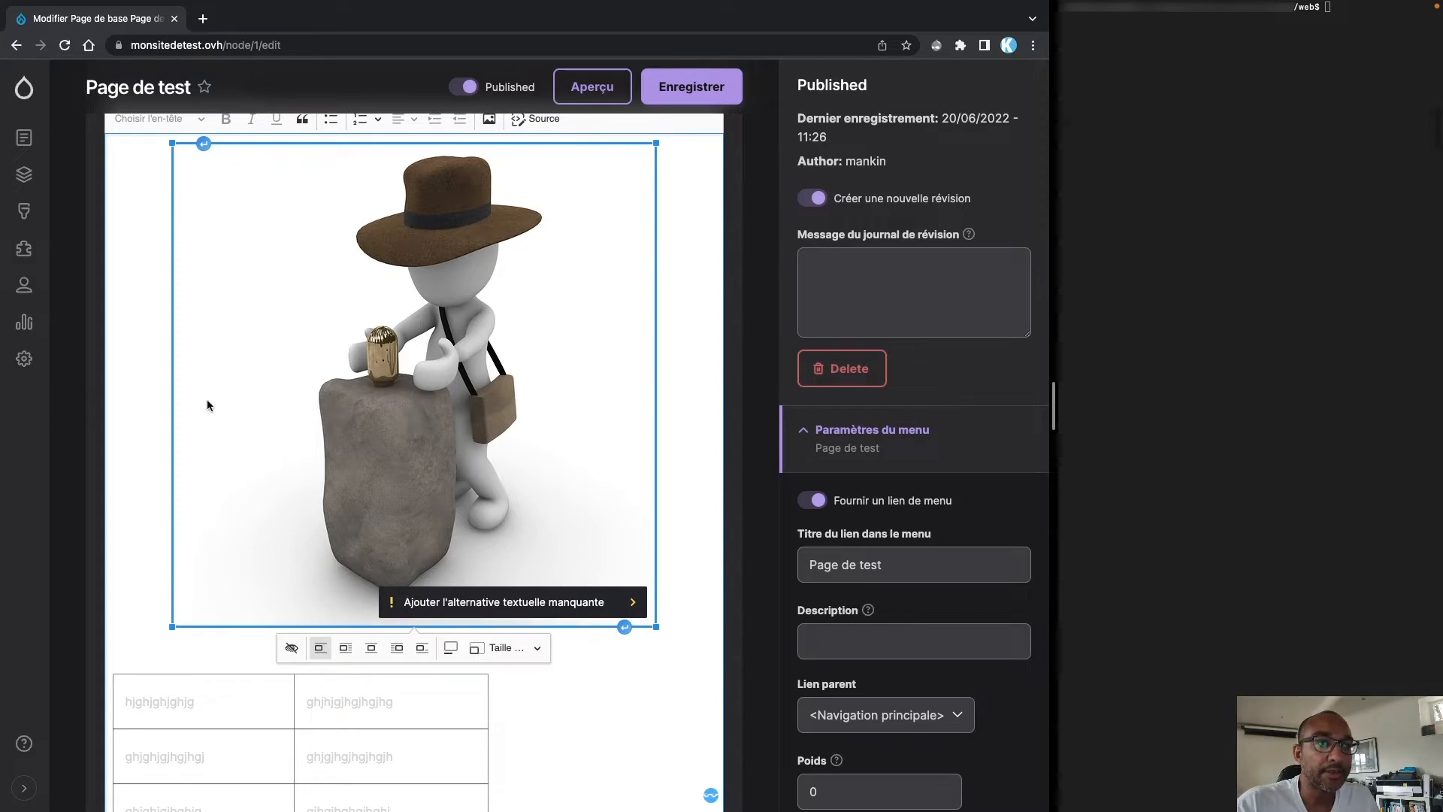
- Set the alternative text of the image in the page body to "Indiana Jones"
scroll(140, 410, "up", 2)
scroll(139, 409, "up", 1)
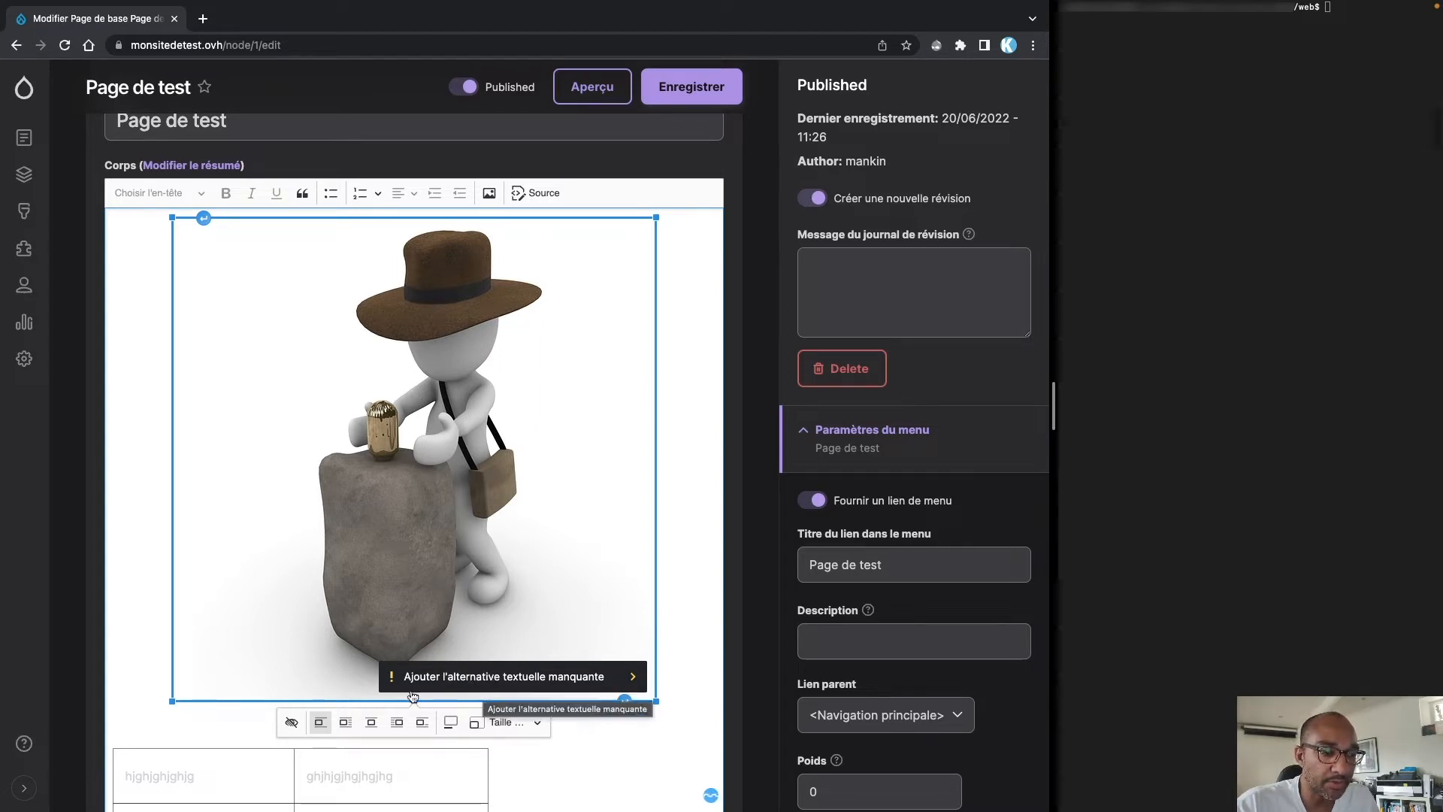
left_click(290, 724)
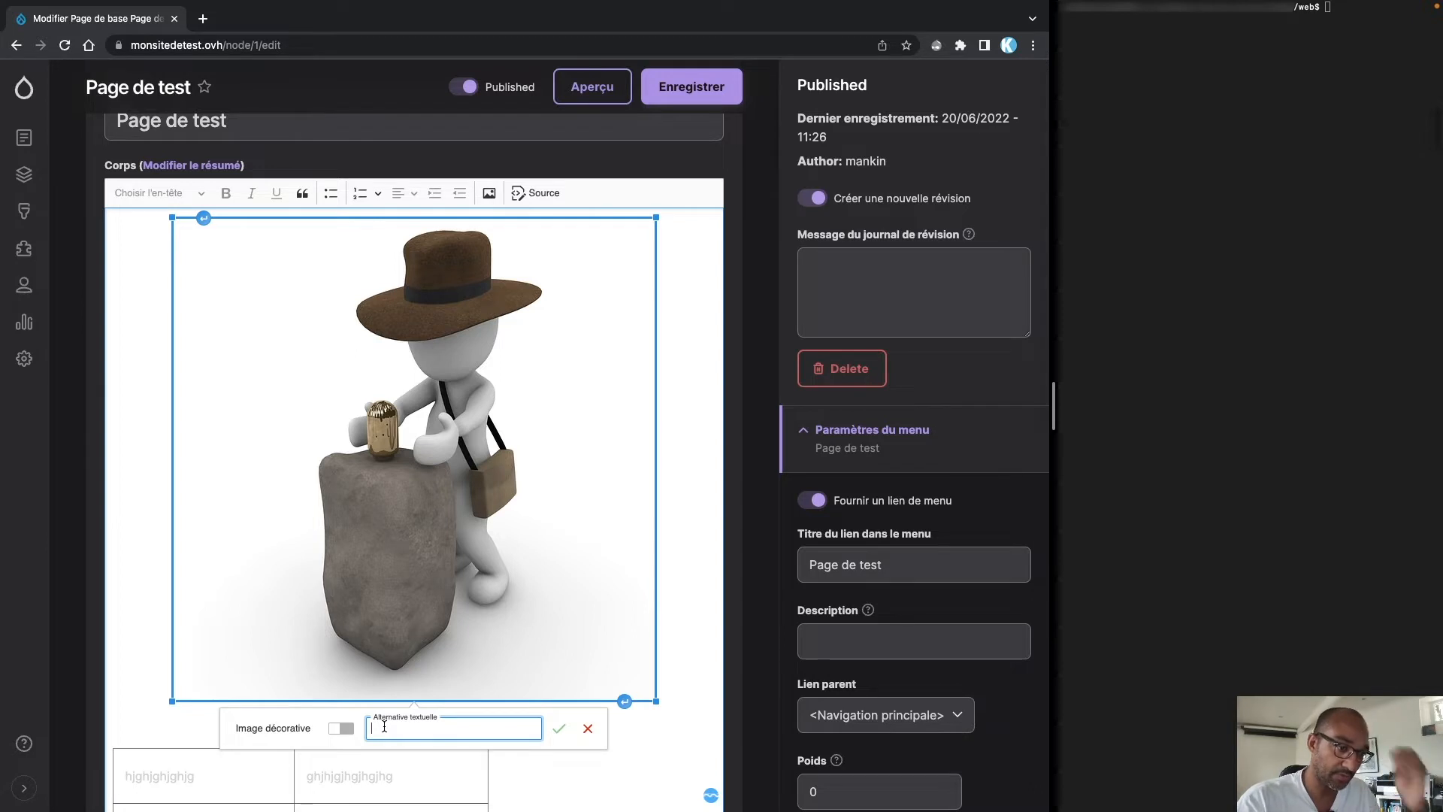
type("Ind")
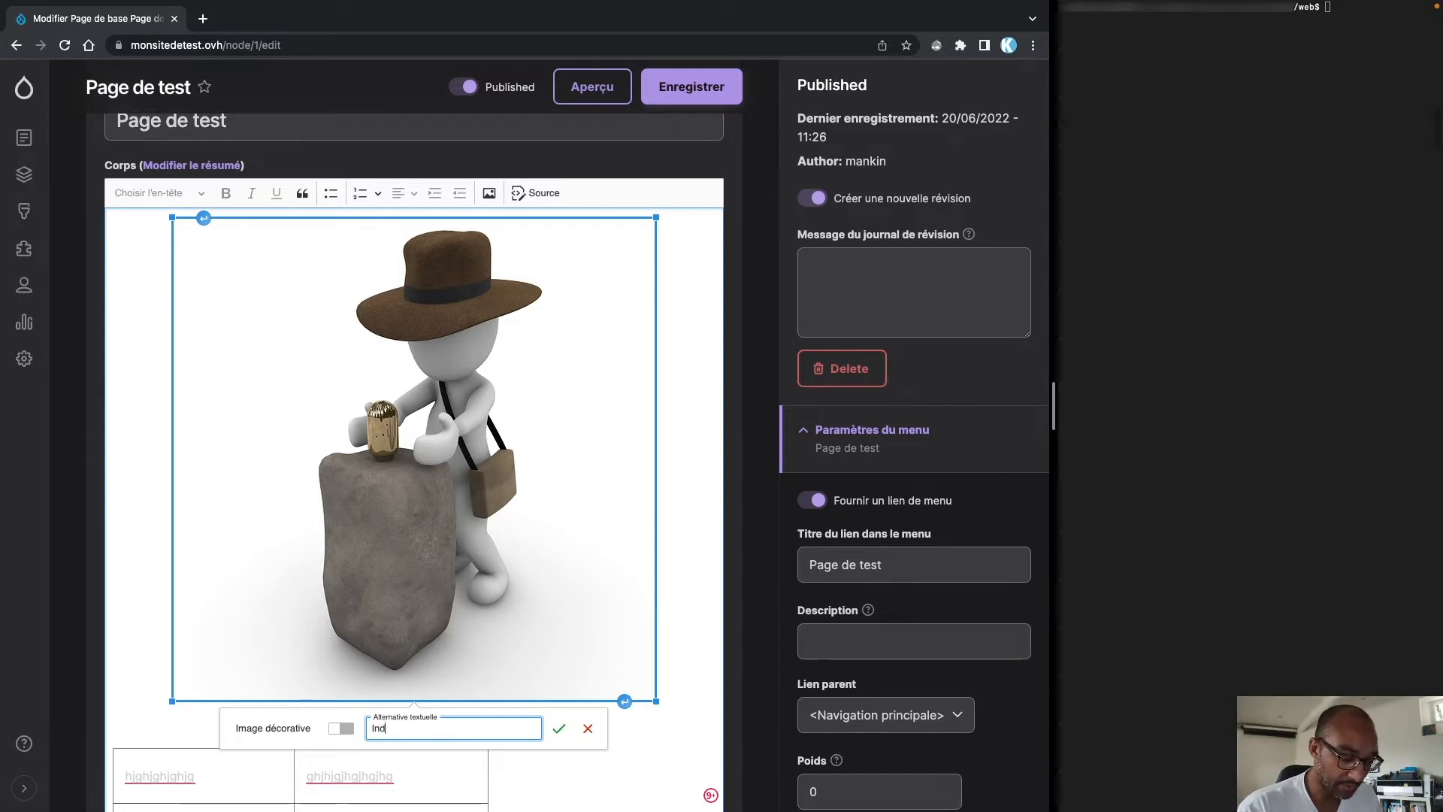
type("iana Jones")
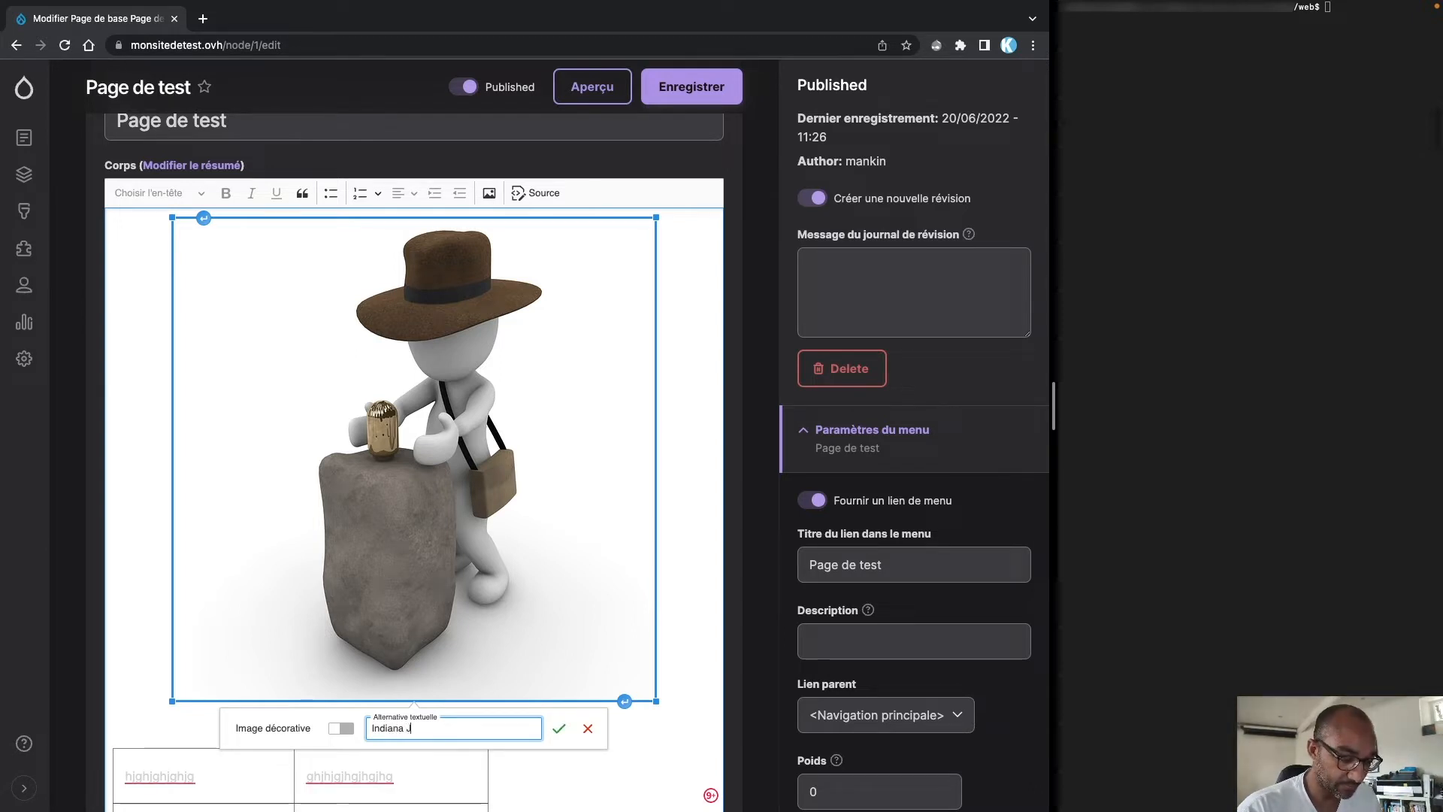
left_click(558, 728)
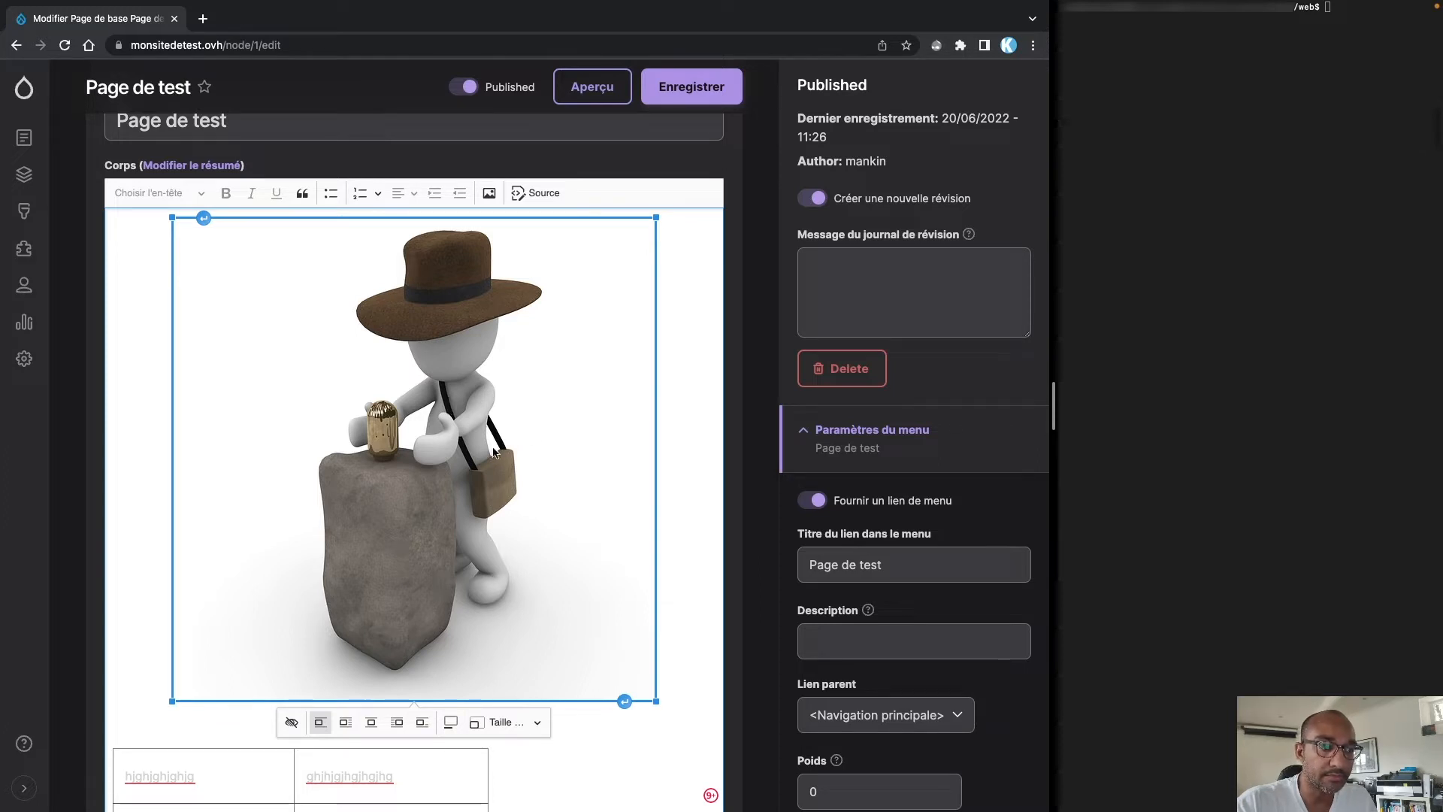
- Save Page de test and look over the image, table and text on the published page
left_click(692, 80)
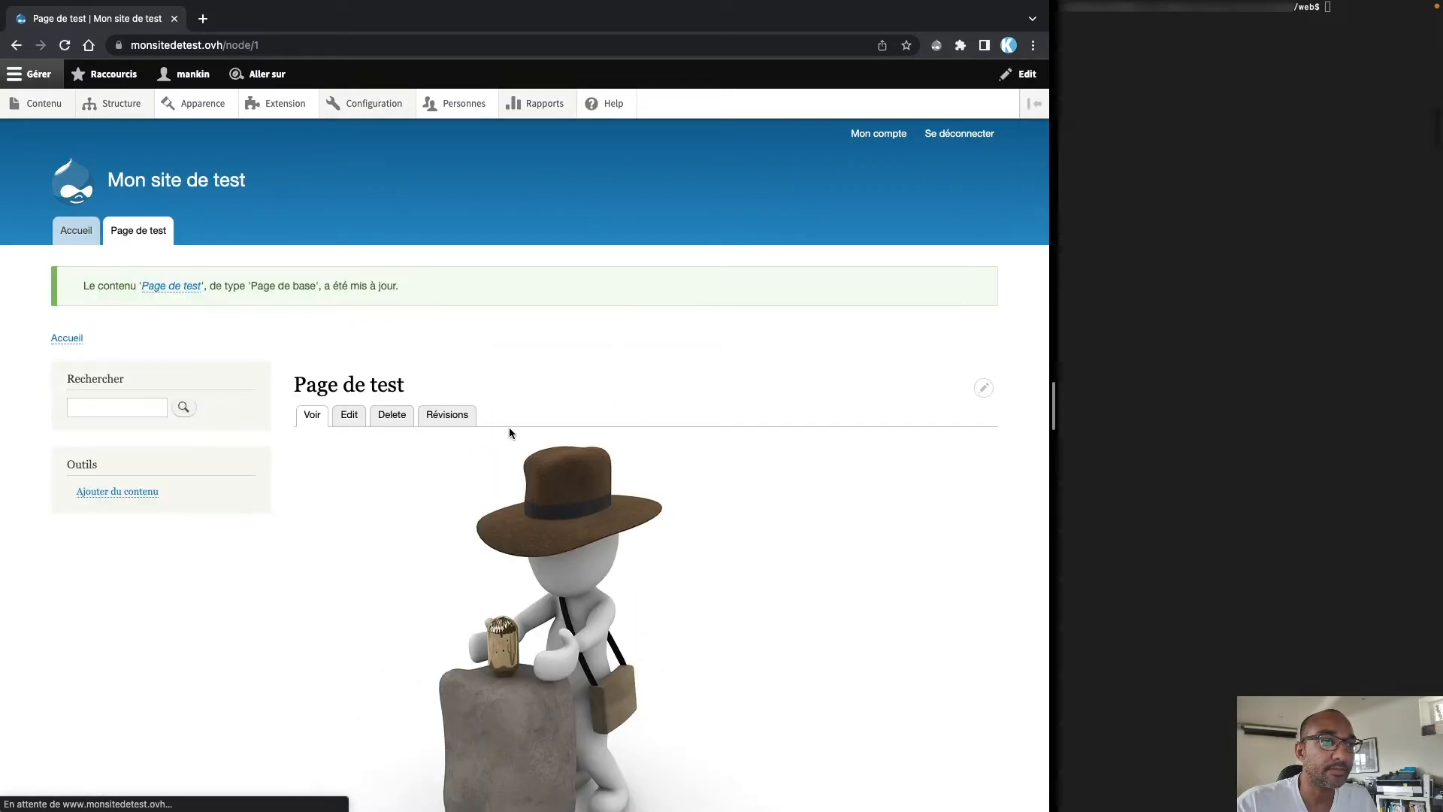
scroll(526, 482, "down", 10)
scroll(579, 546, "up", 2)
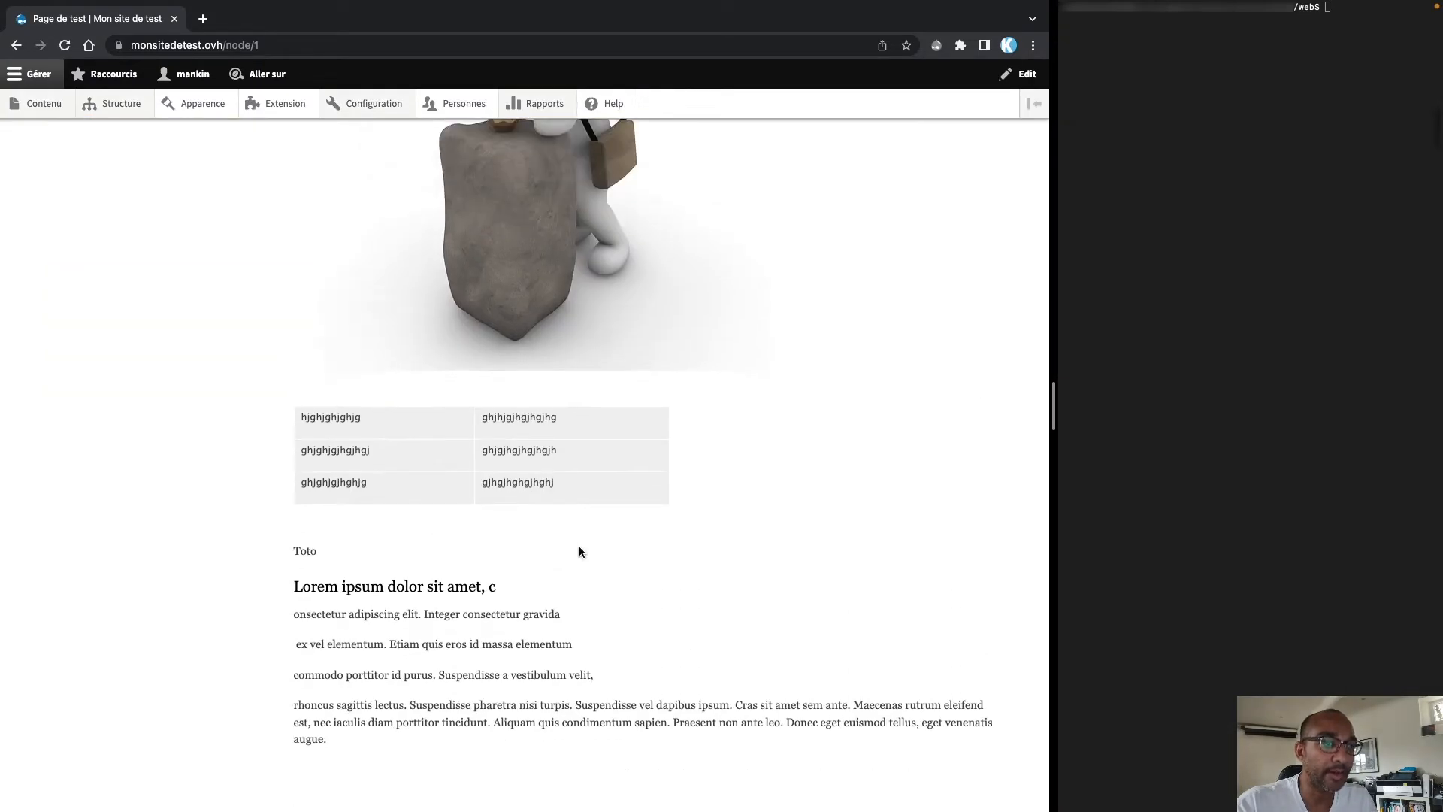
scroll(579, 549, "down", 5)
scroll(583, 553, "up", 7)
scroll(583, 552, "up", 6)
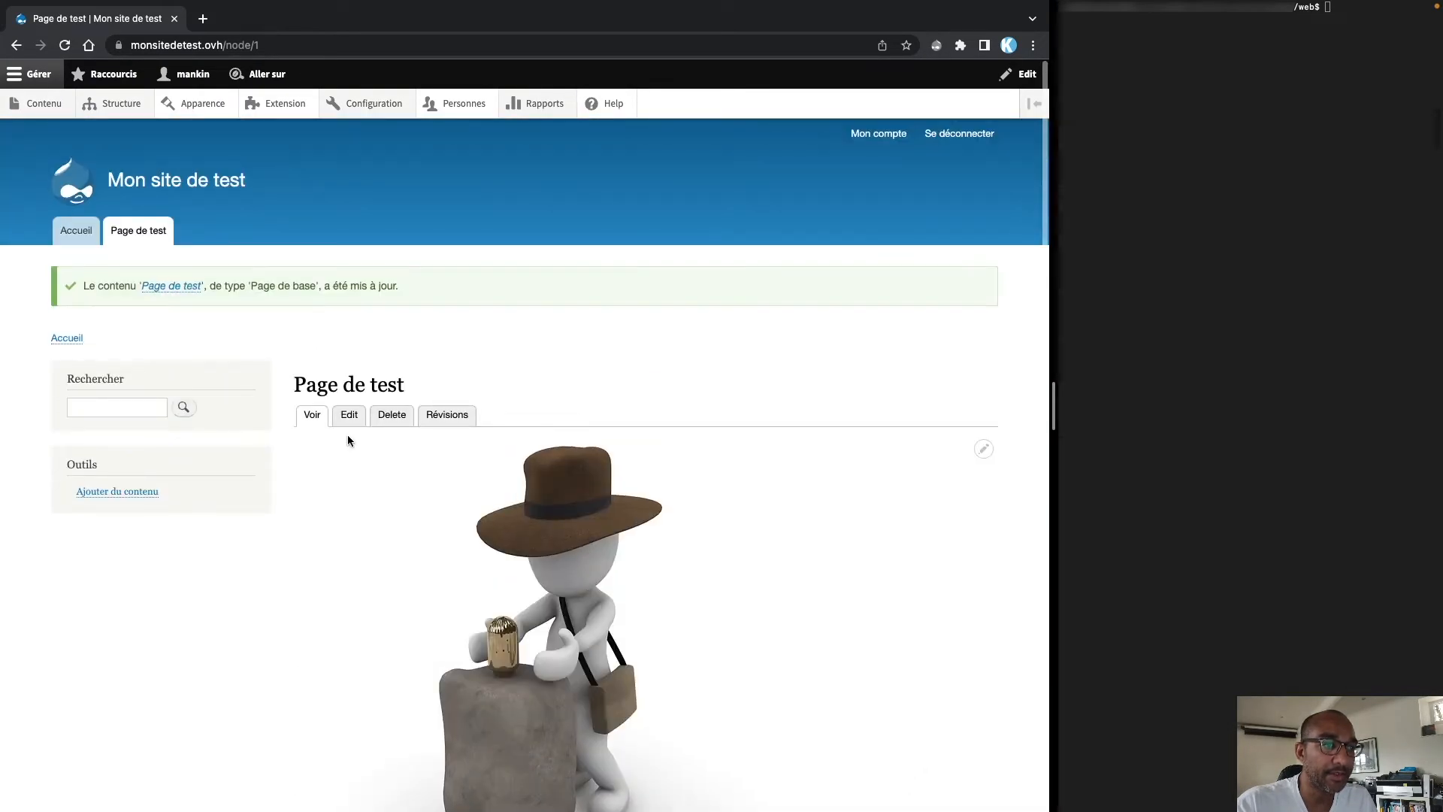
- Edit Page de test again, delete the image from its body and save the page
left_click(348, 414)
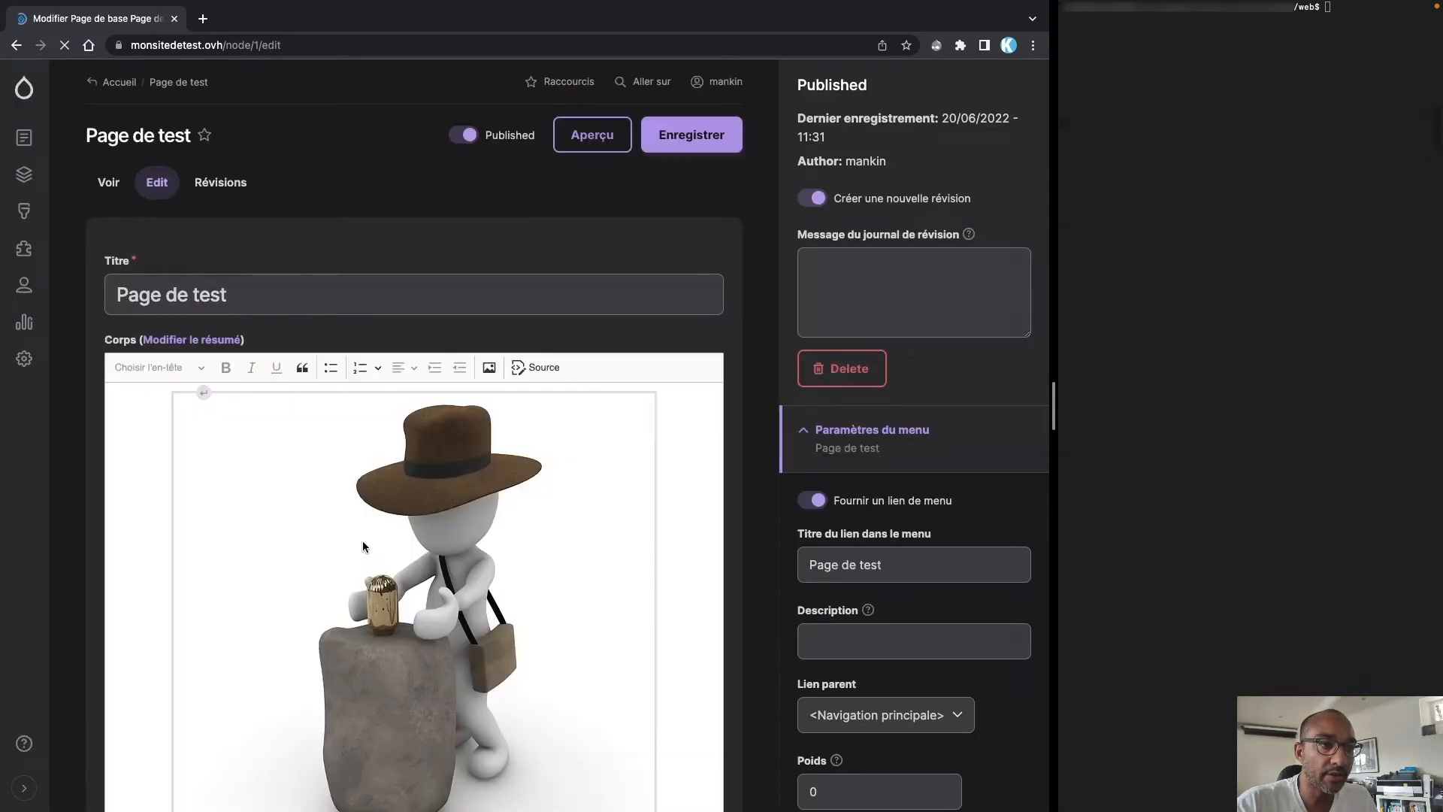
left_click(464, 485)
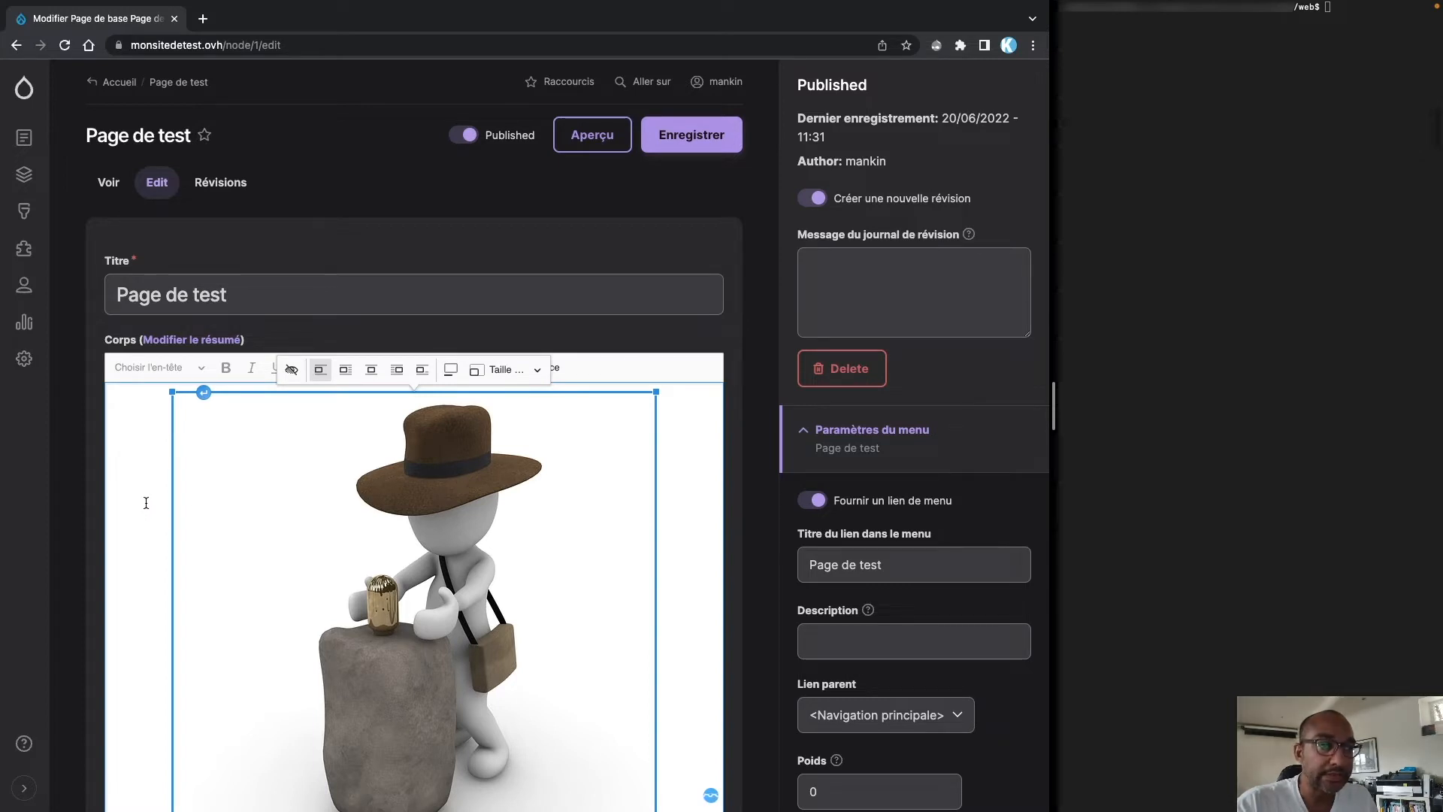
key("Delete")
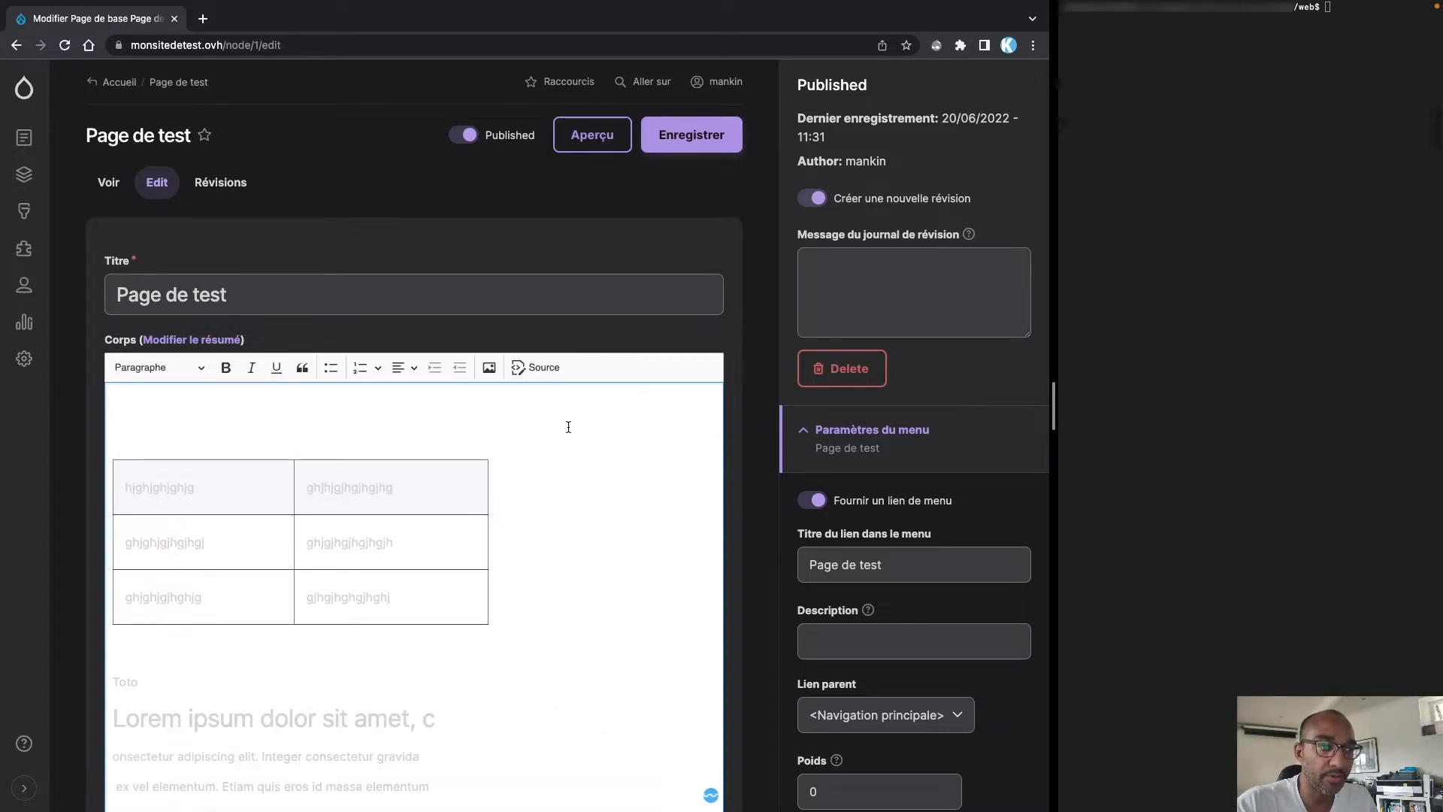
left_click(651, 135)
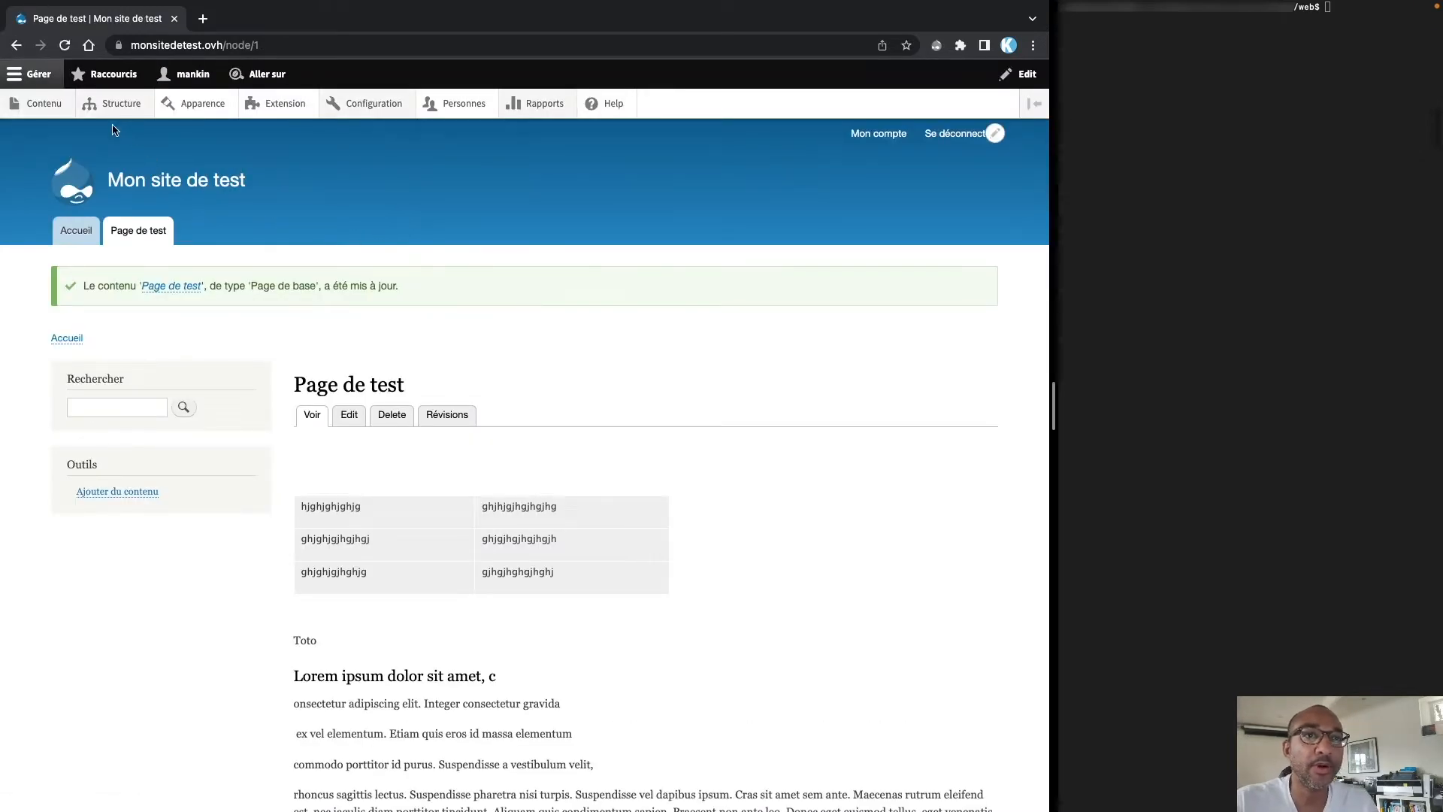
- Filter the site's modules by "media" and copy the Media Library module's machine name, media_library
left_click(287, 106)
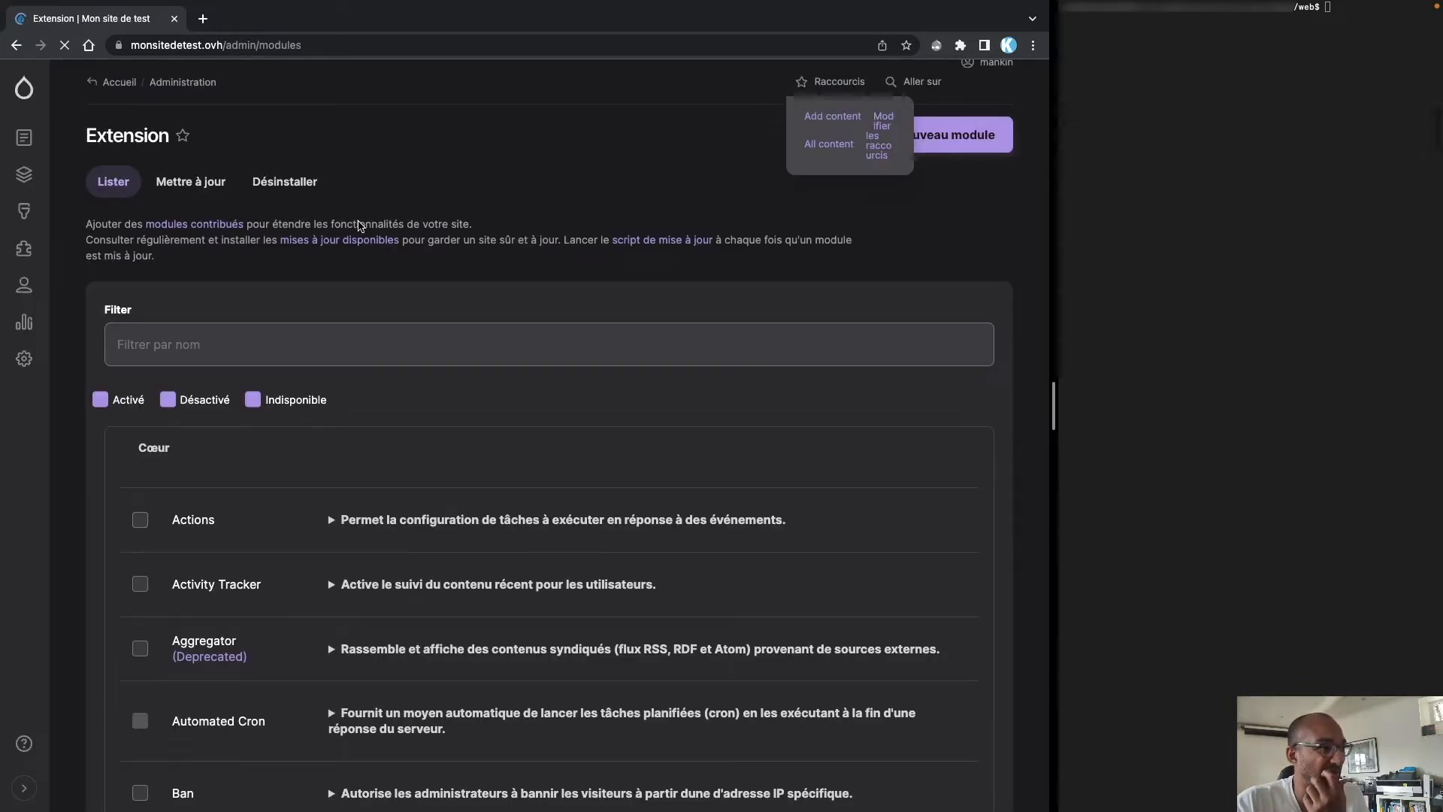
left_click(344, 351)
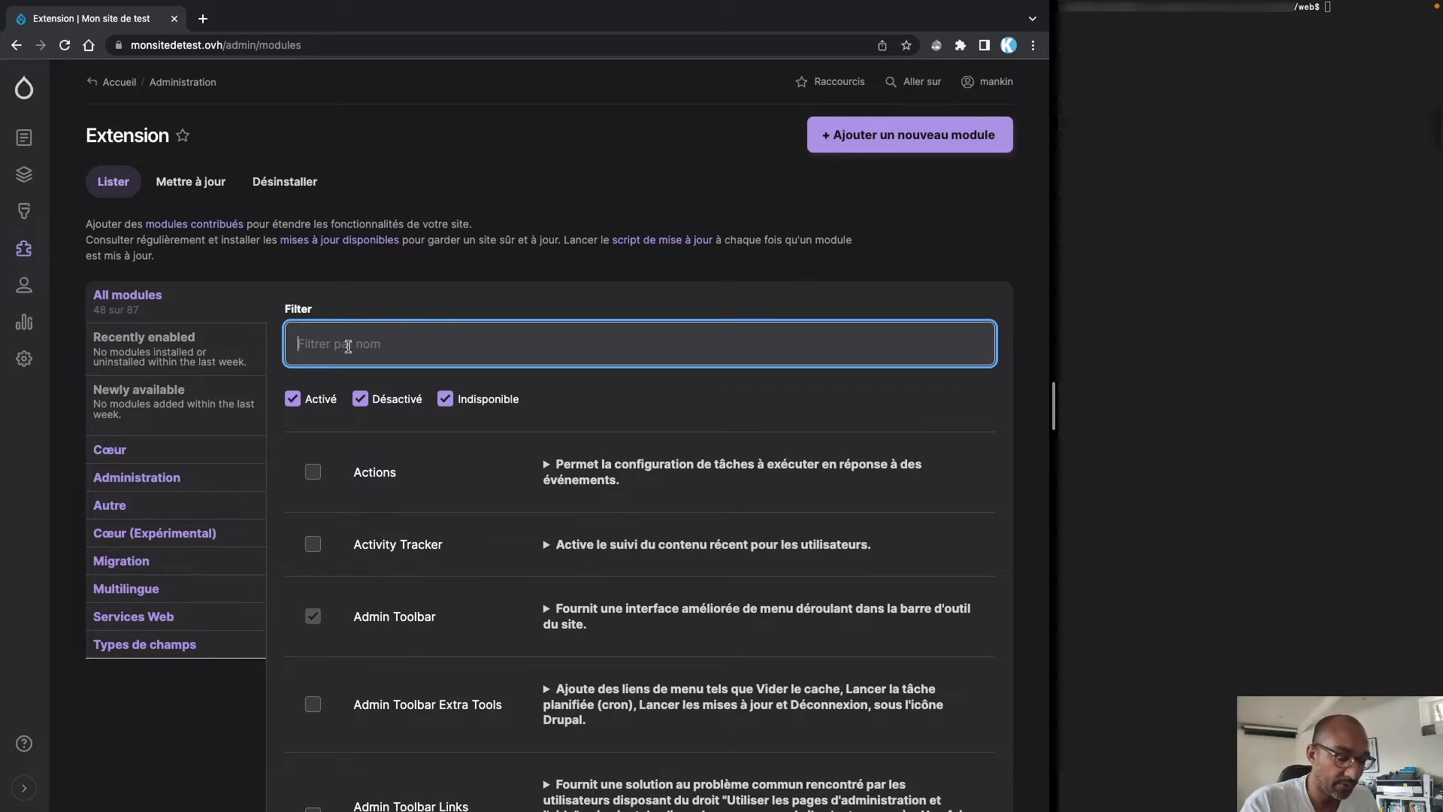
type("media")
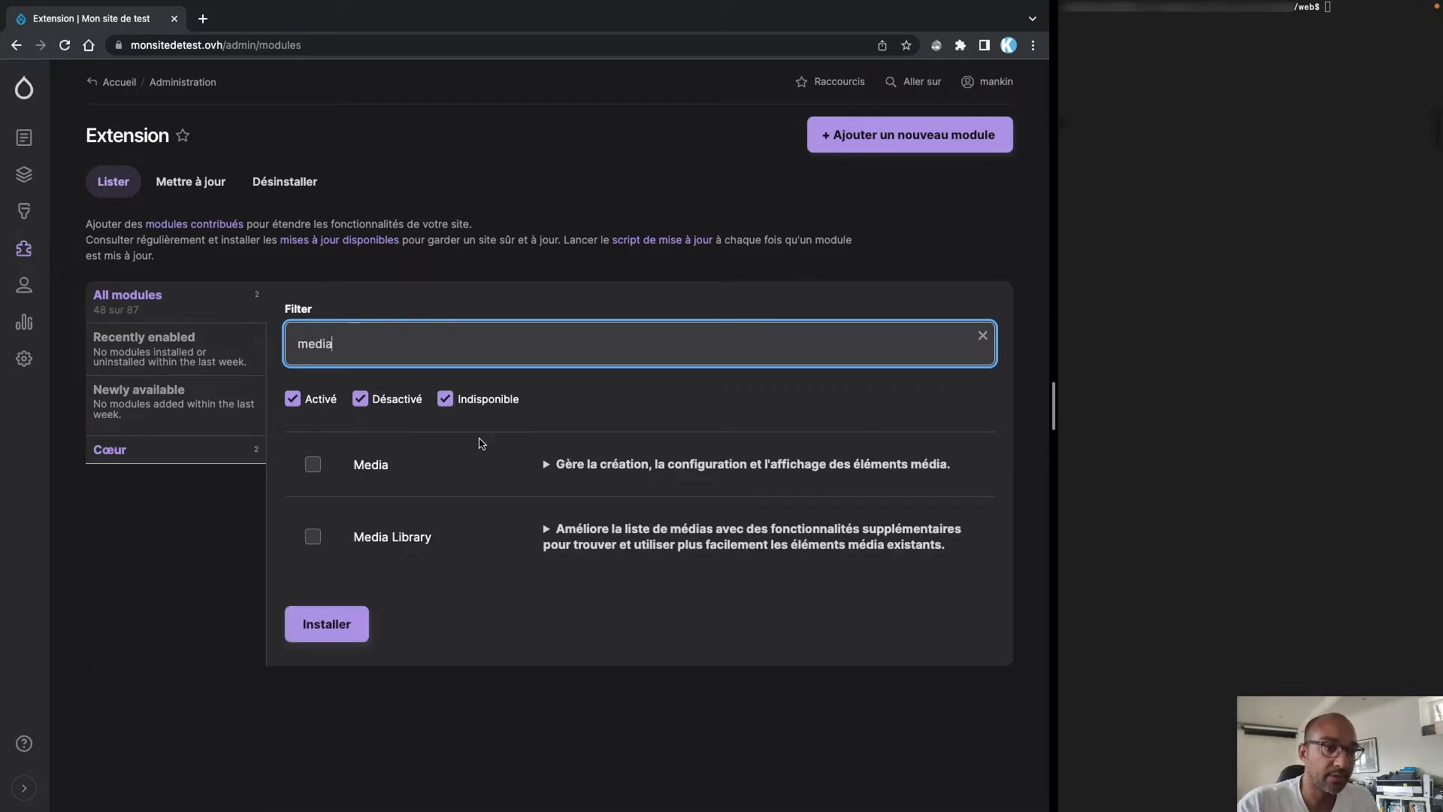
left_click(635, 548)
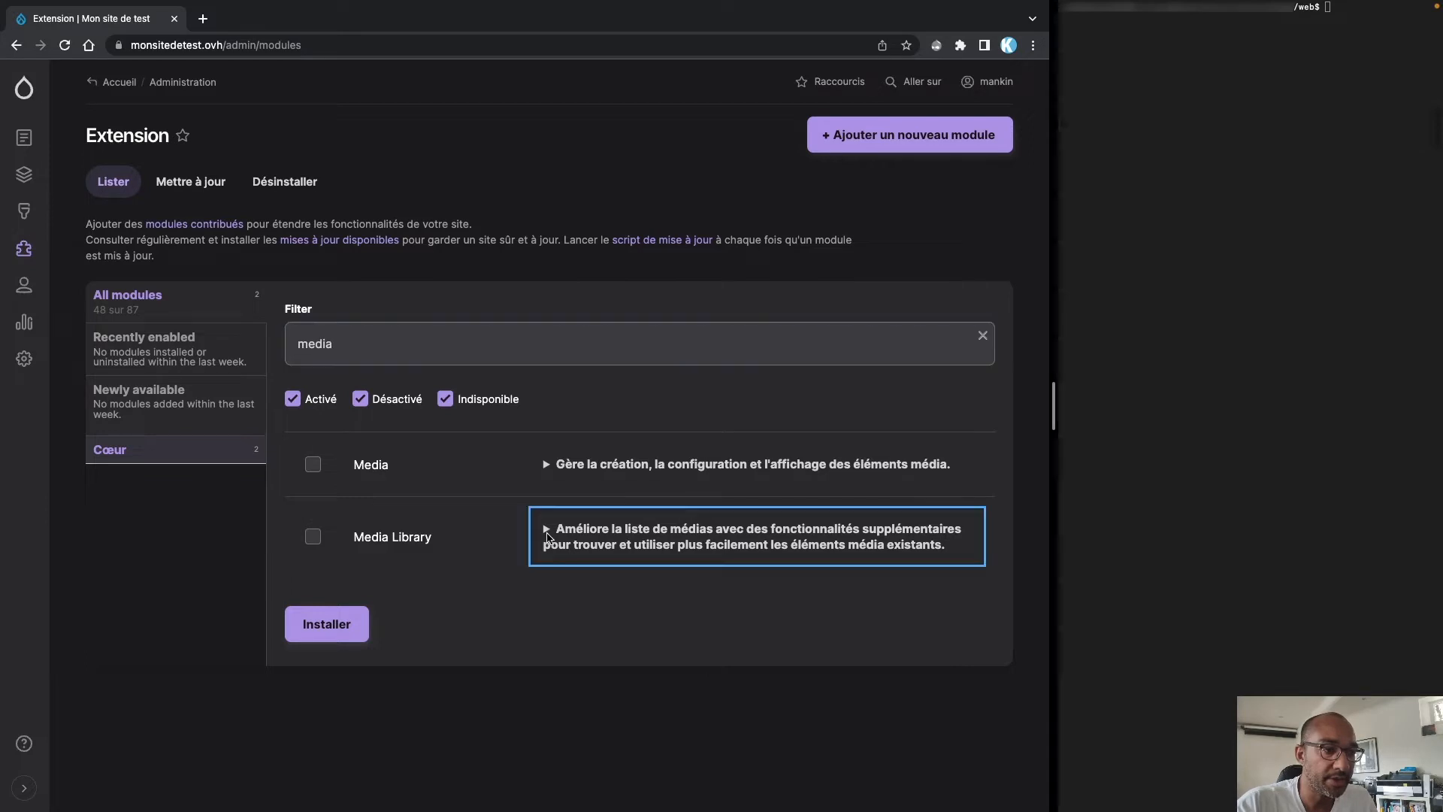
left_click_drag(623, 573, 698, 576)
key("super+c")
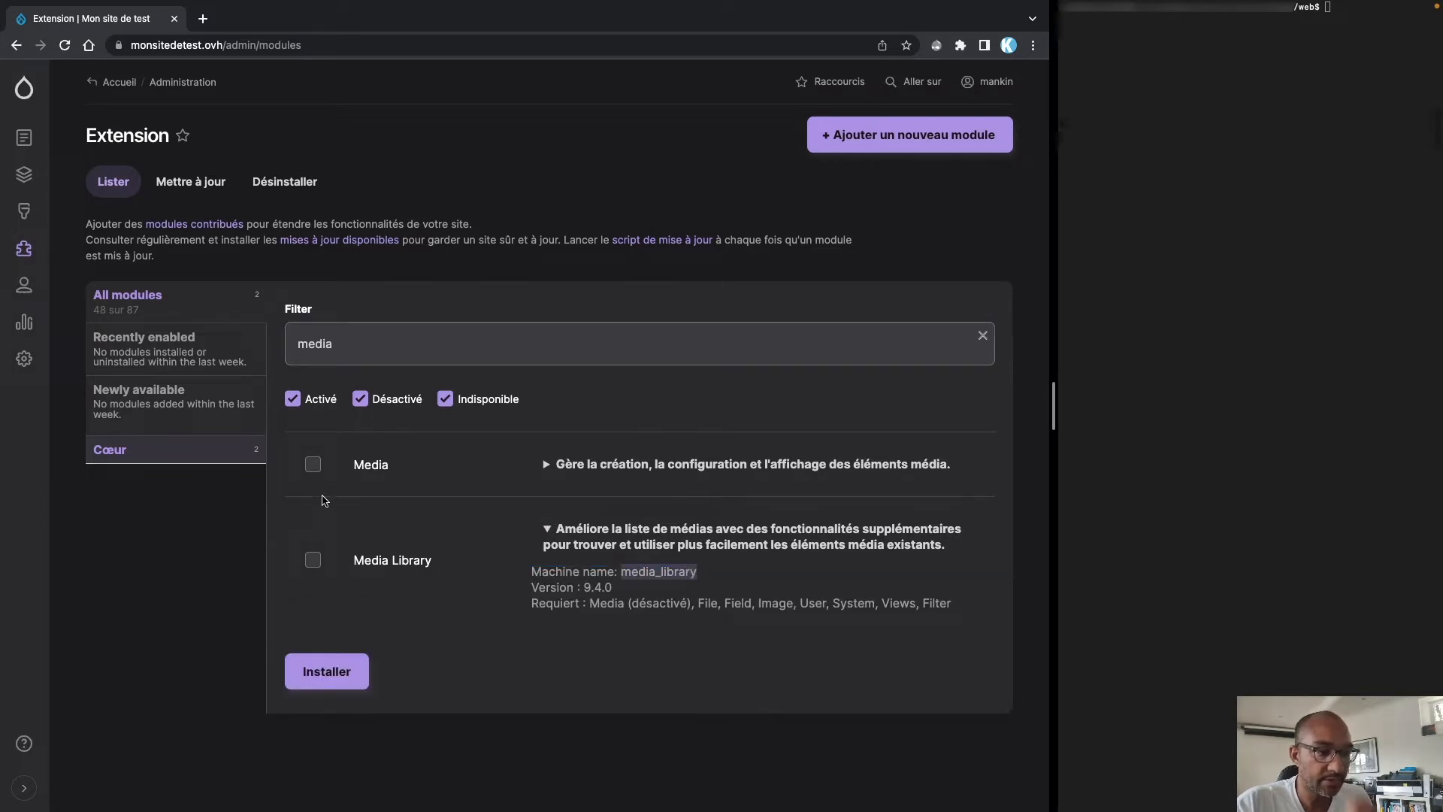
left_click(313, 465)
left_click(311, 564)
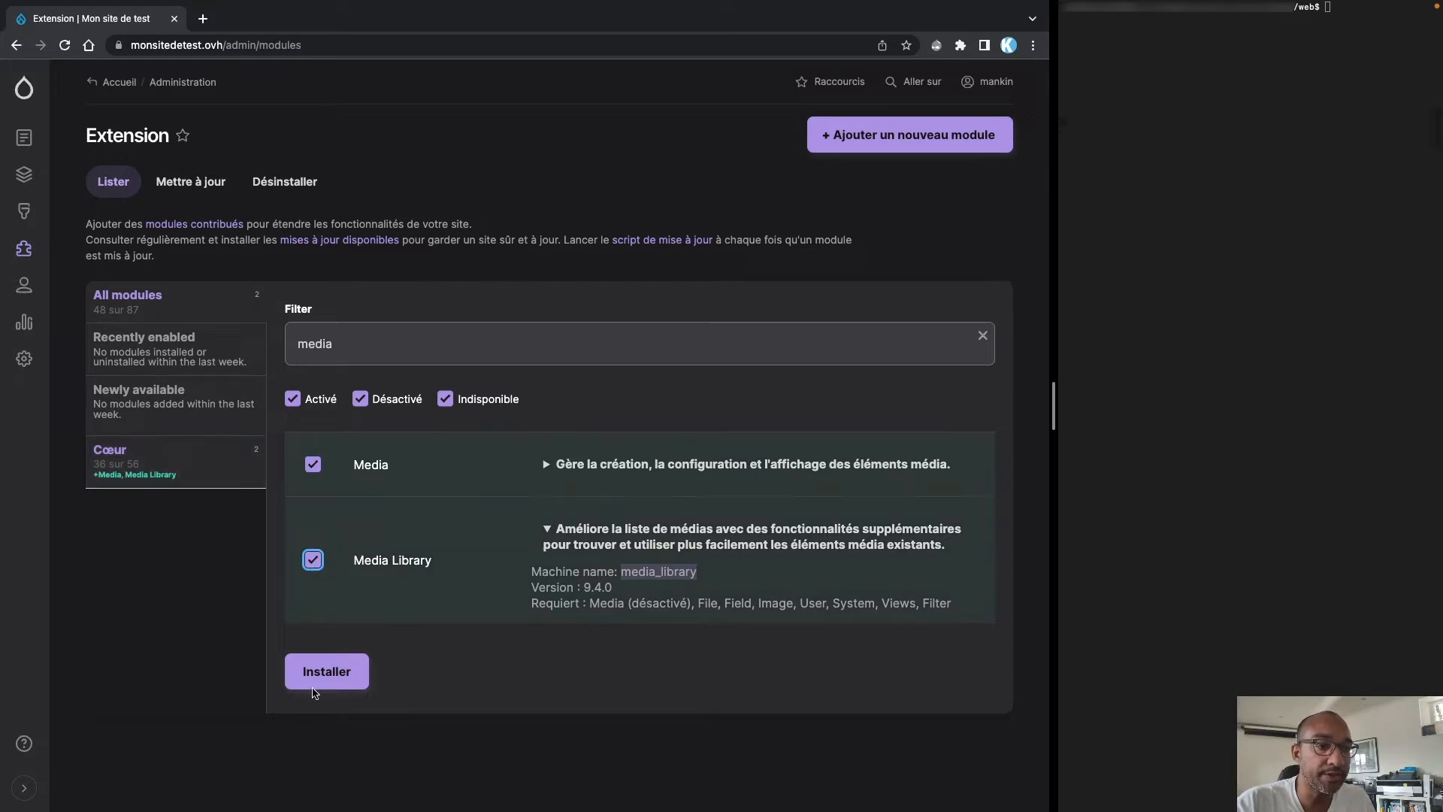
left_click(311, 561)
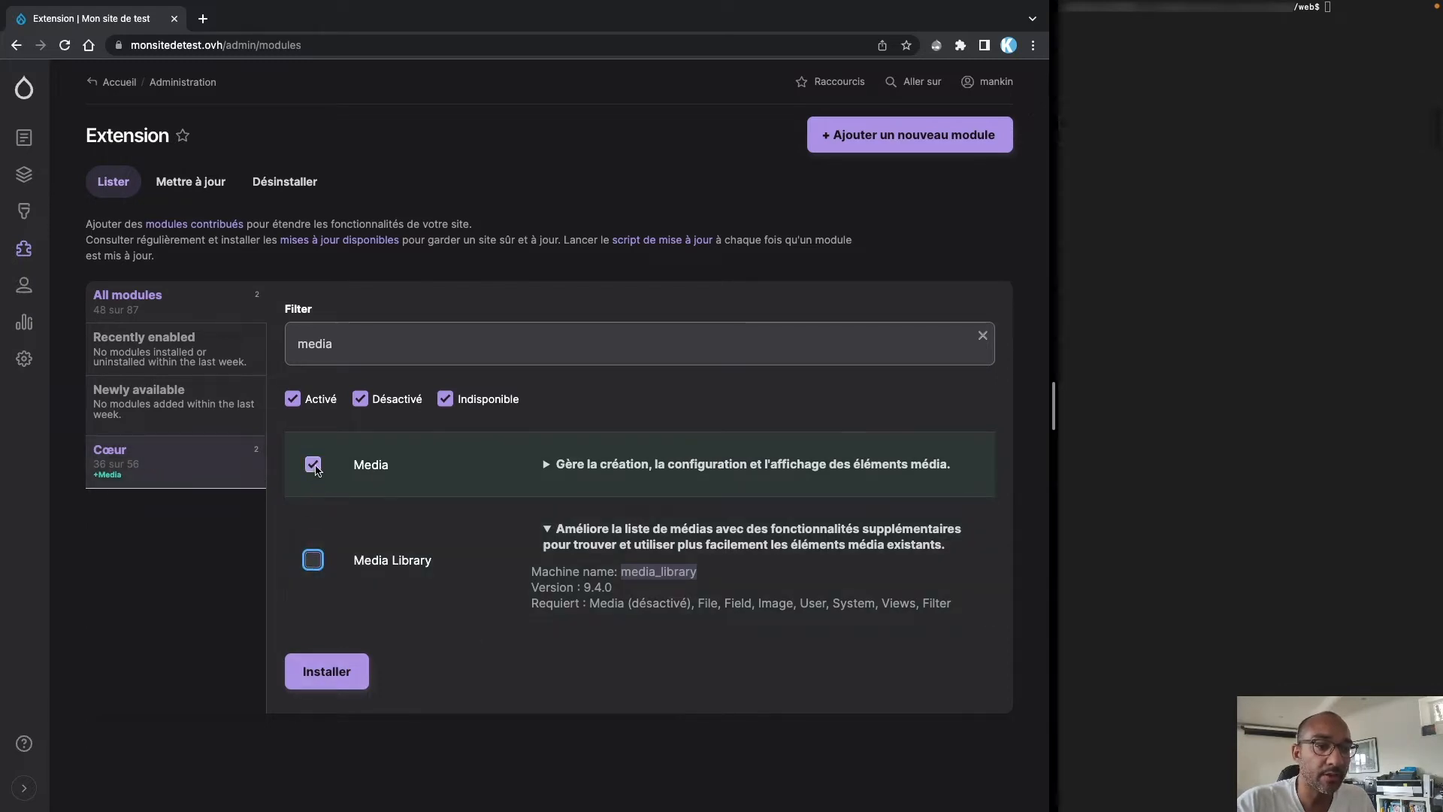
left_click(313, 464)
- Switch to the terminal and enable the Media Library module by running "drush en media_library", accepting its dependency Media
left_click(1243, 136)
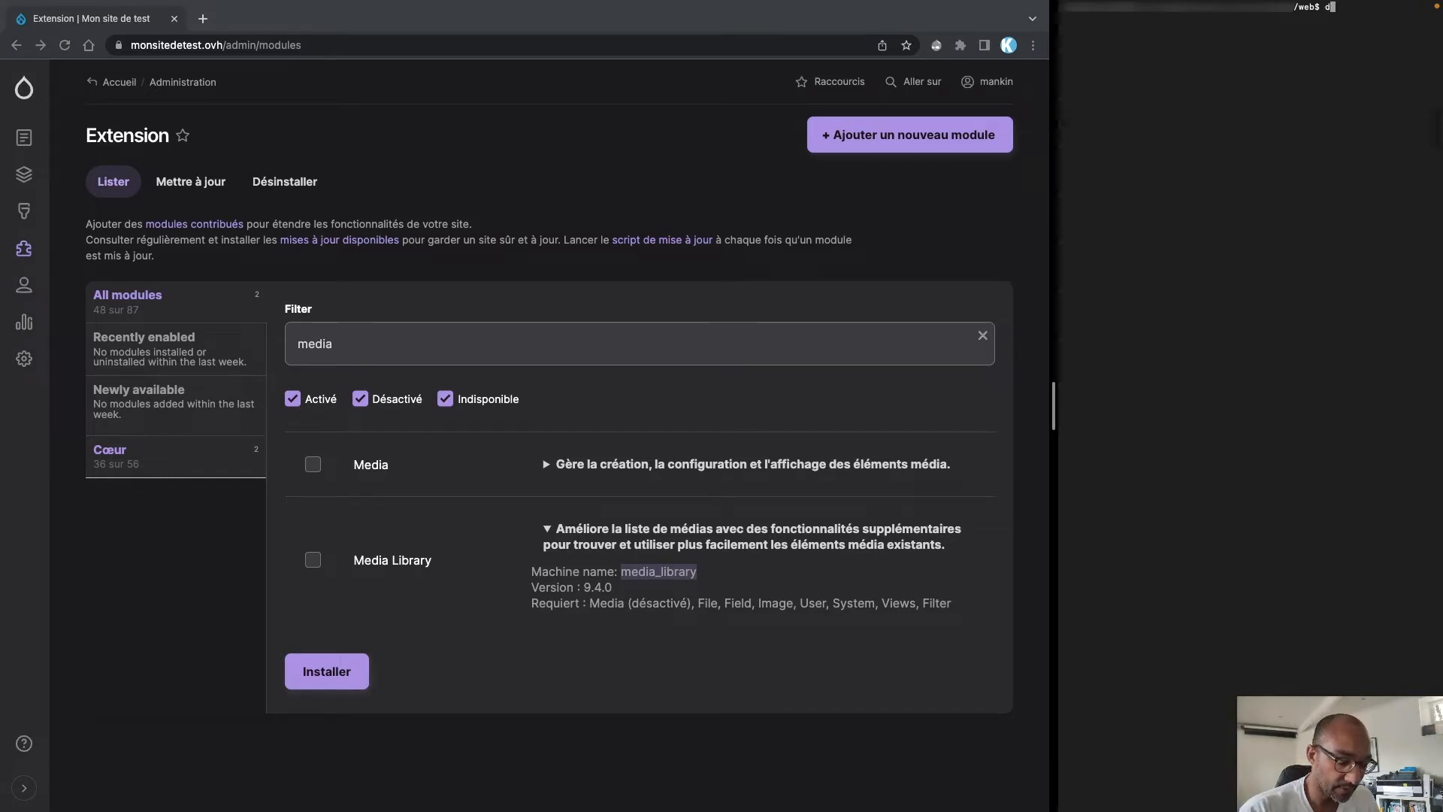
type("drush e")
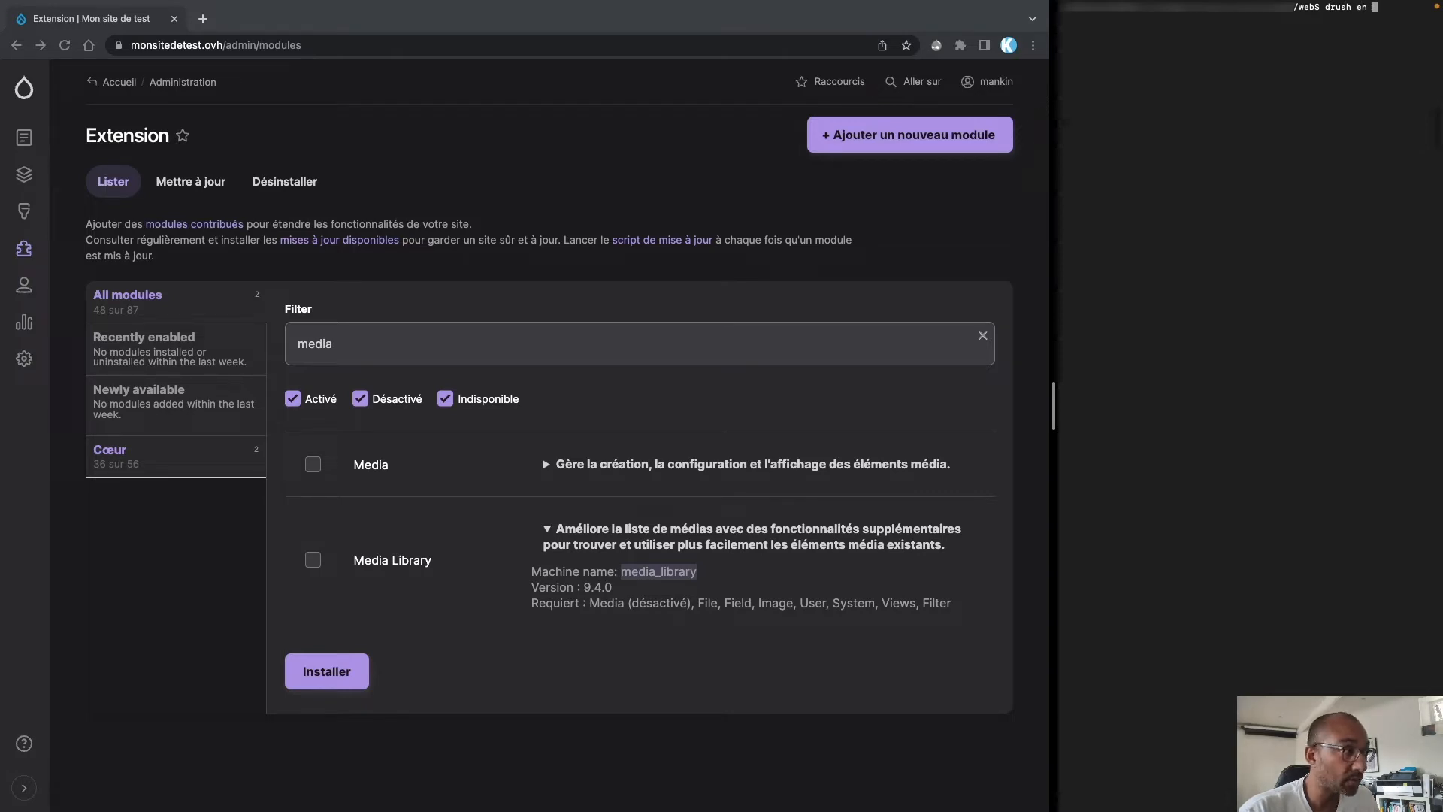
type("n")
key("super+v")
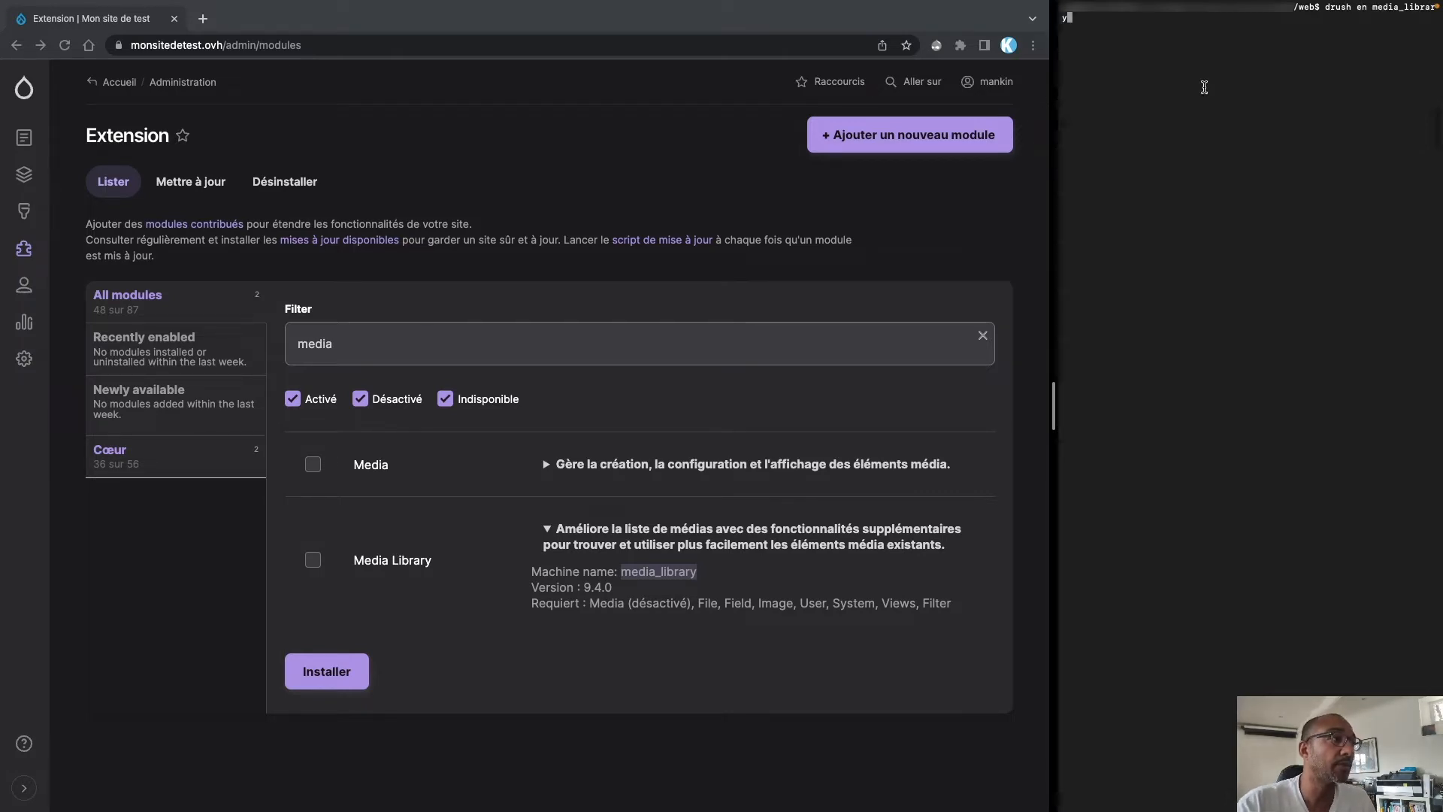
key("Return")
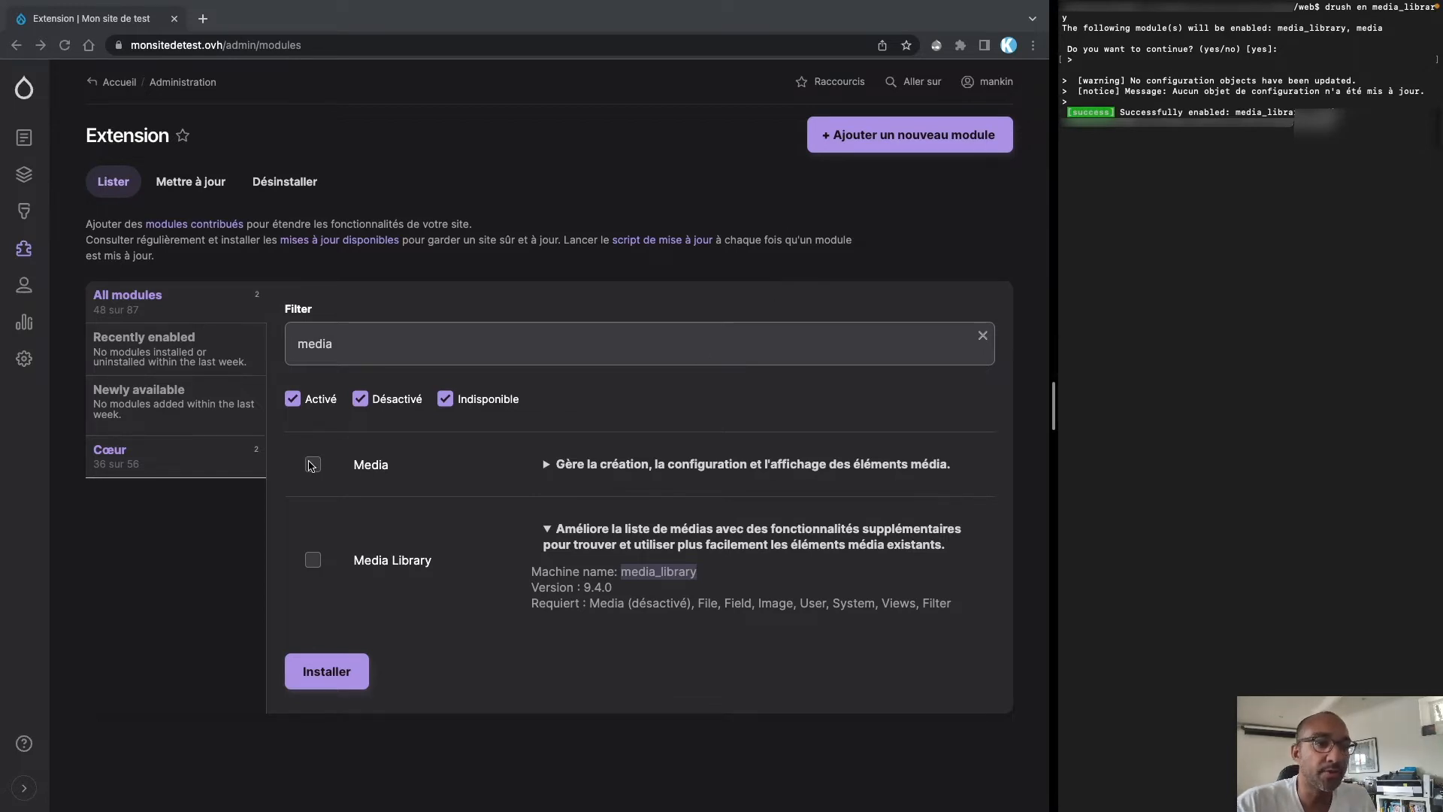
- Switch back to the browser, reload the module list and filter it by "media" to check the activation of both modules
left_click(65, 48)
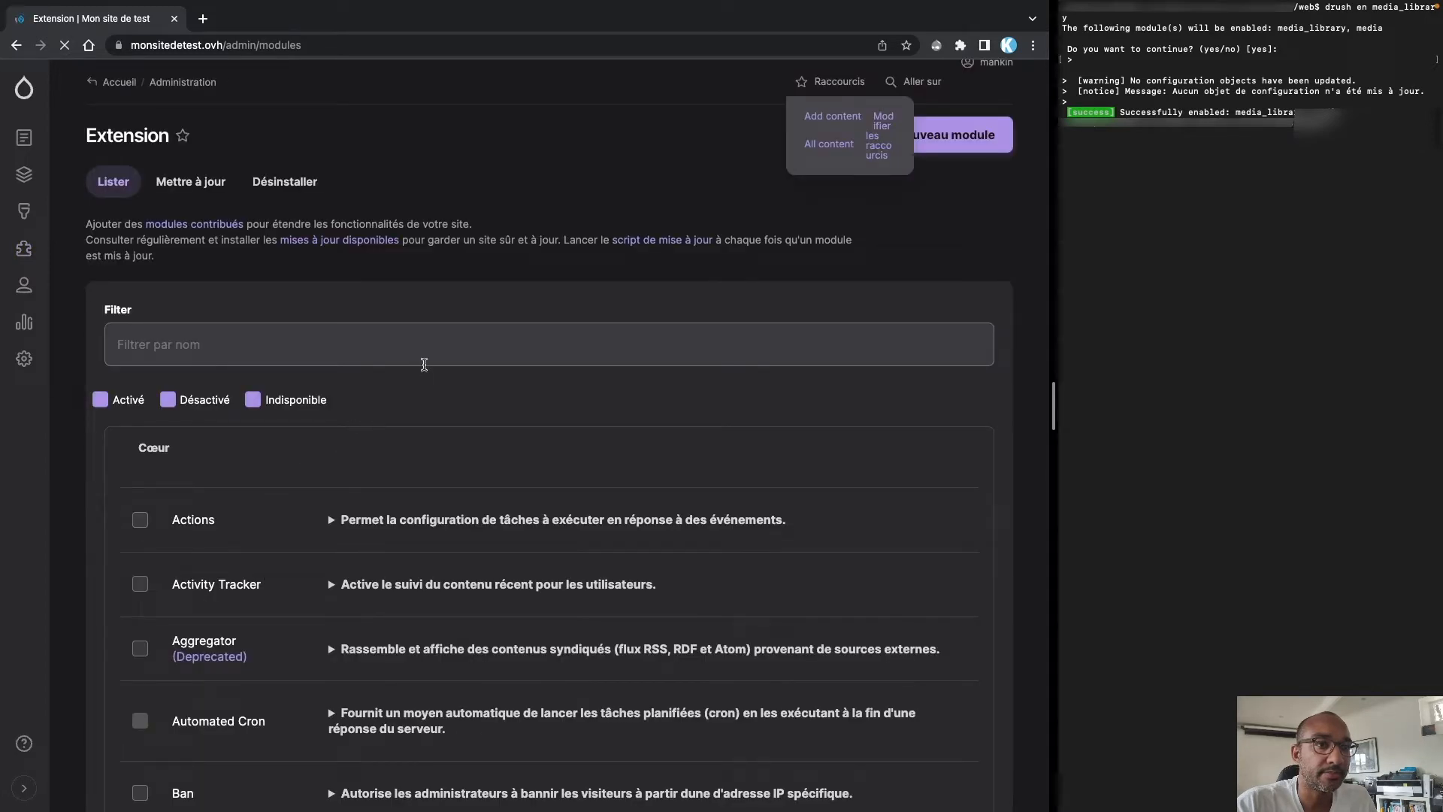
left_click(413, 343)
type("med")
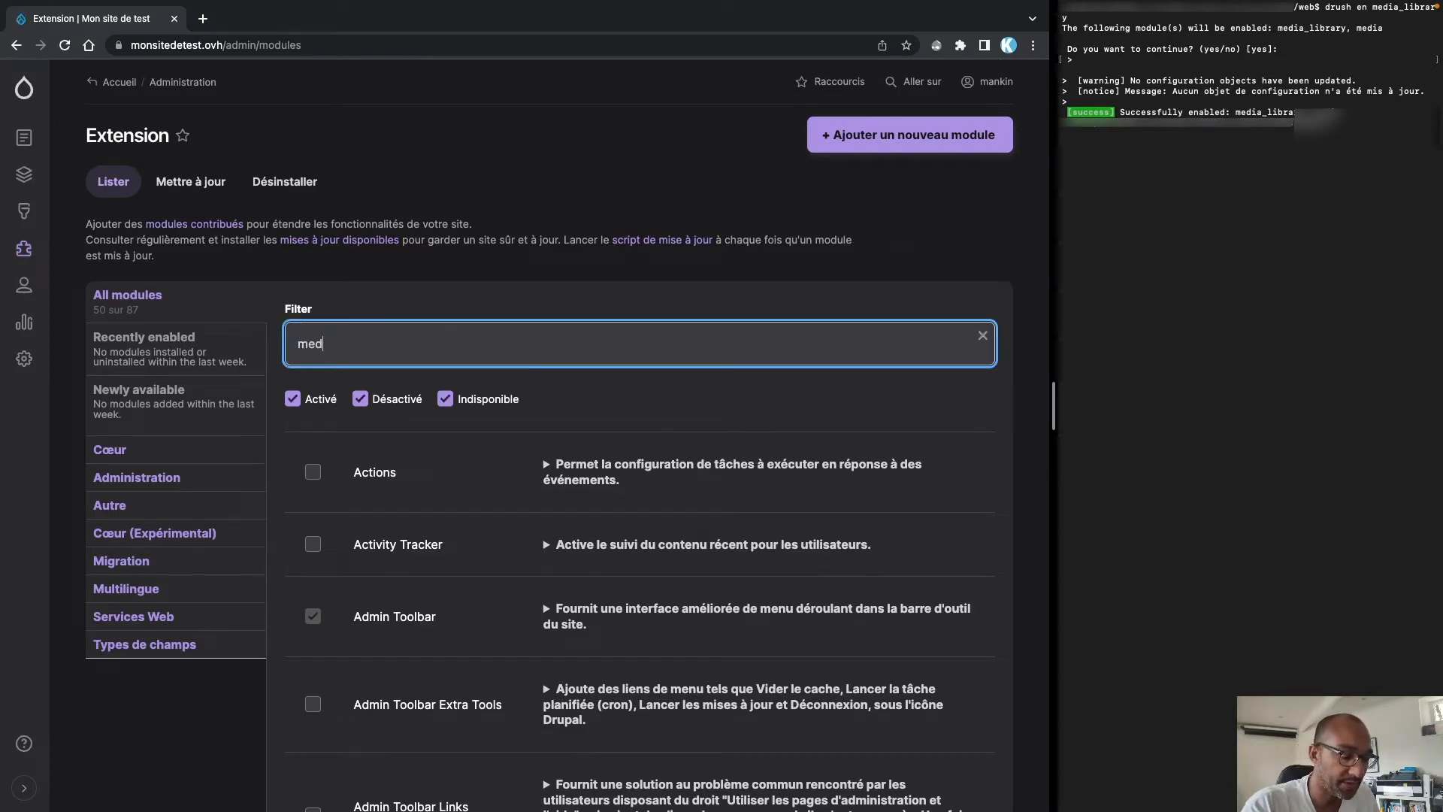
type("ia")
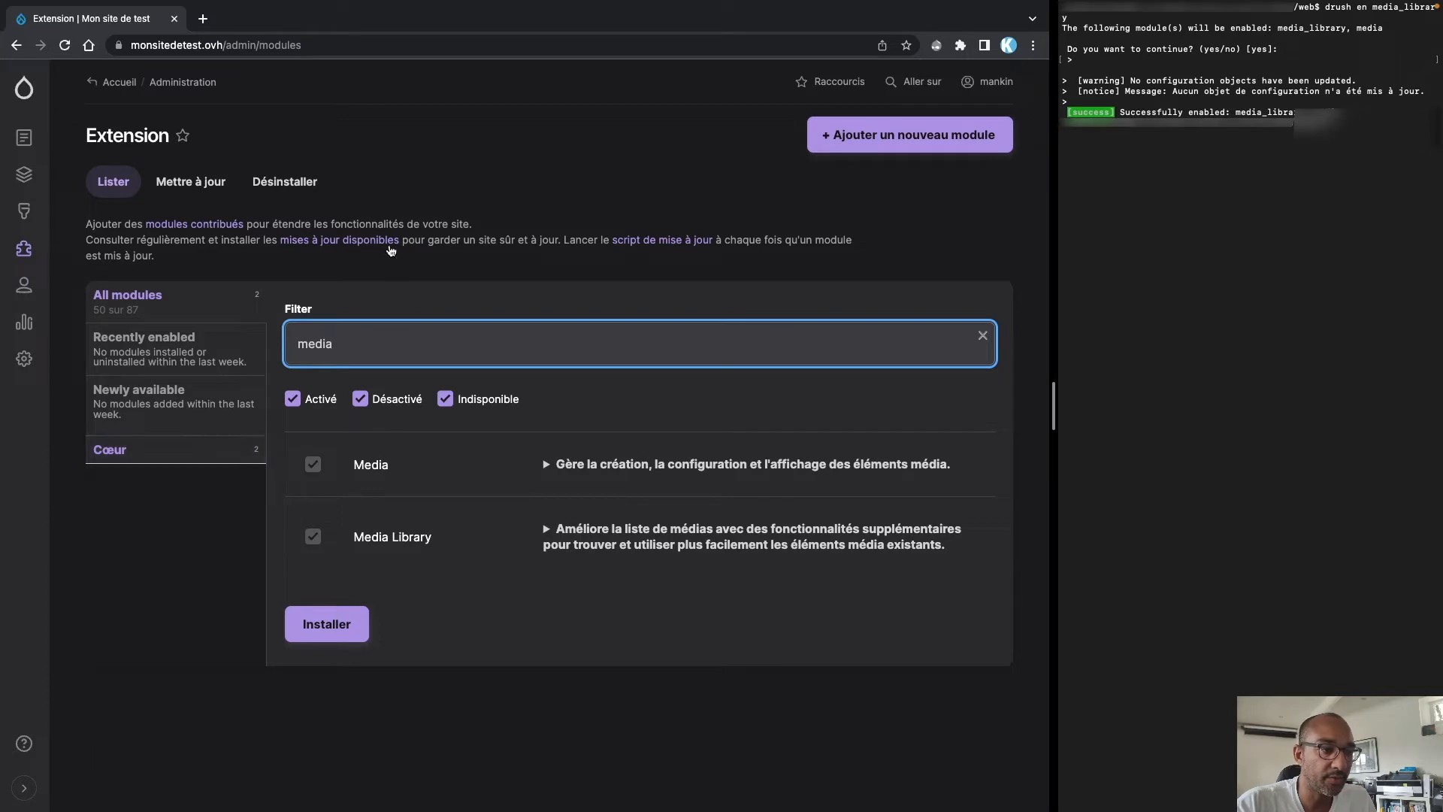
left_click(679, 183)
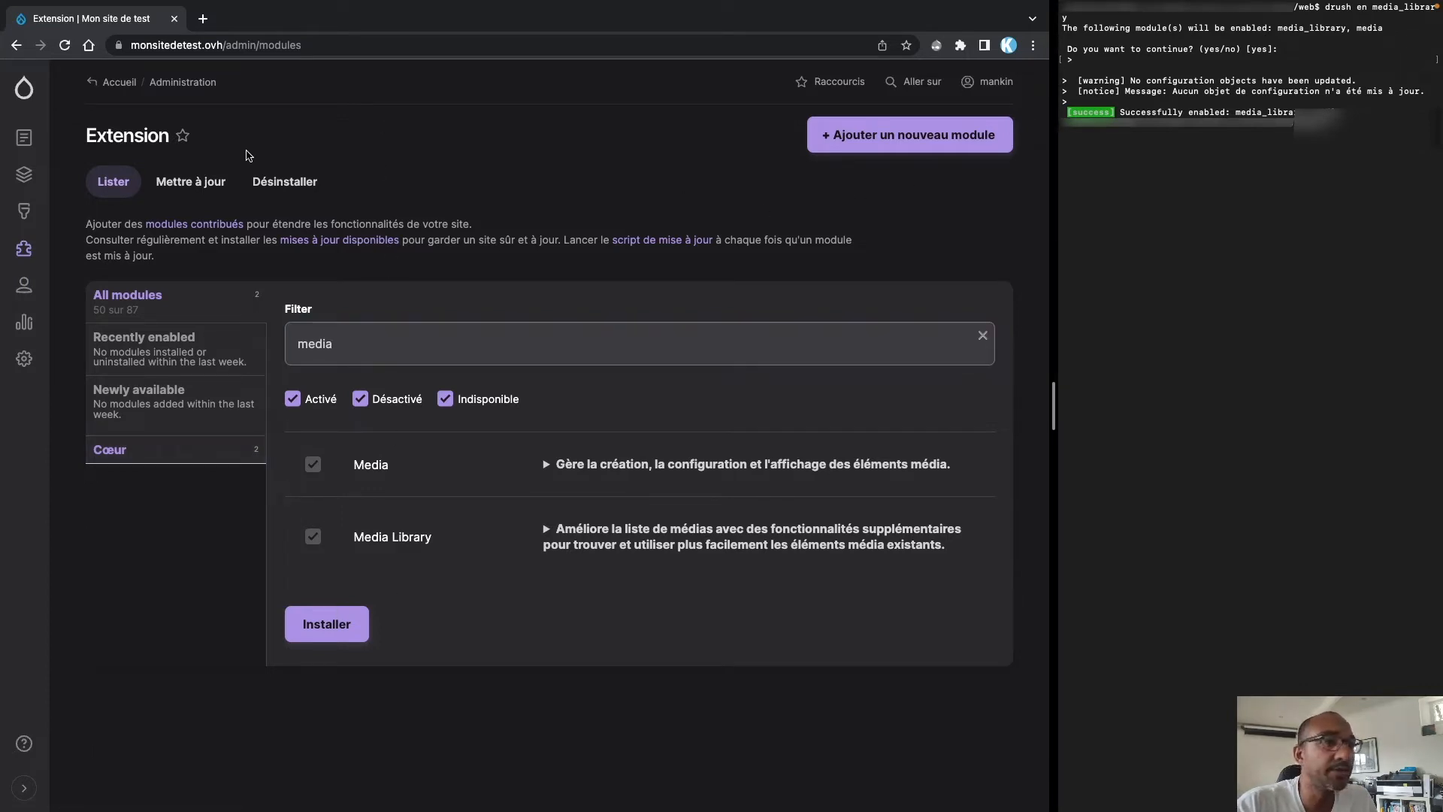
- Open the overview of the site's content
mouse_move(24, 140)
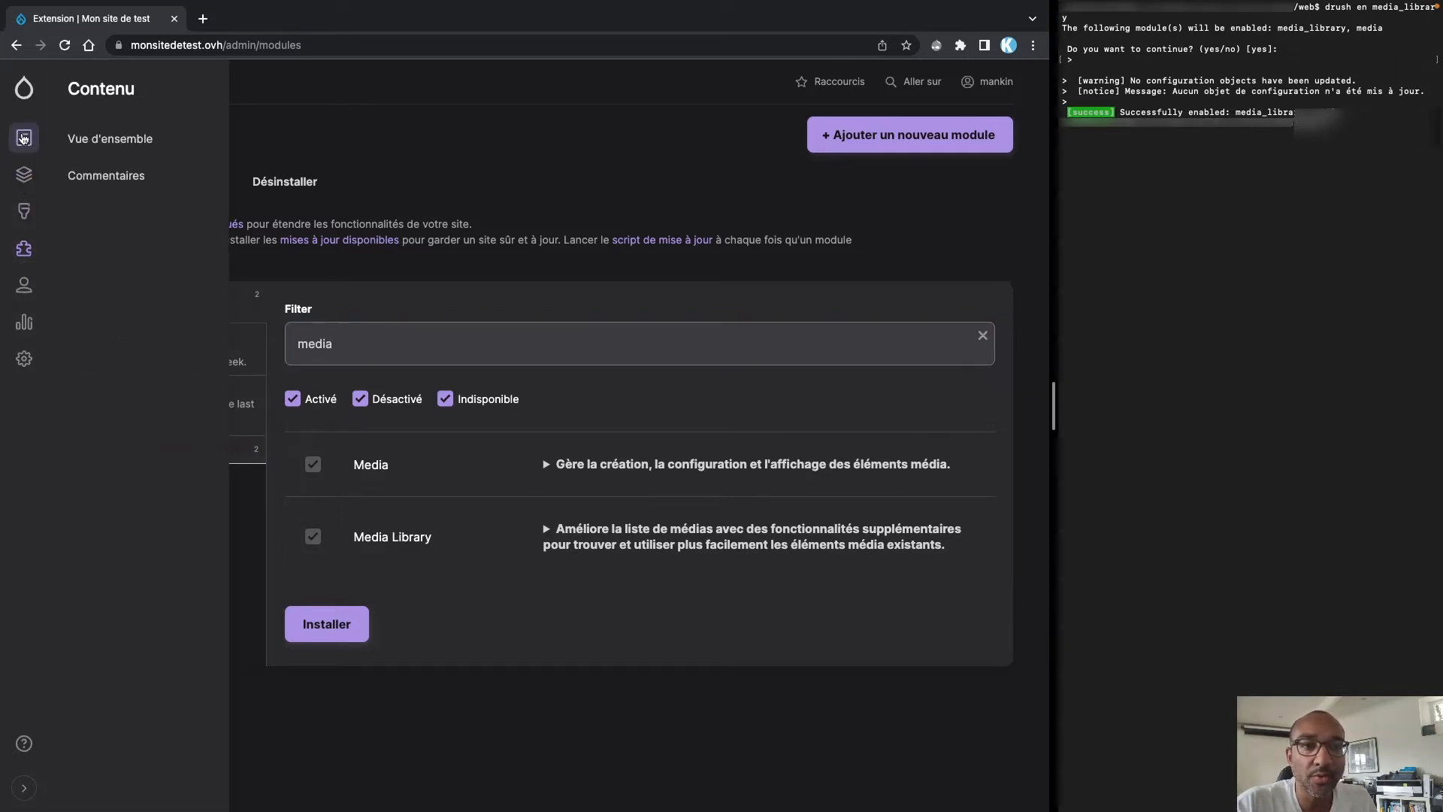
left_click(110, 139)
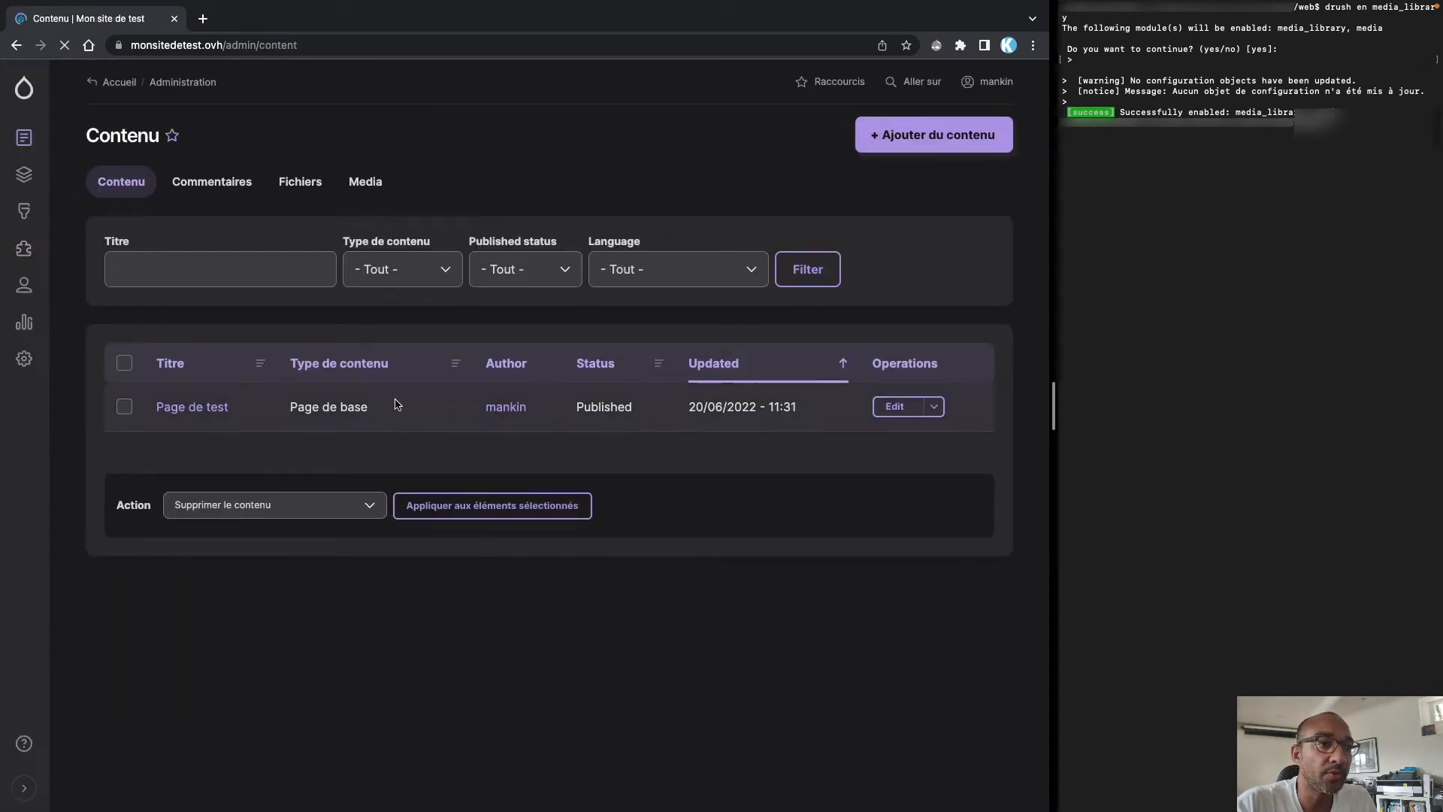
- Open Page de test for editing, check the file picker offered by the body editor's image insertion, and dismiss it without choosing a file
left_click(894, 409)
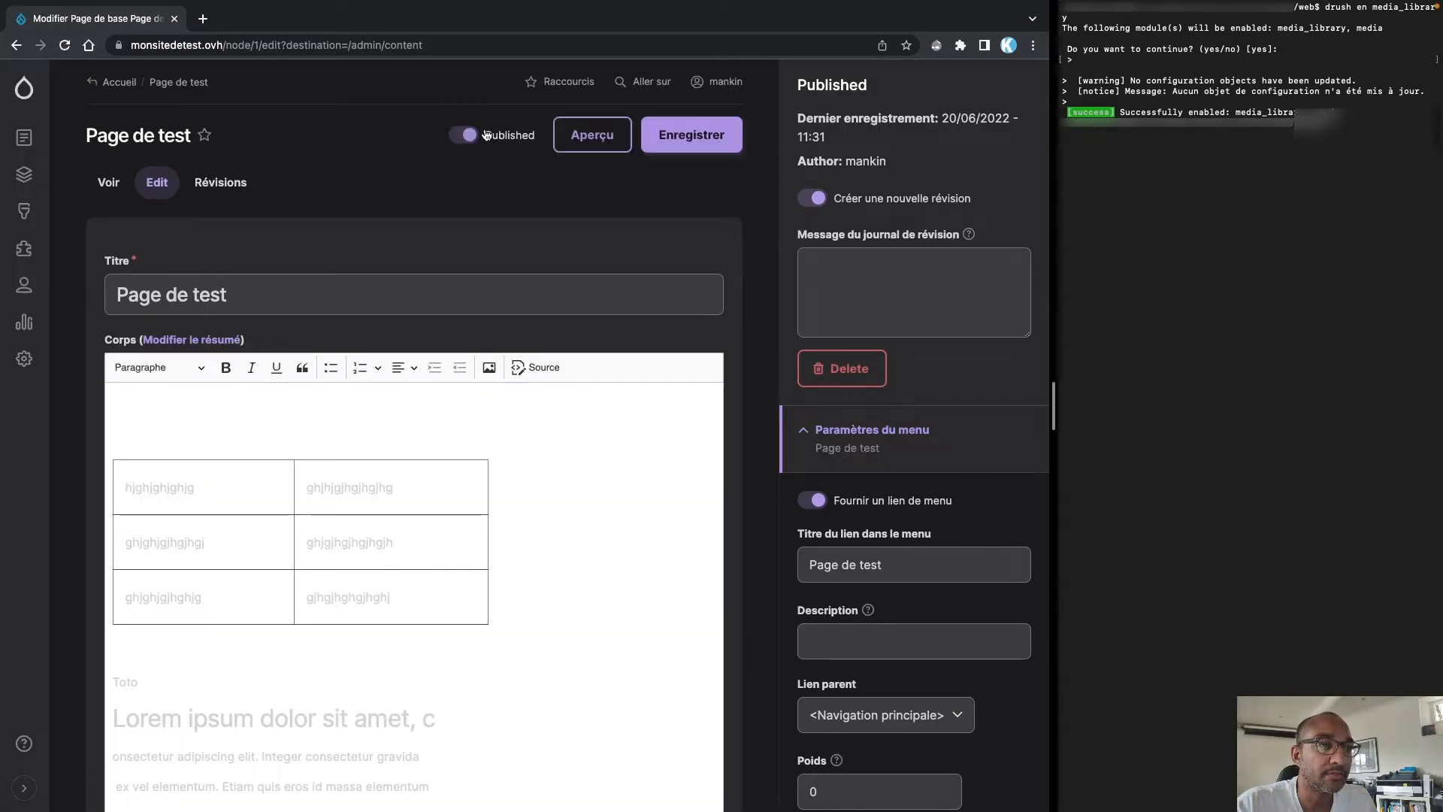
left_click(489, 368)
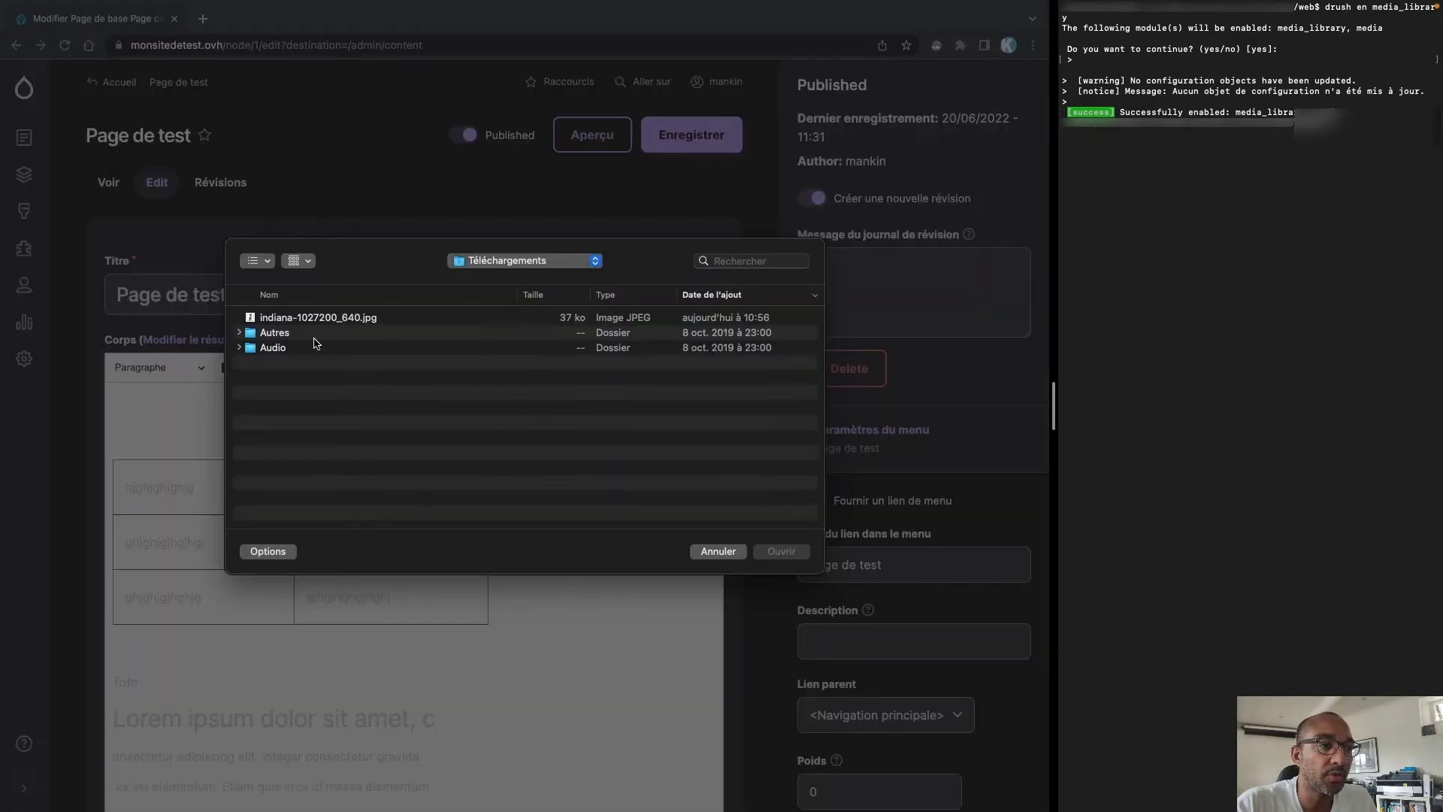
left_click(718, 551)
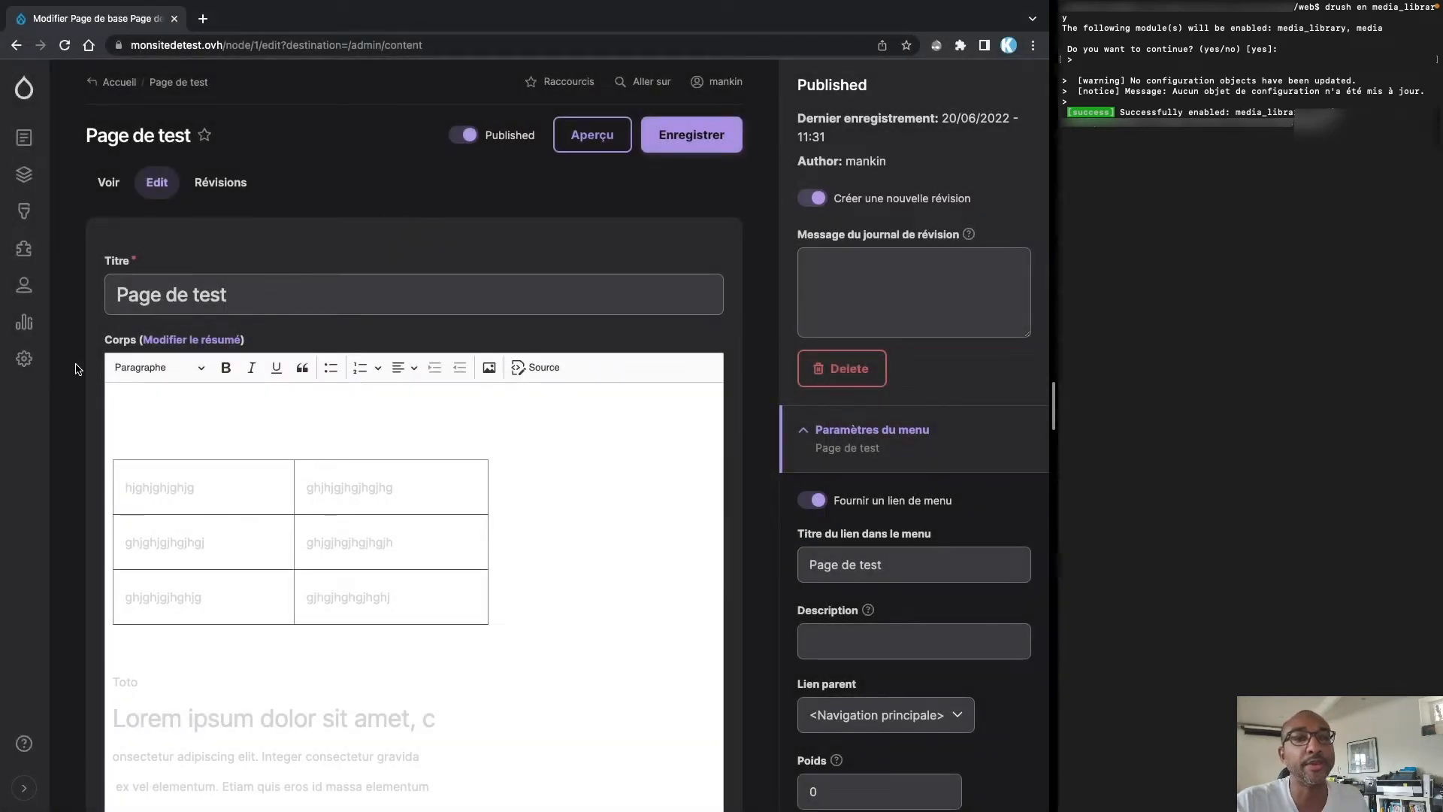
scroll(79, 370, "down", 7)
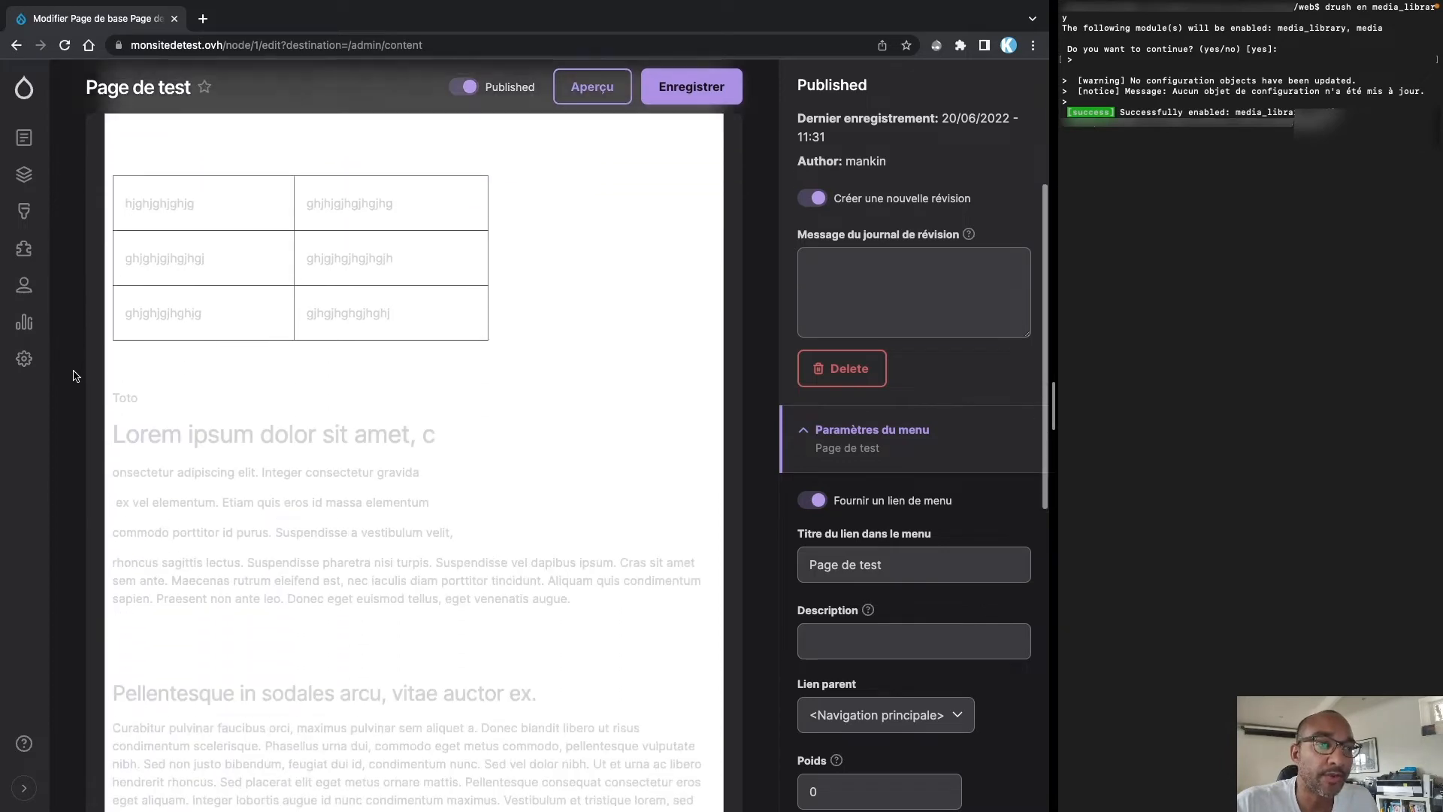
scroll(82, 373, "up", 5)
scroll(83, 373, "up", 3)
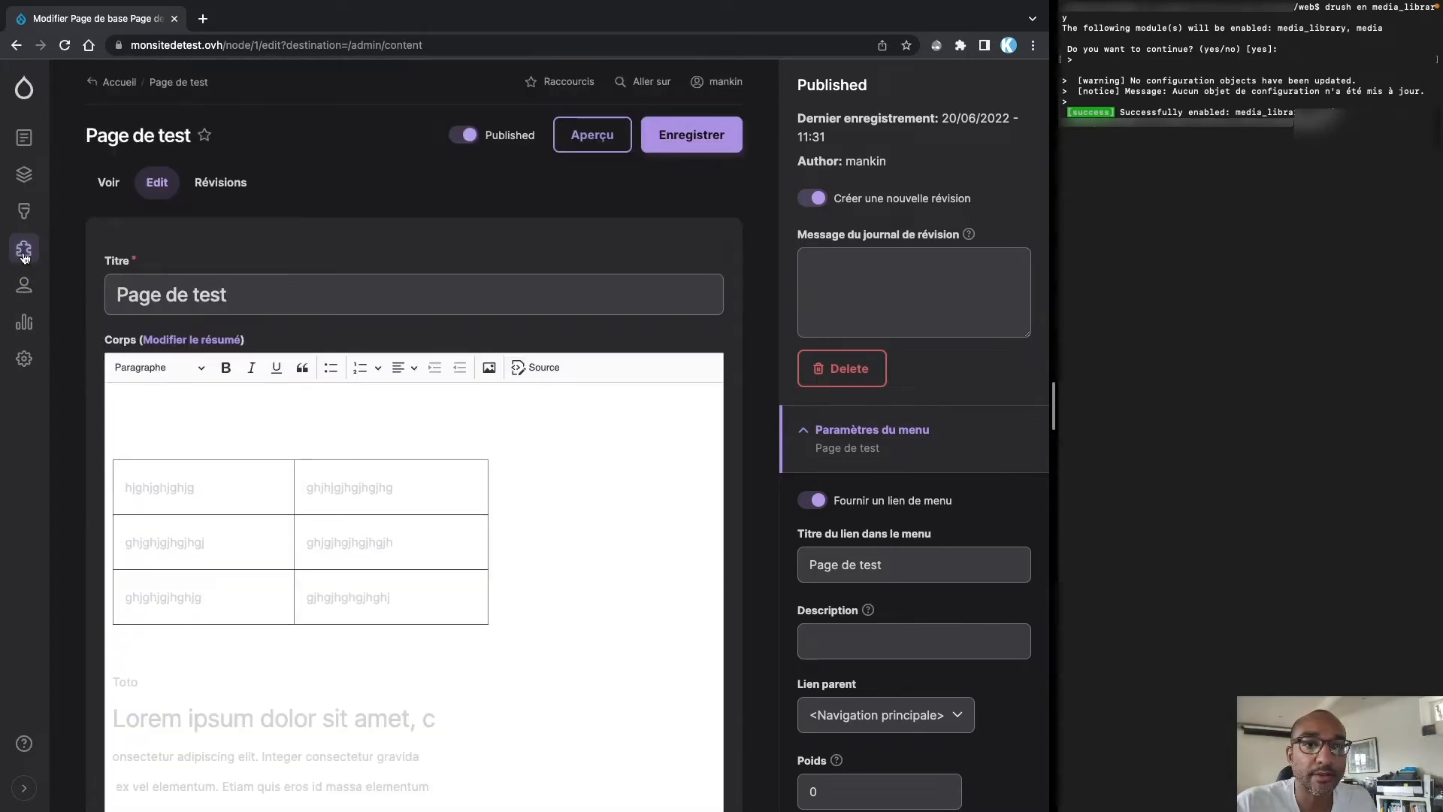
- Examine the Media settings (Paramètres Media), including the iFrame domain and standalone media URL options, and return to the page edit form
mouse_move(25, 368)
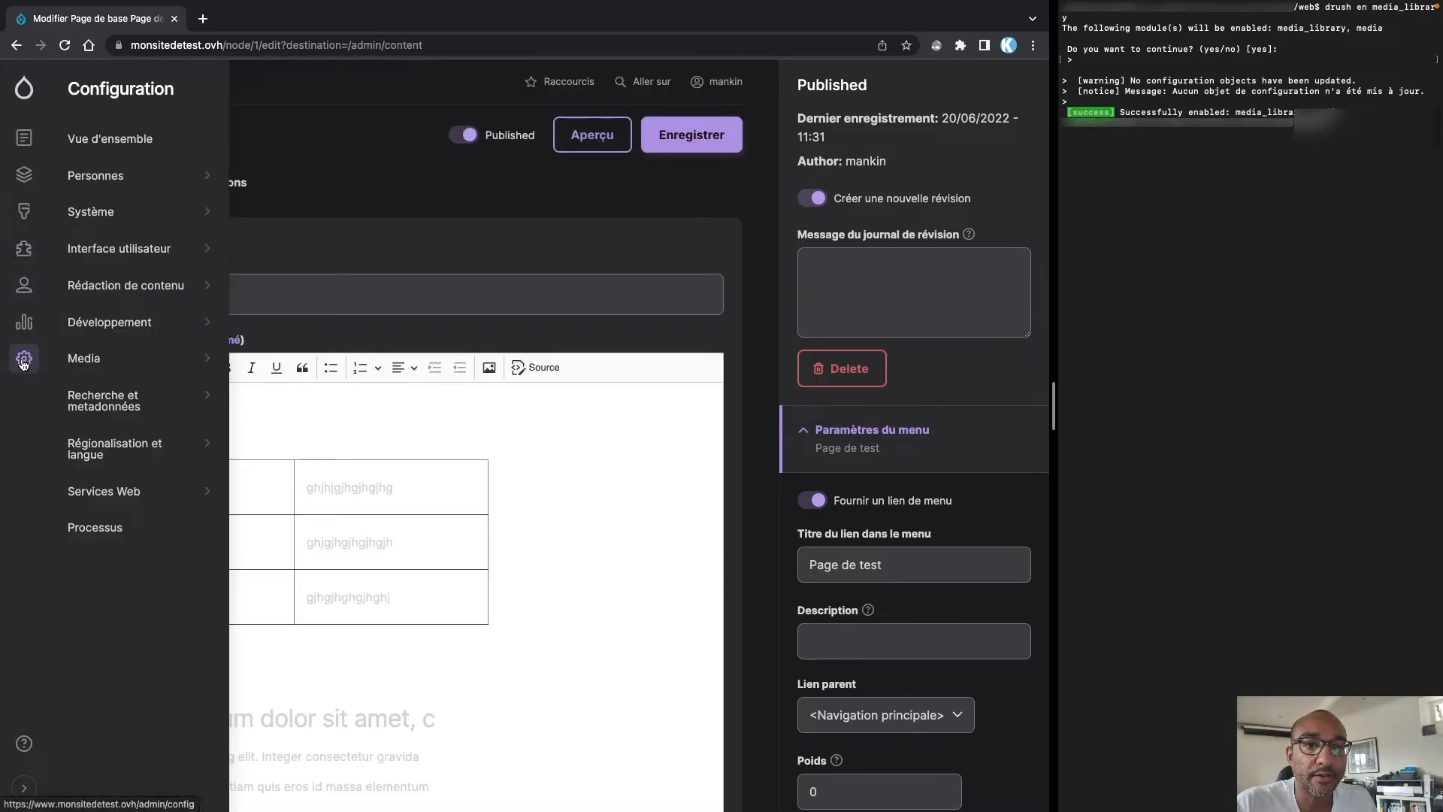
mouse_move(115, 366)
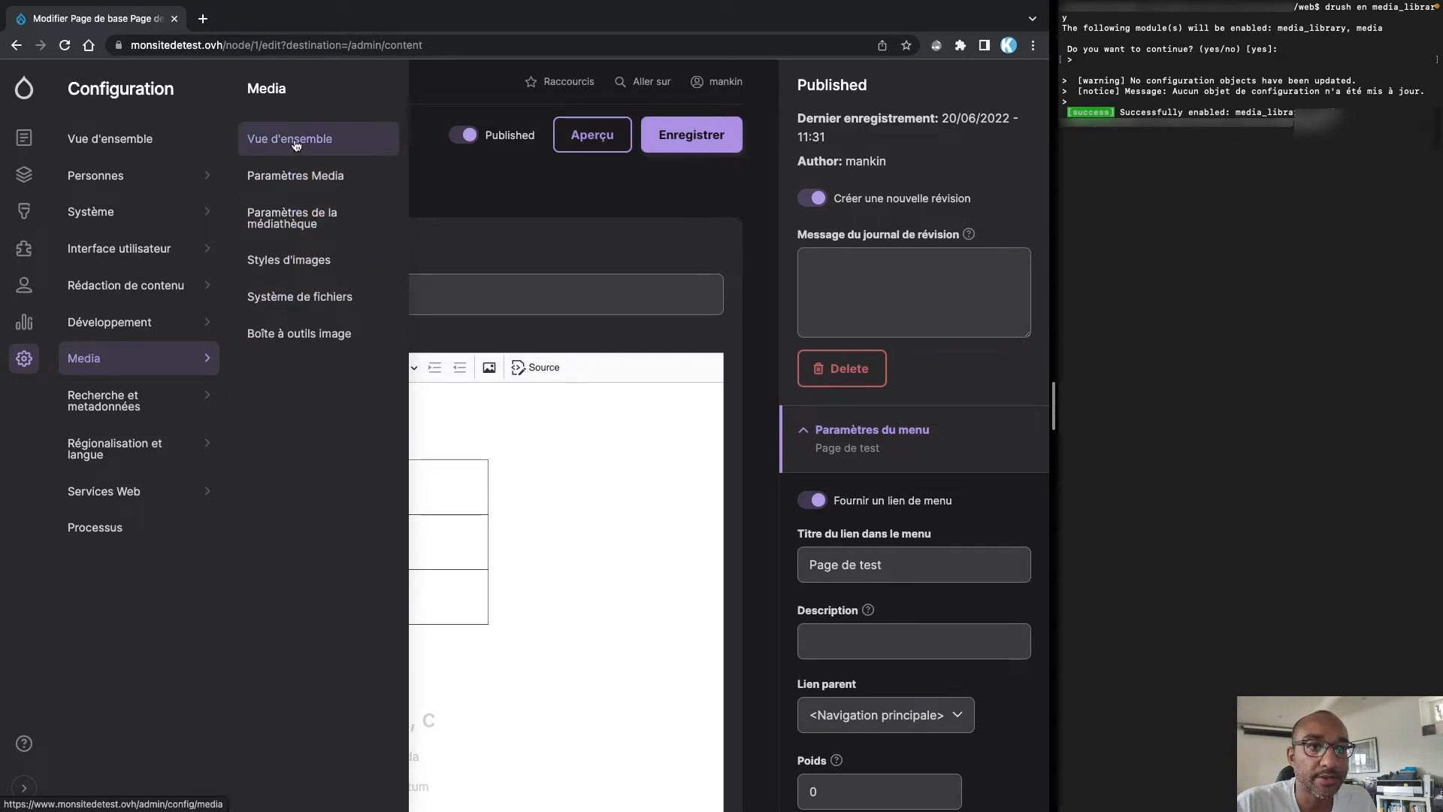
left_click(315, 181)
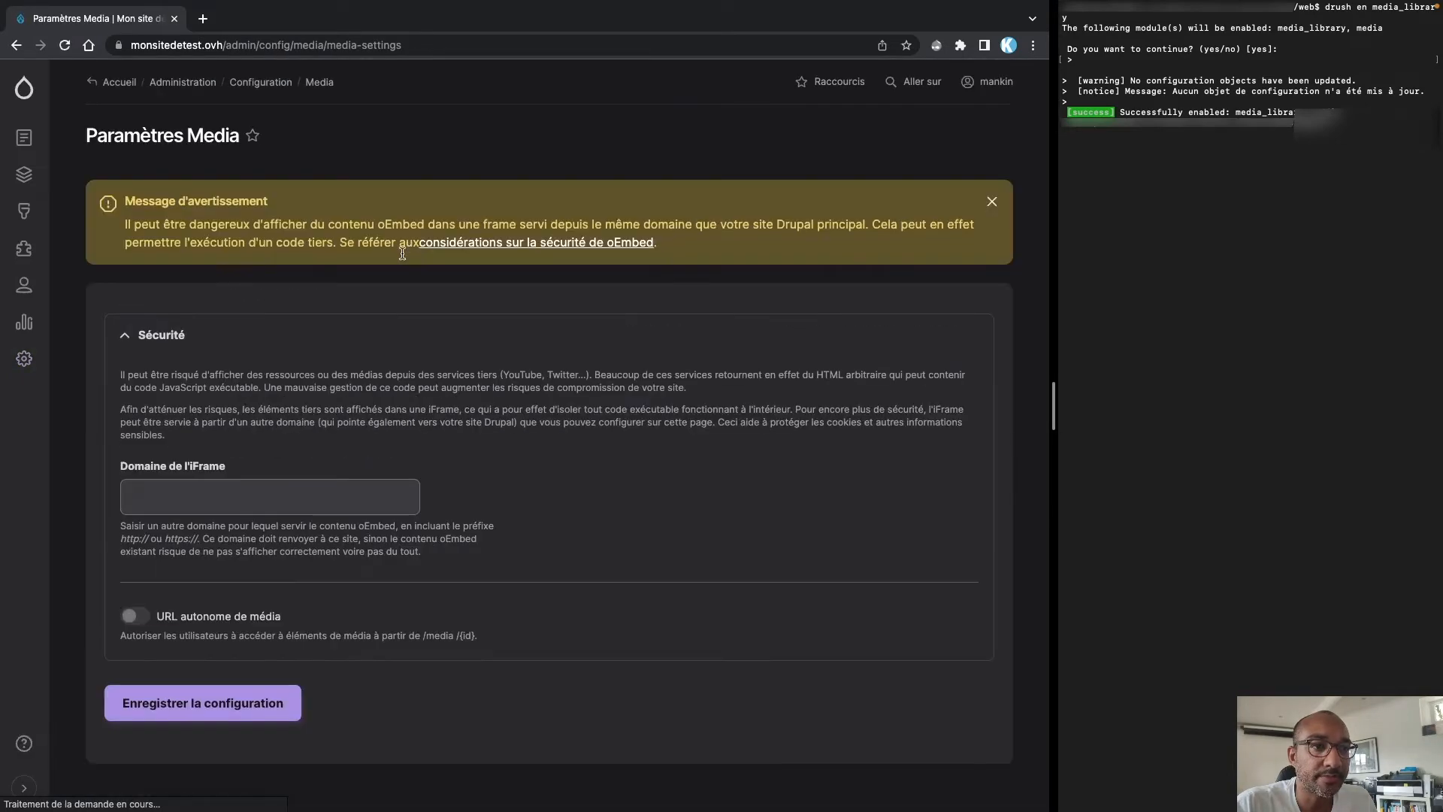
left_click(161, 496)
left_click(161, 376)
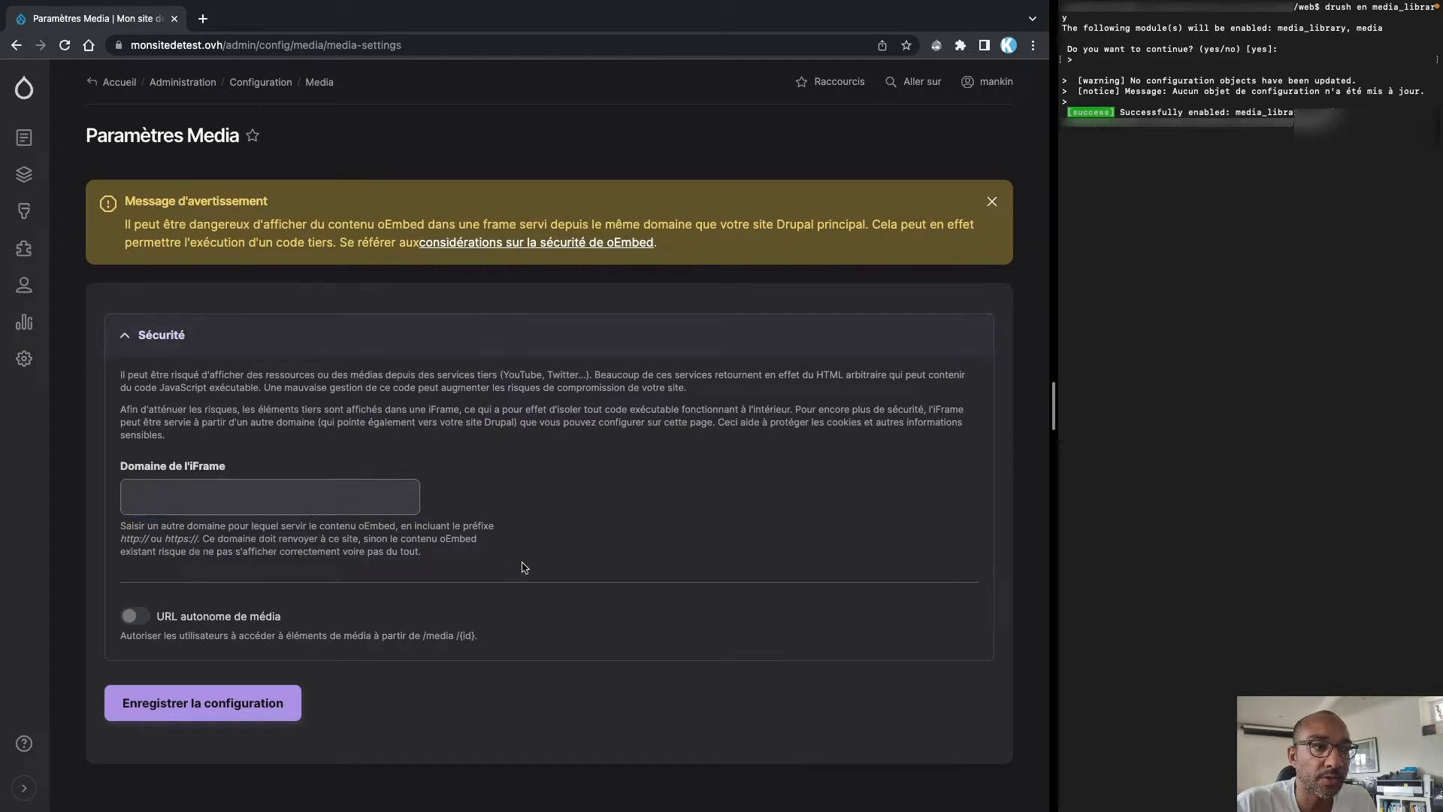
left_click(16, 45)
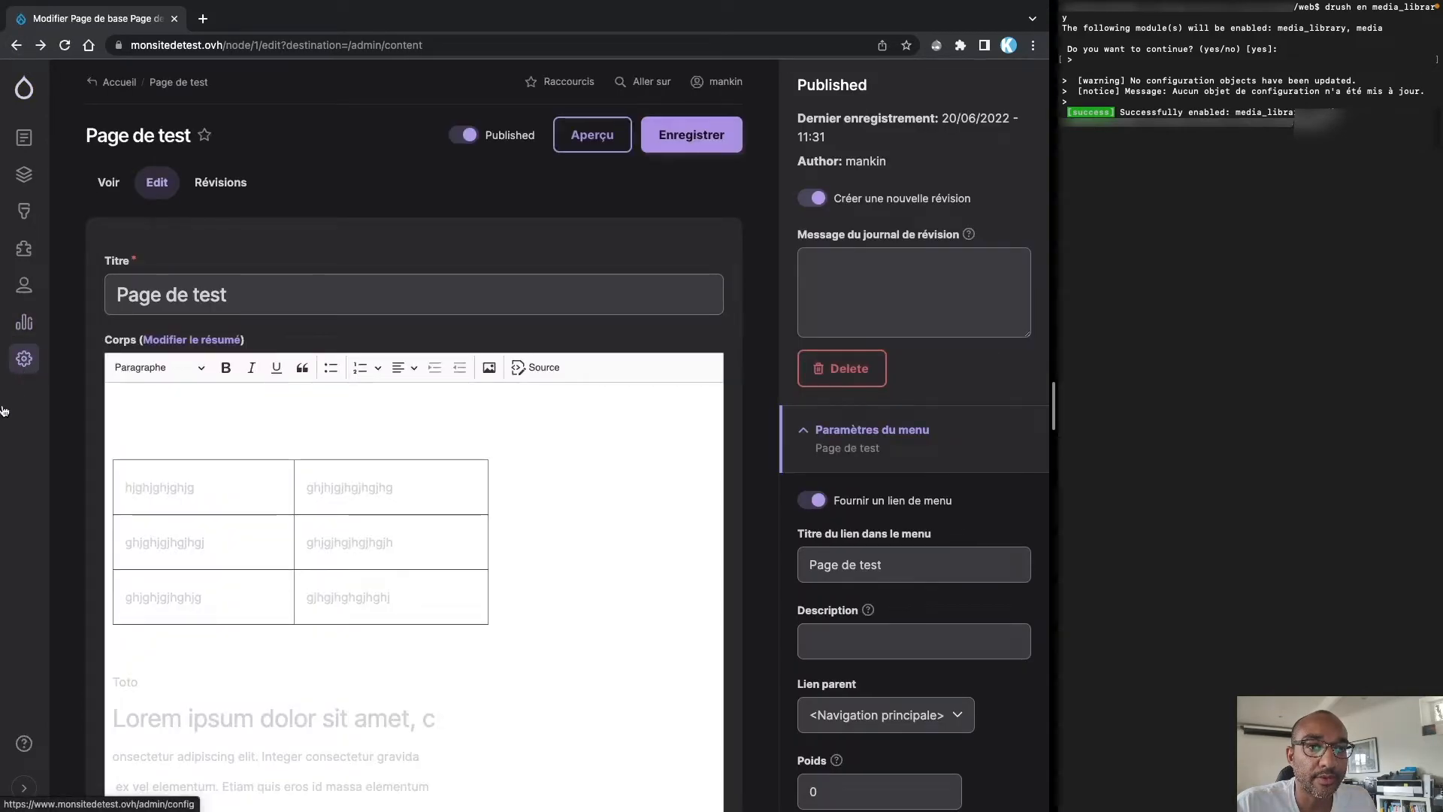
- Enable the advanced user interface in the media library settings (Paramètres de la médiathèque), save the configuration and dismiss the status message
left_click(23, 359)
mouse_move(120, 242)
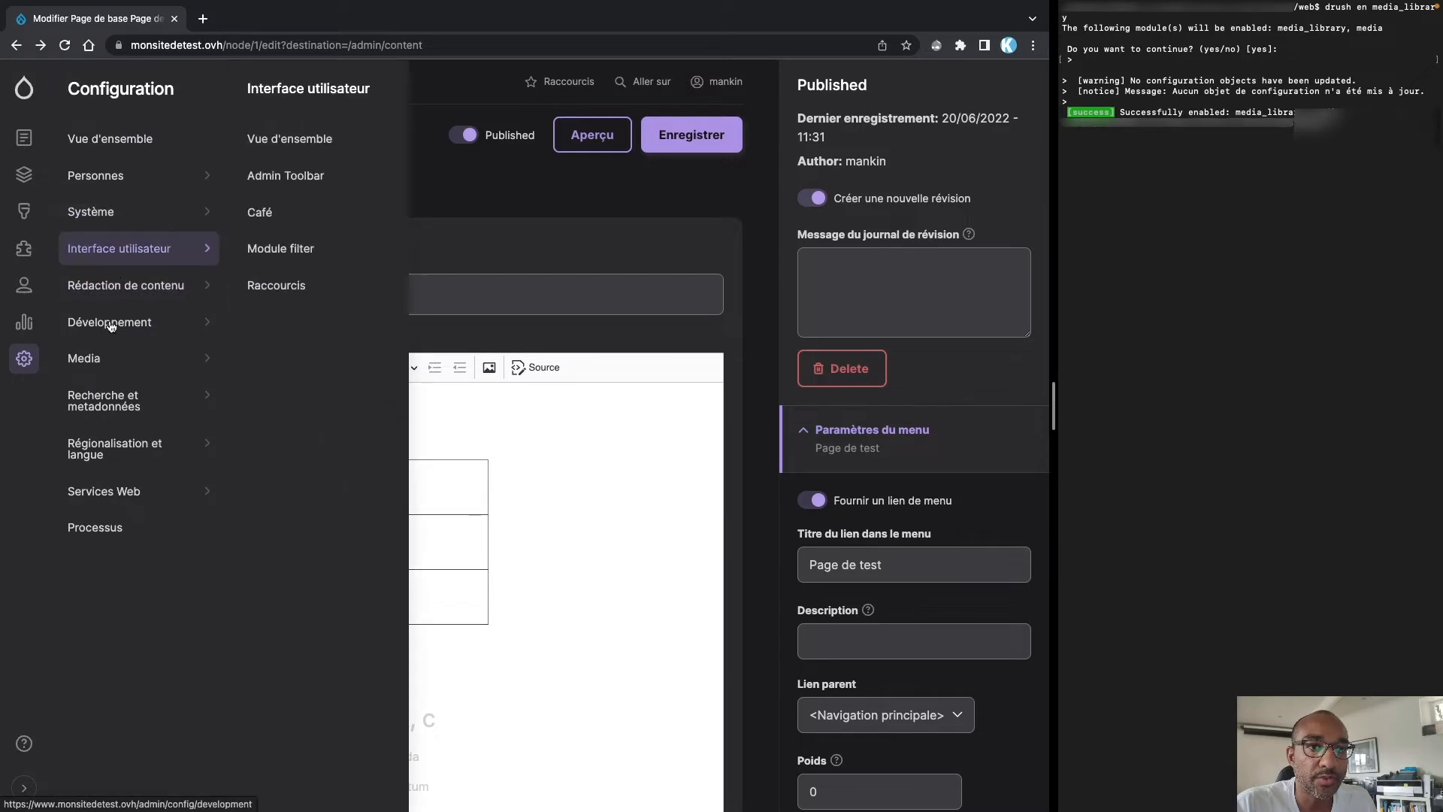
mouse_move(118, 359)
left_click(287, 219)
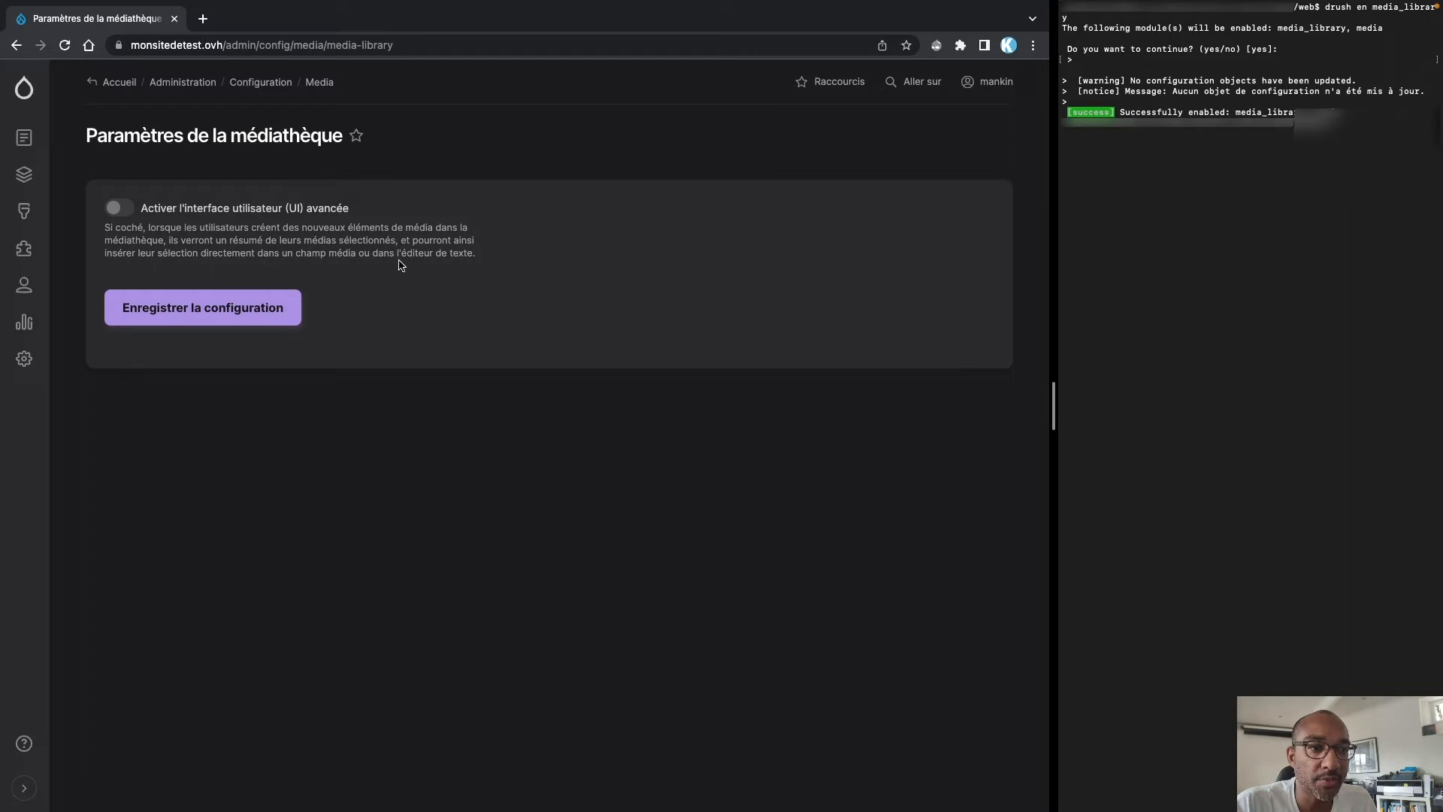
left_click(120, 208)
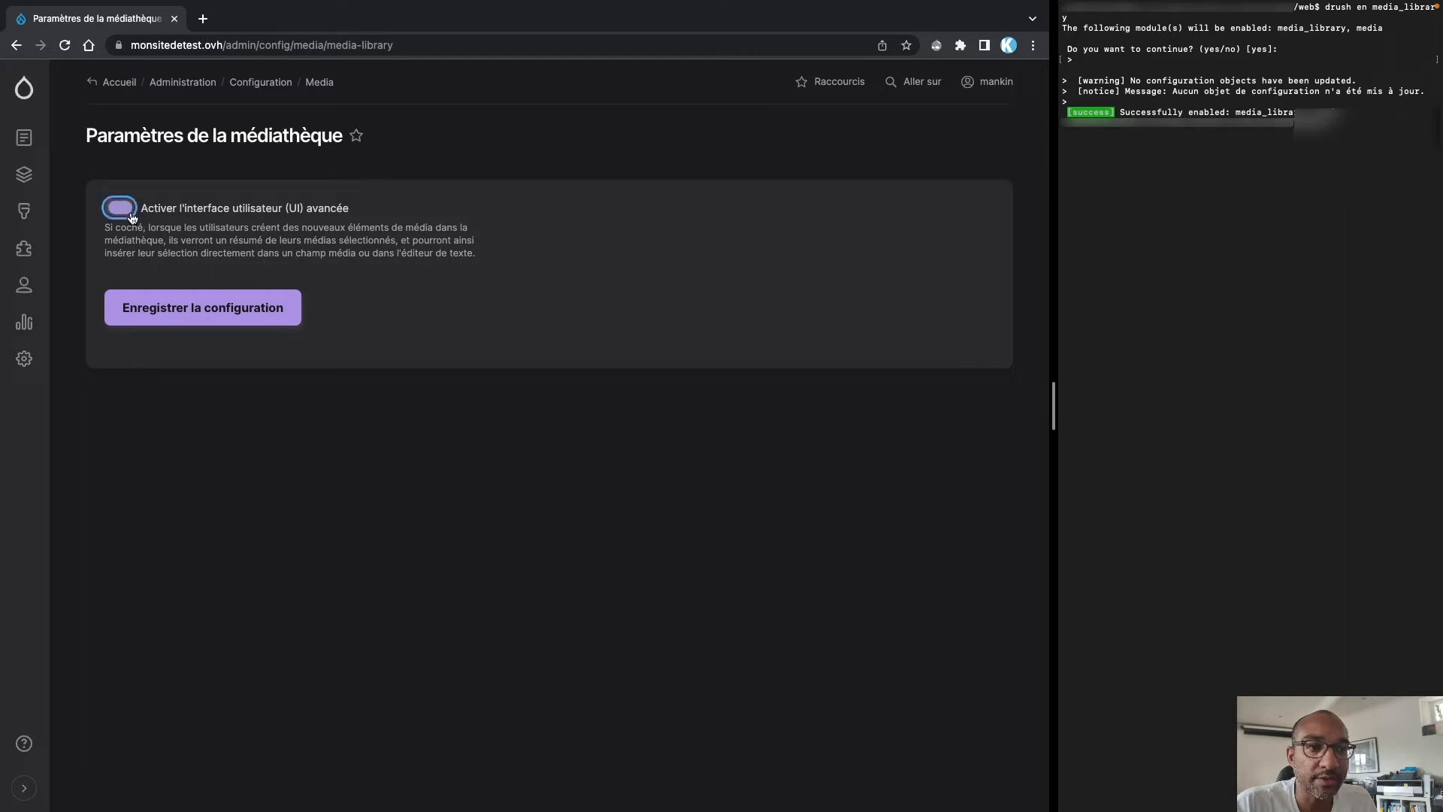
left_click(207, 315)
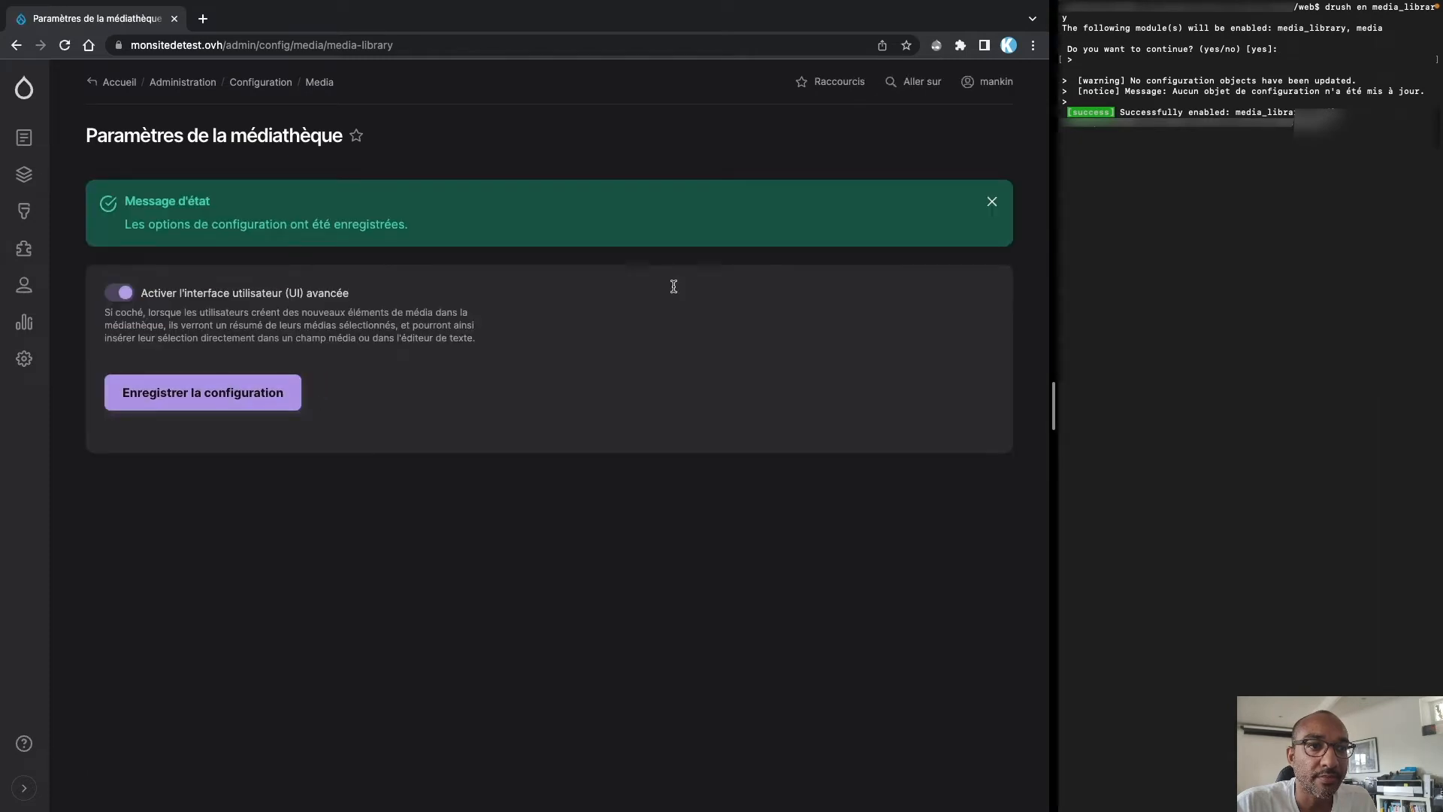
left_click(992, 202)
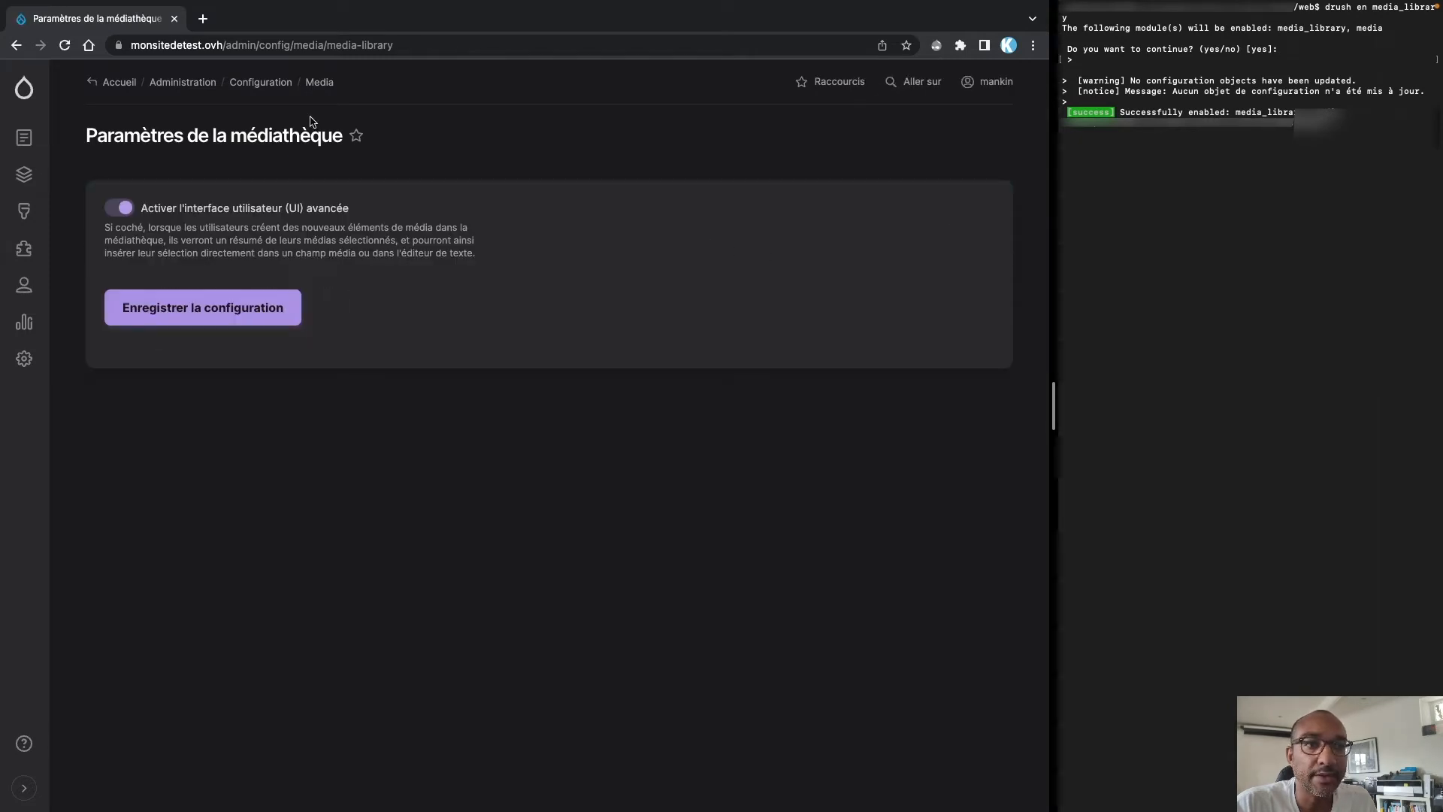
- Open the configuration of the HTML Complet text format from the list of text formats and editors
mouse_move(24, 360)
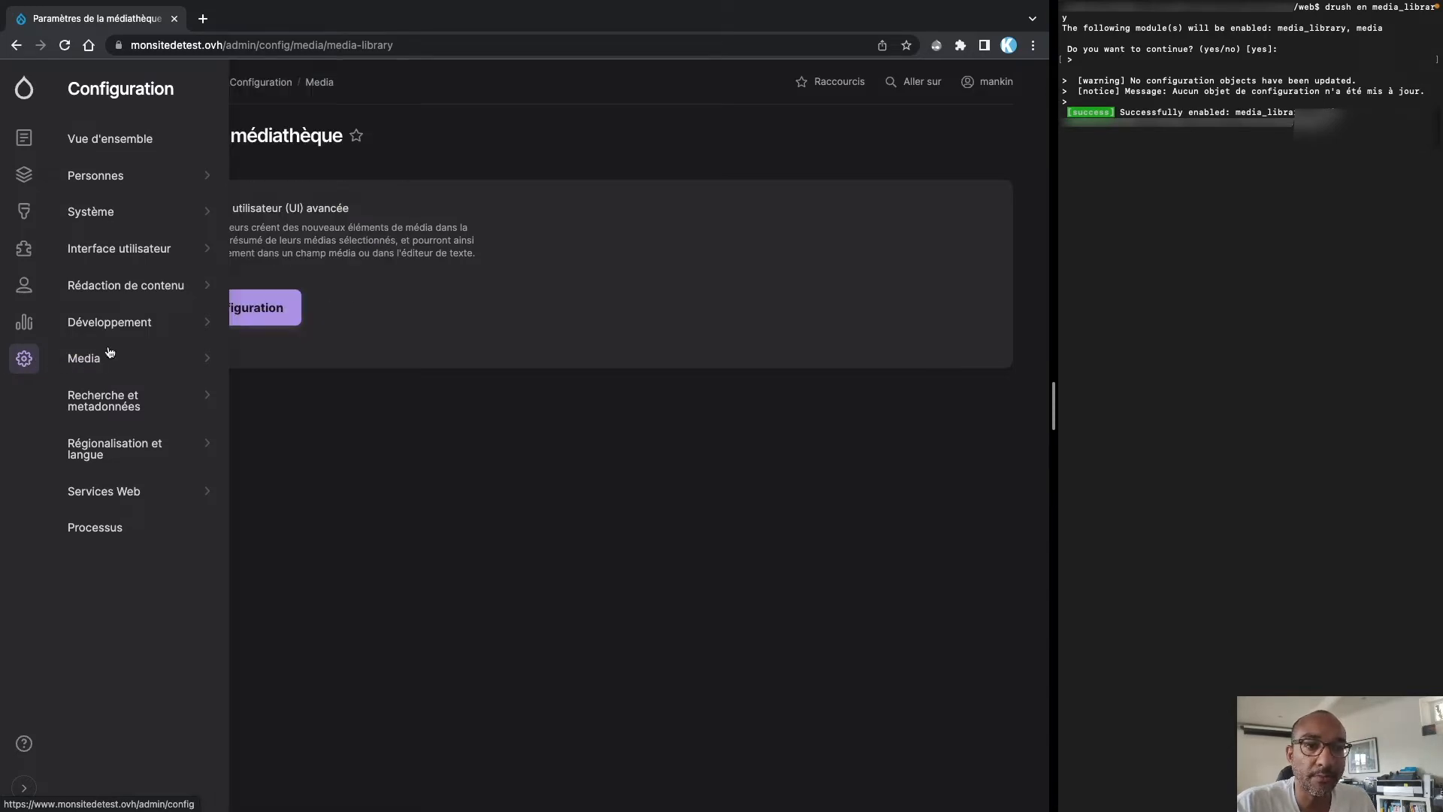
mouse_move(131, 286)
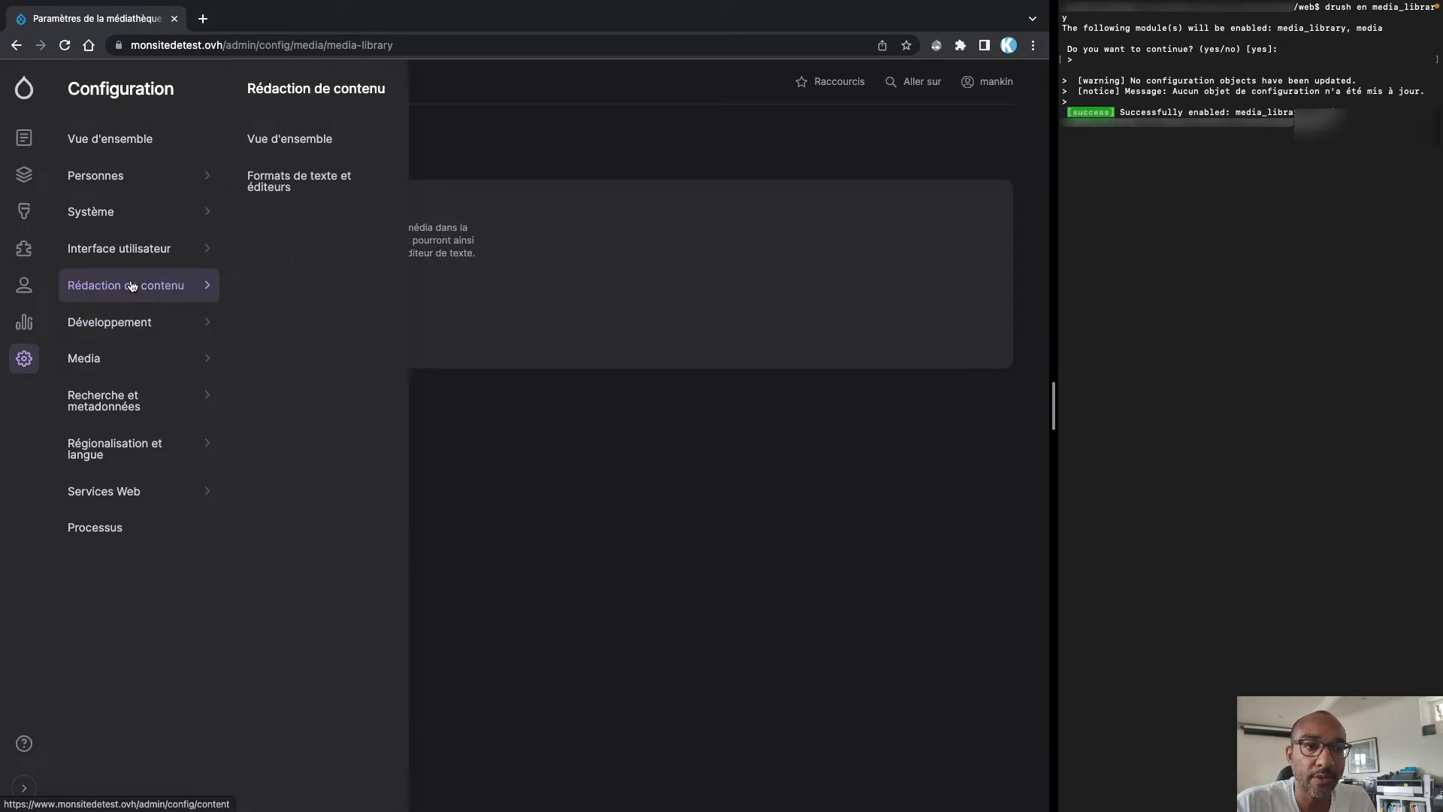
left_click(294, 188)
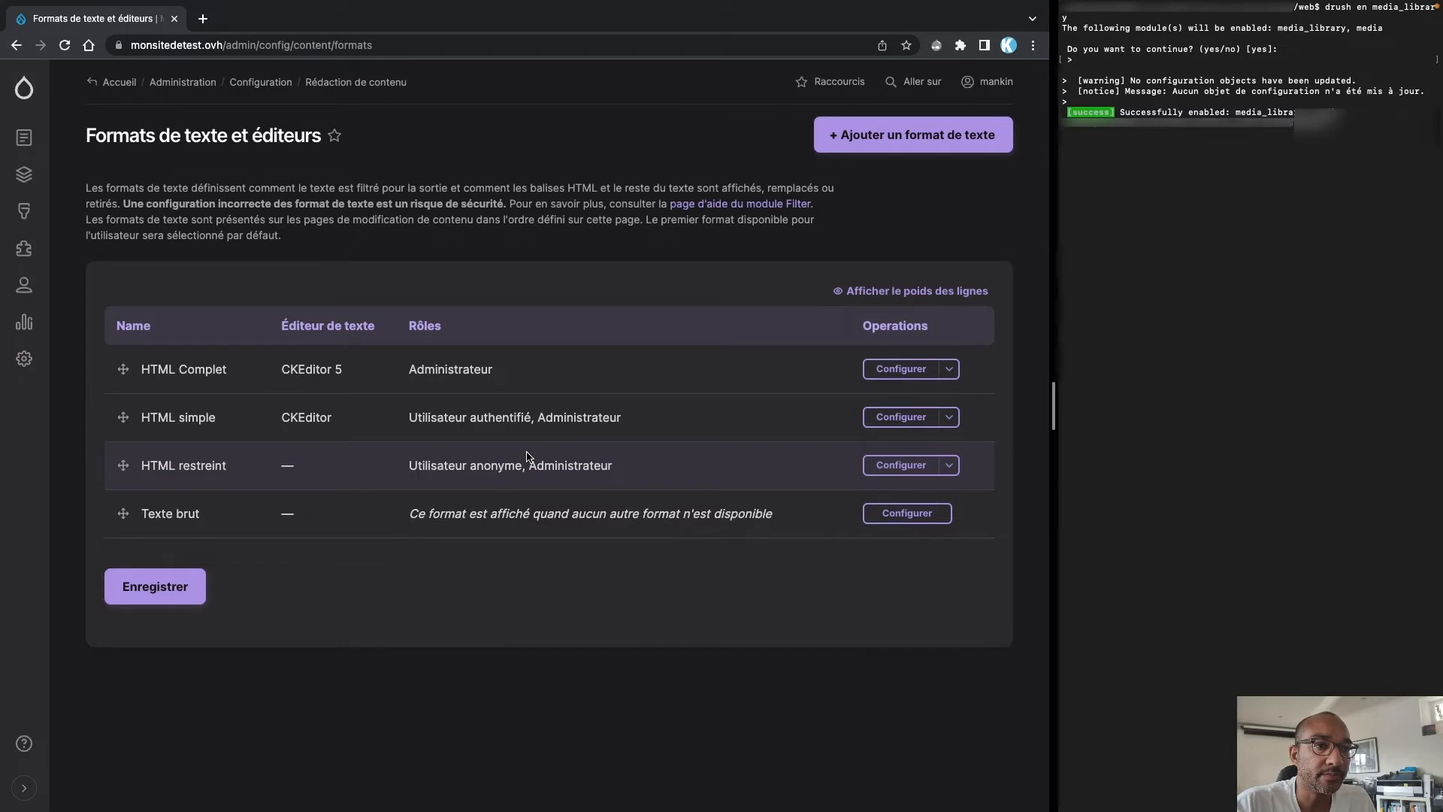
left_click(901, 368)
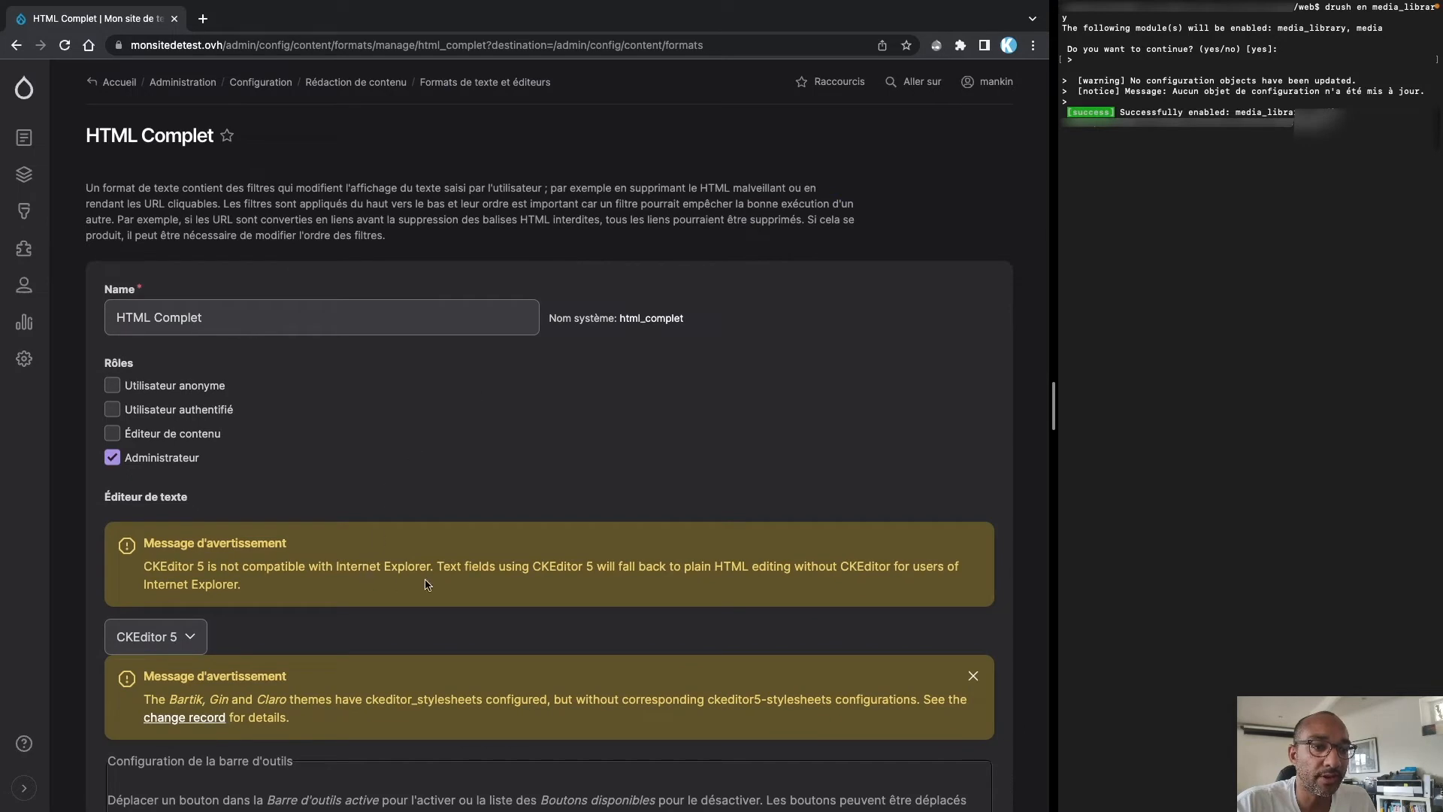
- Add Drupal Media to the active CKEditor 5 toolbar of HTML Complet and remove Image Upload from it
scroll(496, 443, "down", 5)
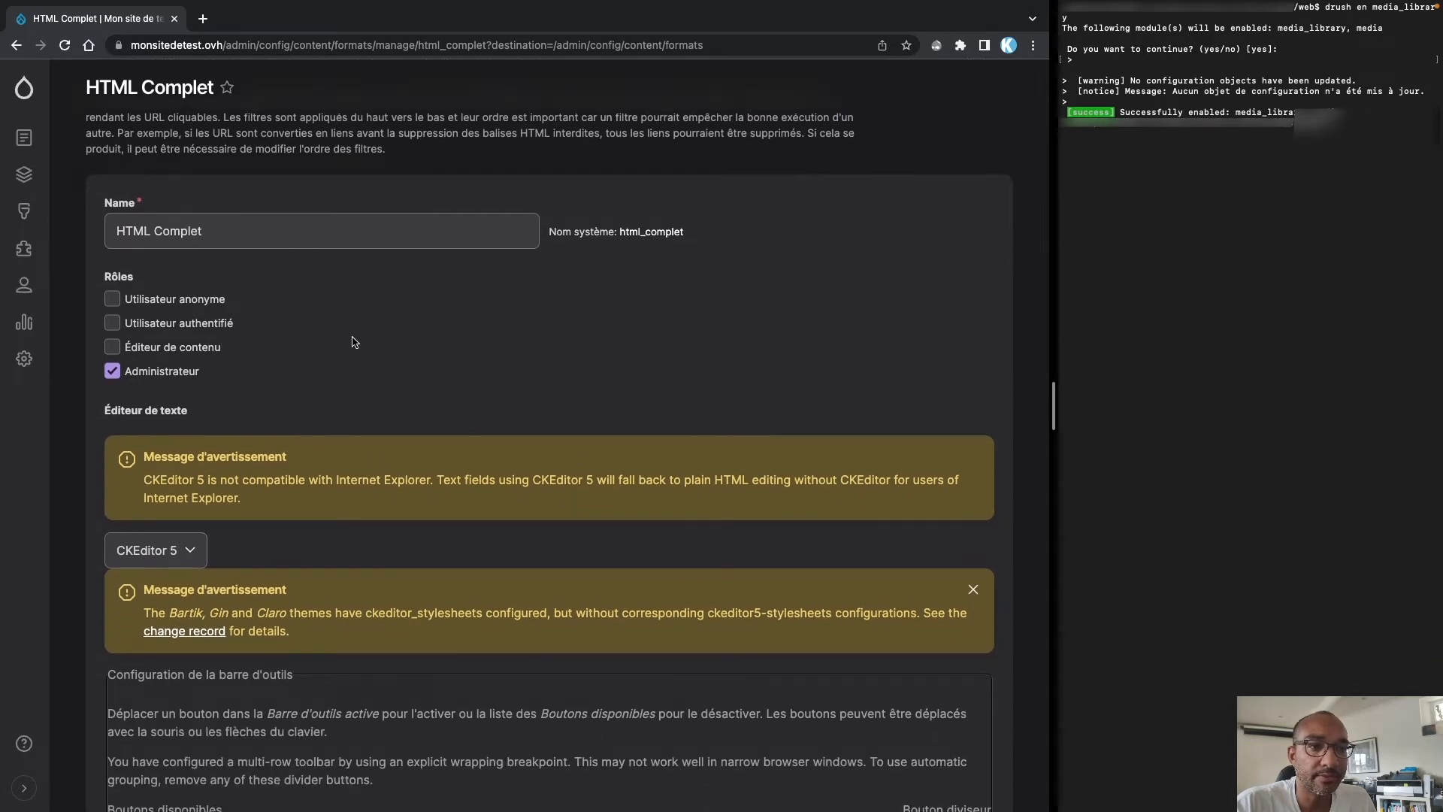
scroll(426, 365, "down", 7)
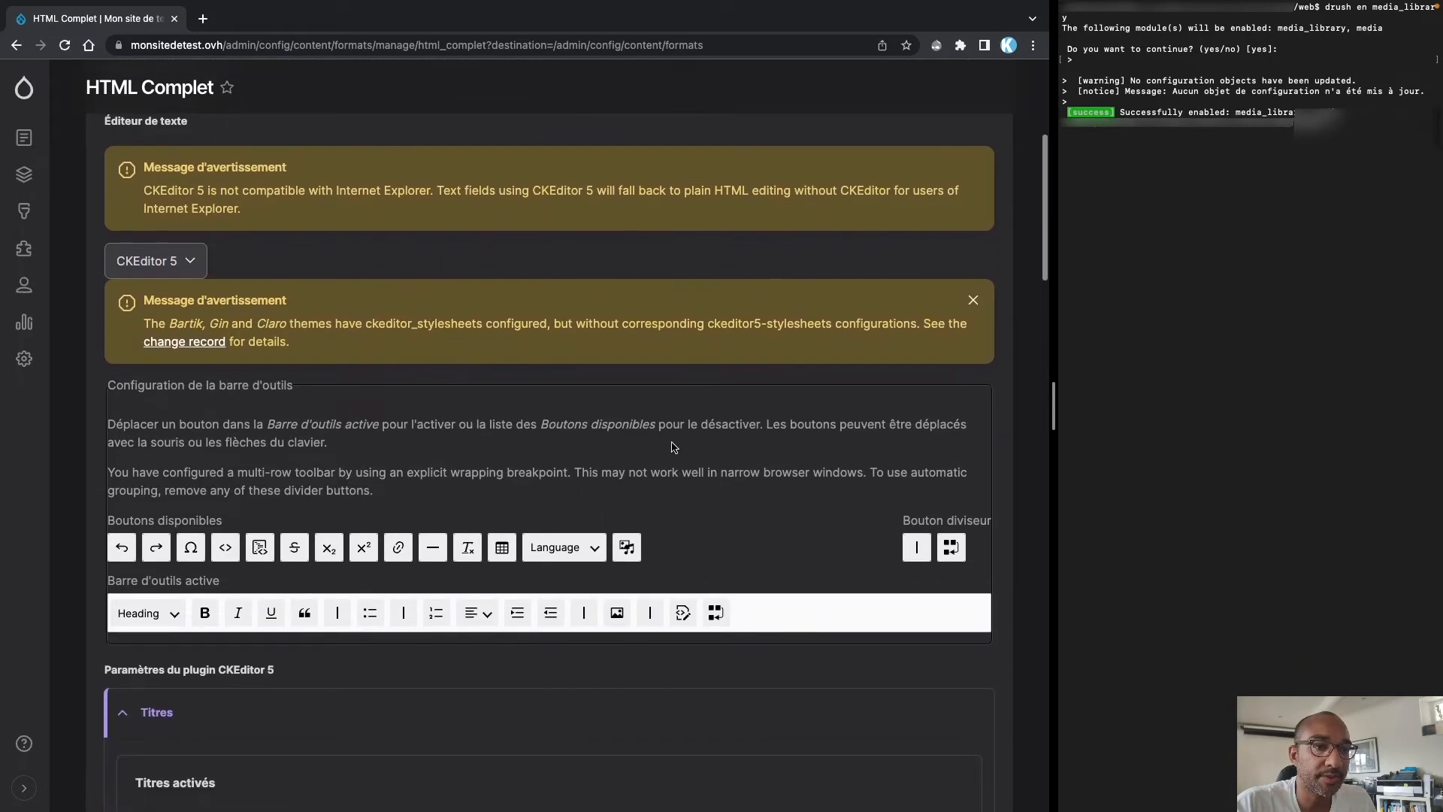
scroll(771, 453, "down", 2)
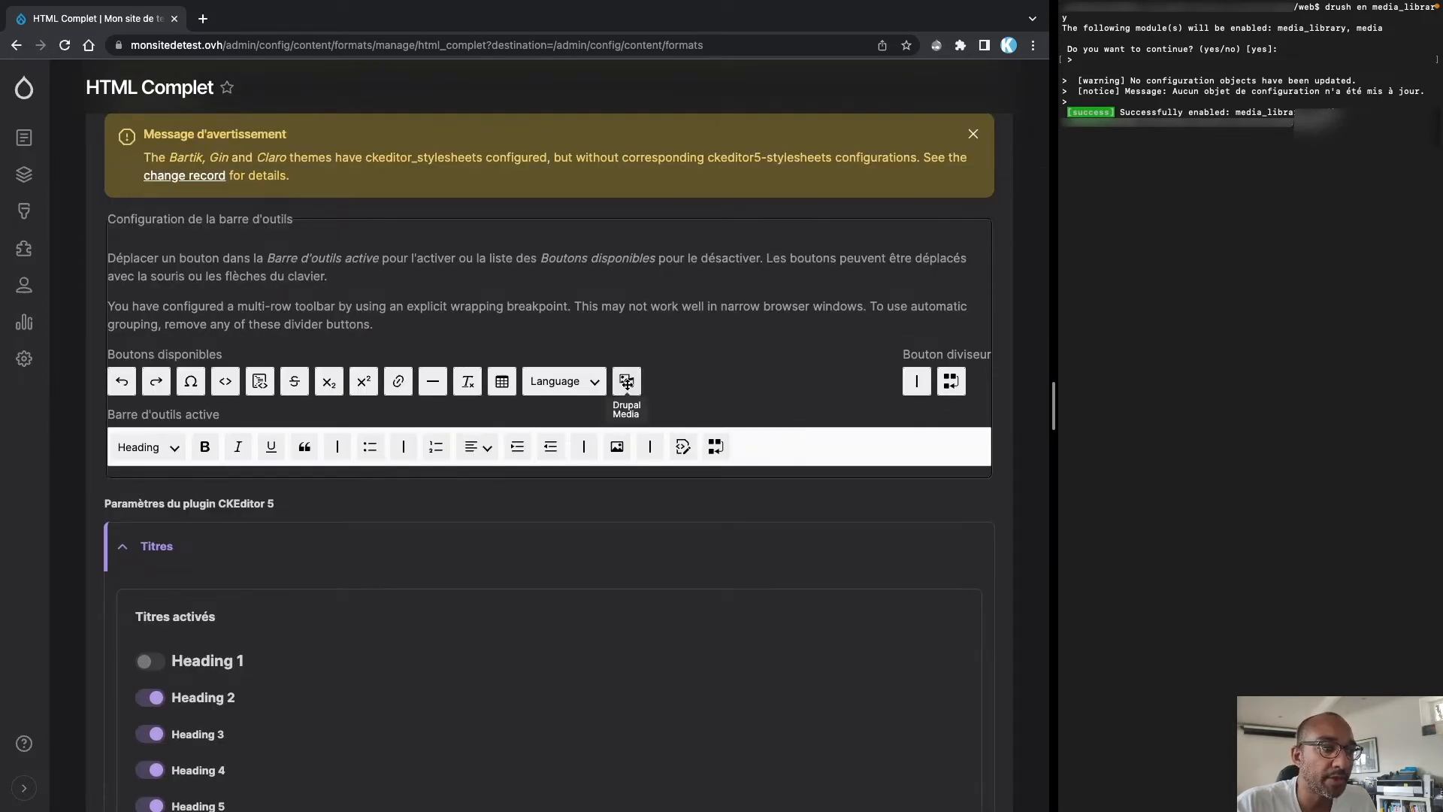
left_click_drag(627, 381, 633, 452)
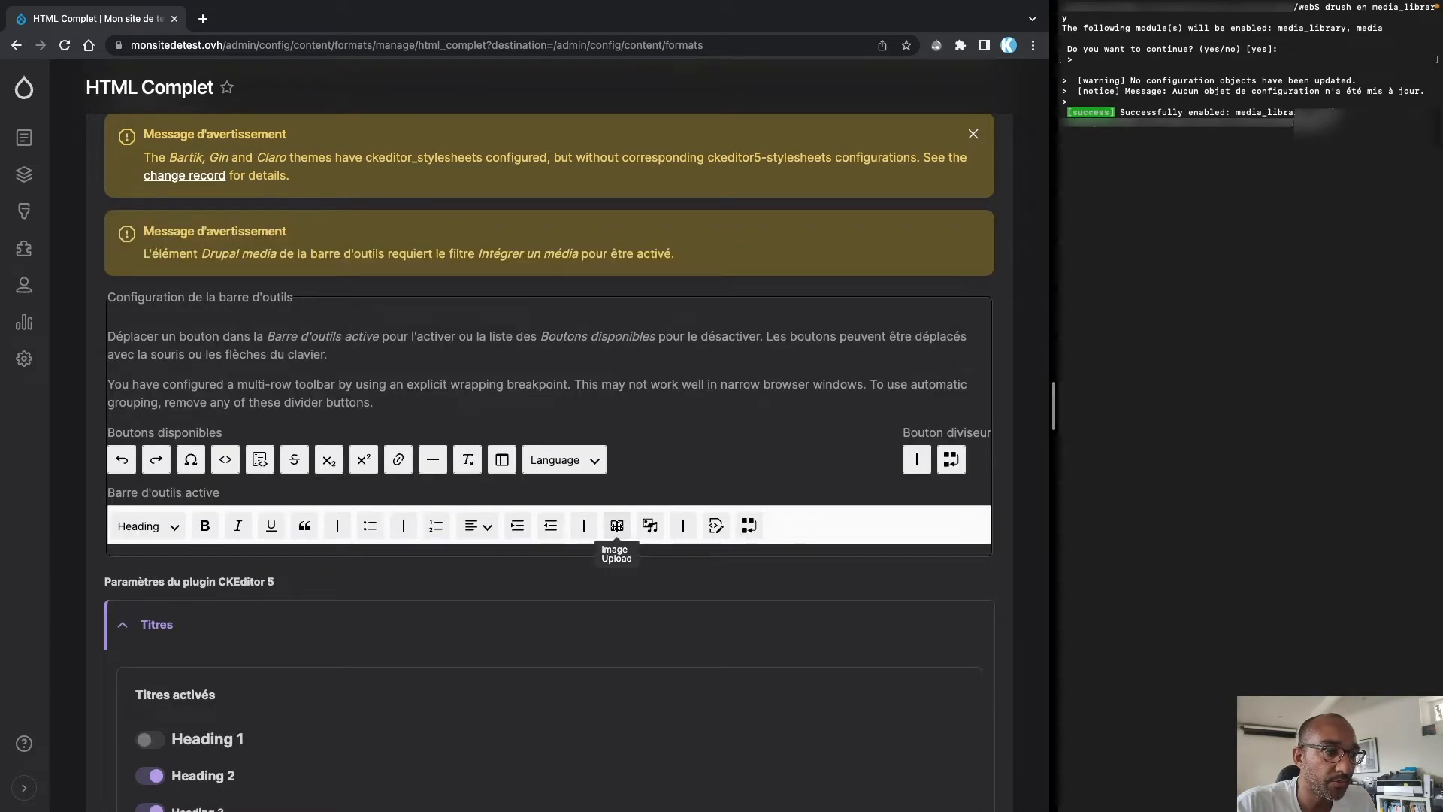
left_click_drag(648, 471, 650, 461)
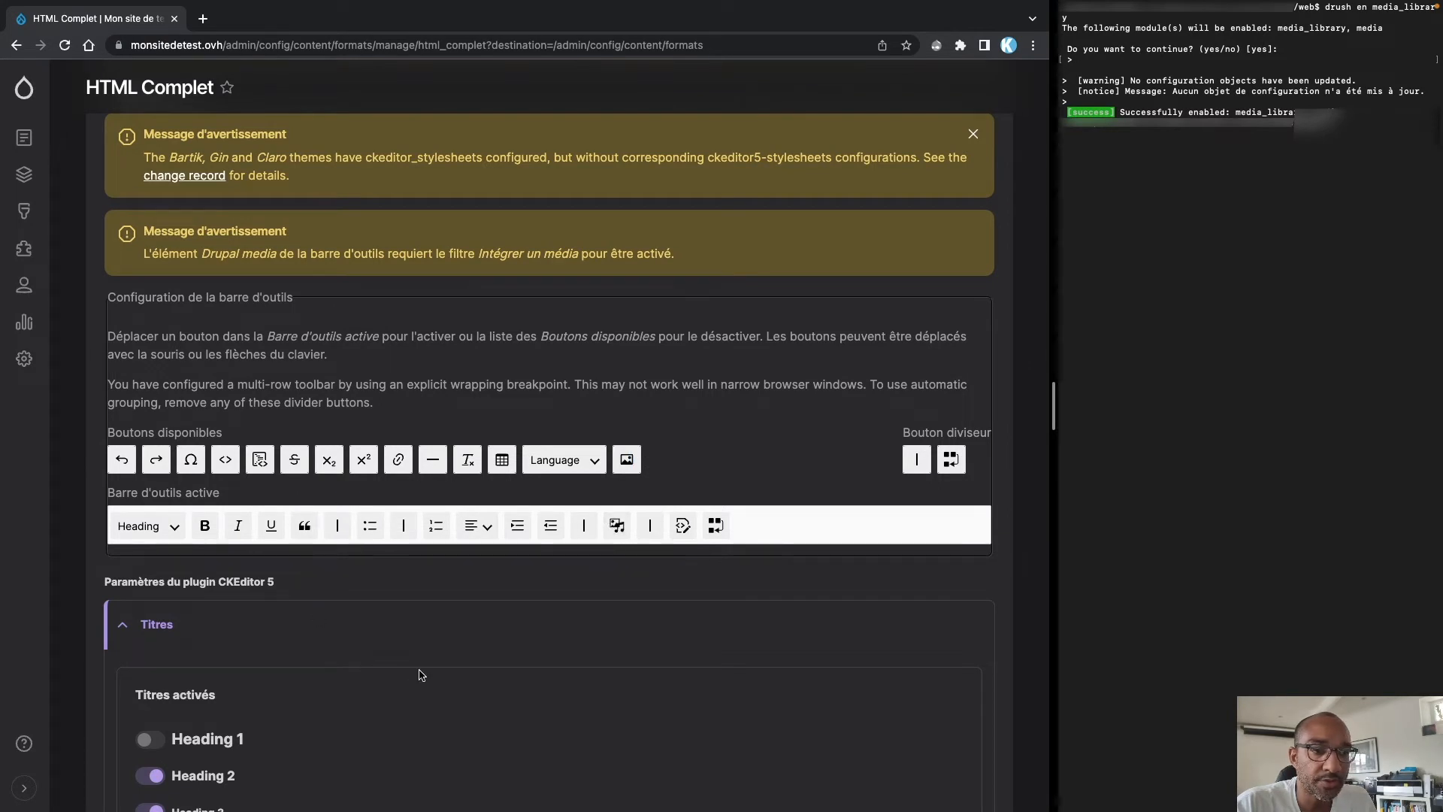
- Enable the "Intégrer un média" filter for the HTML Complet text format
scroll(398, 617, "down", 3)
scroll(338, 477, "down", 6)
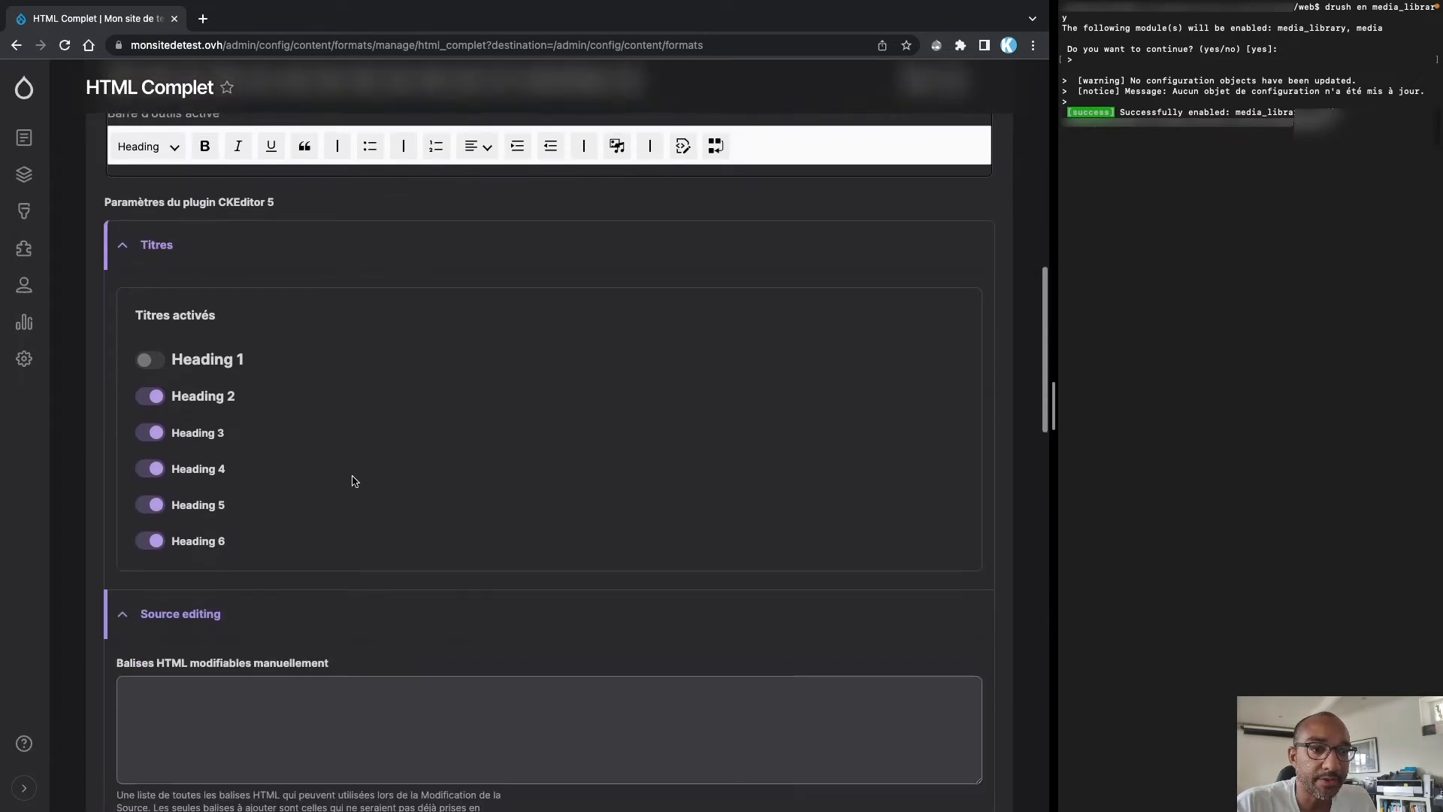
scroll(300, 490, "down", 6)
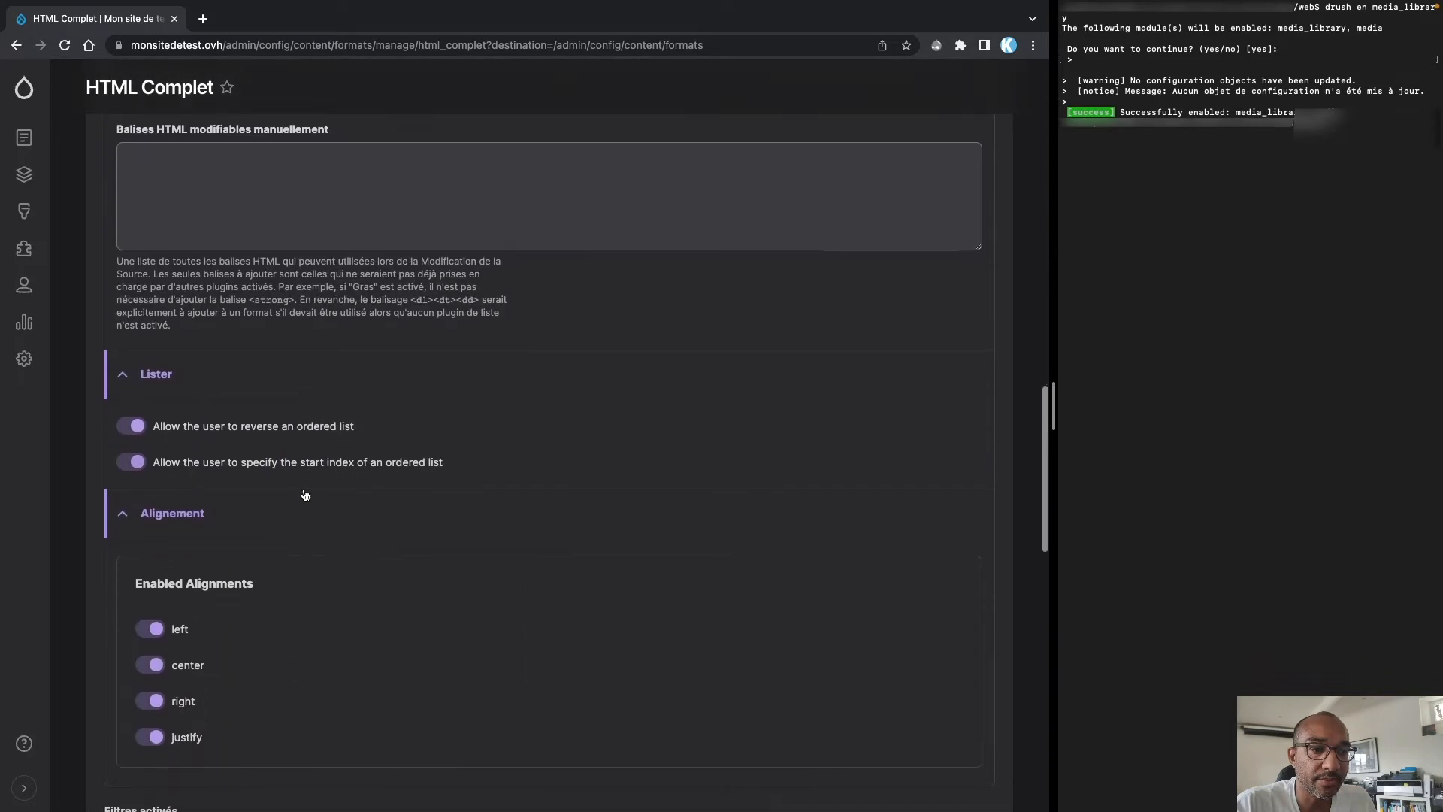
scroll(325, 489, "down", 3)
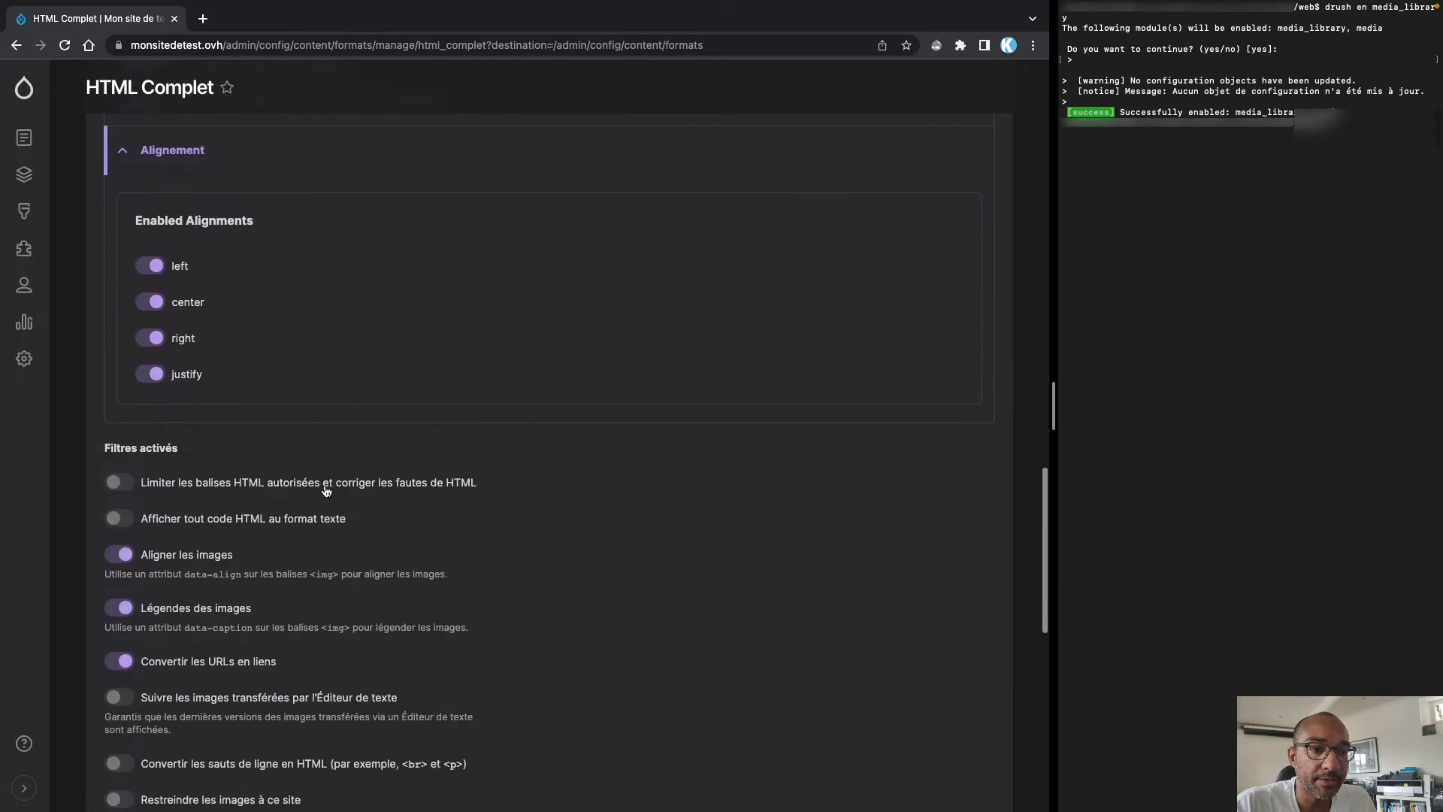
scroll(274, 540, "down", 2)
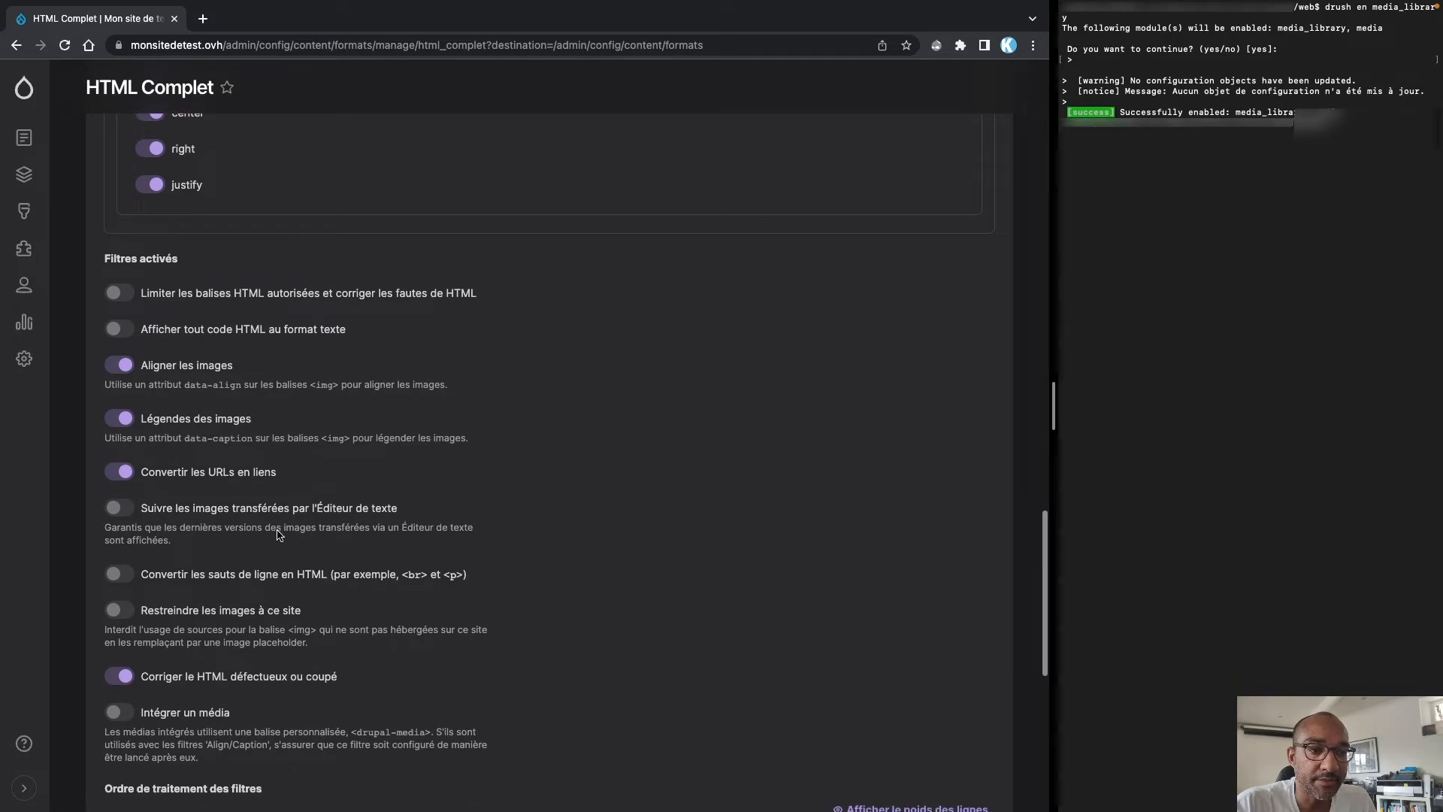
scroll(305, 538, "down", 3)
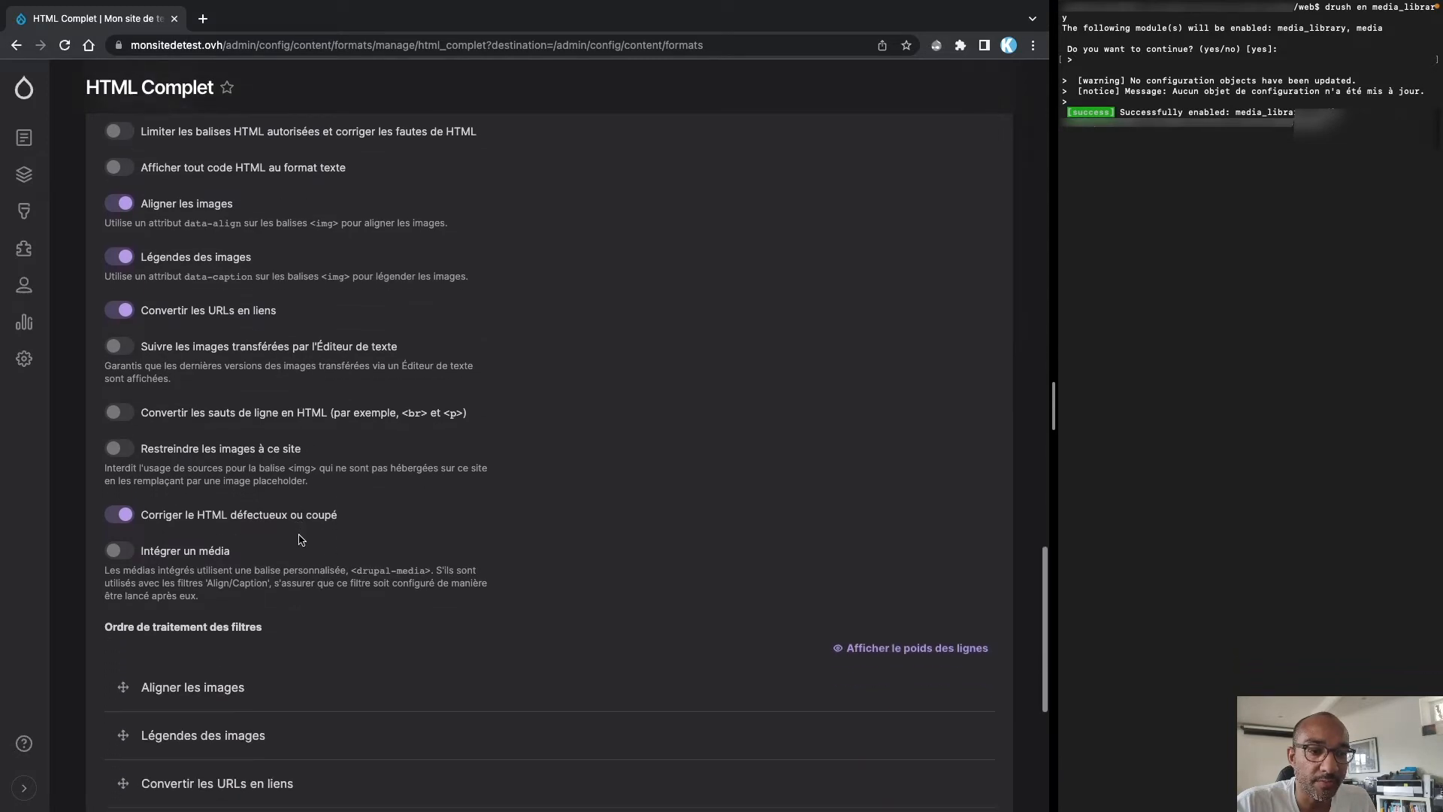
left_click(120, 530)
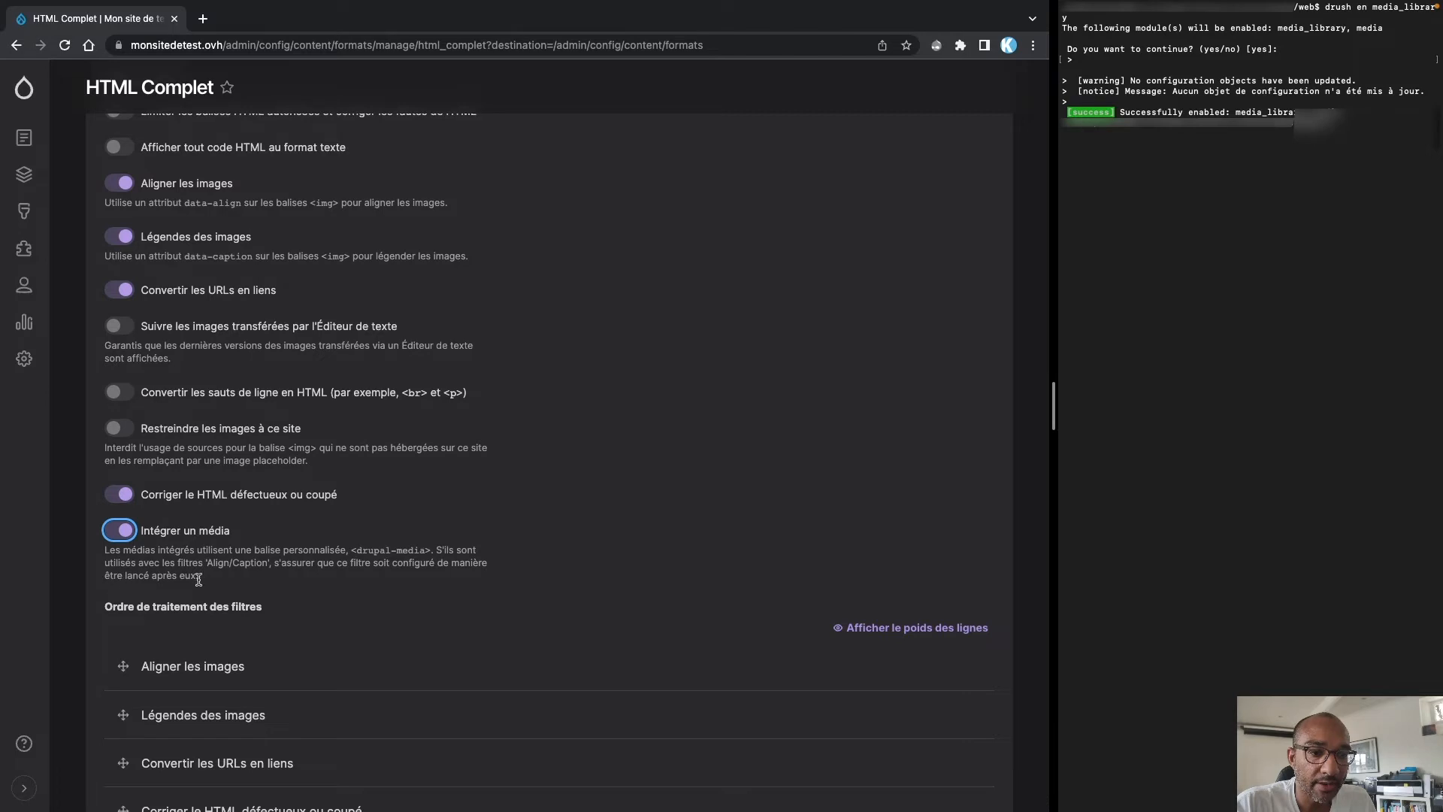
- Review the filters of the HTML Complet format and the Media and alignment settings of its CKEditor 5 plugins
scroll(549, 430, "up", 2)
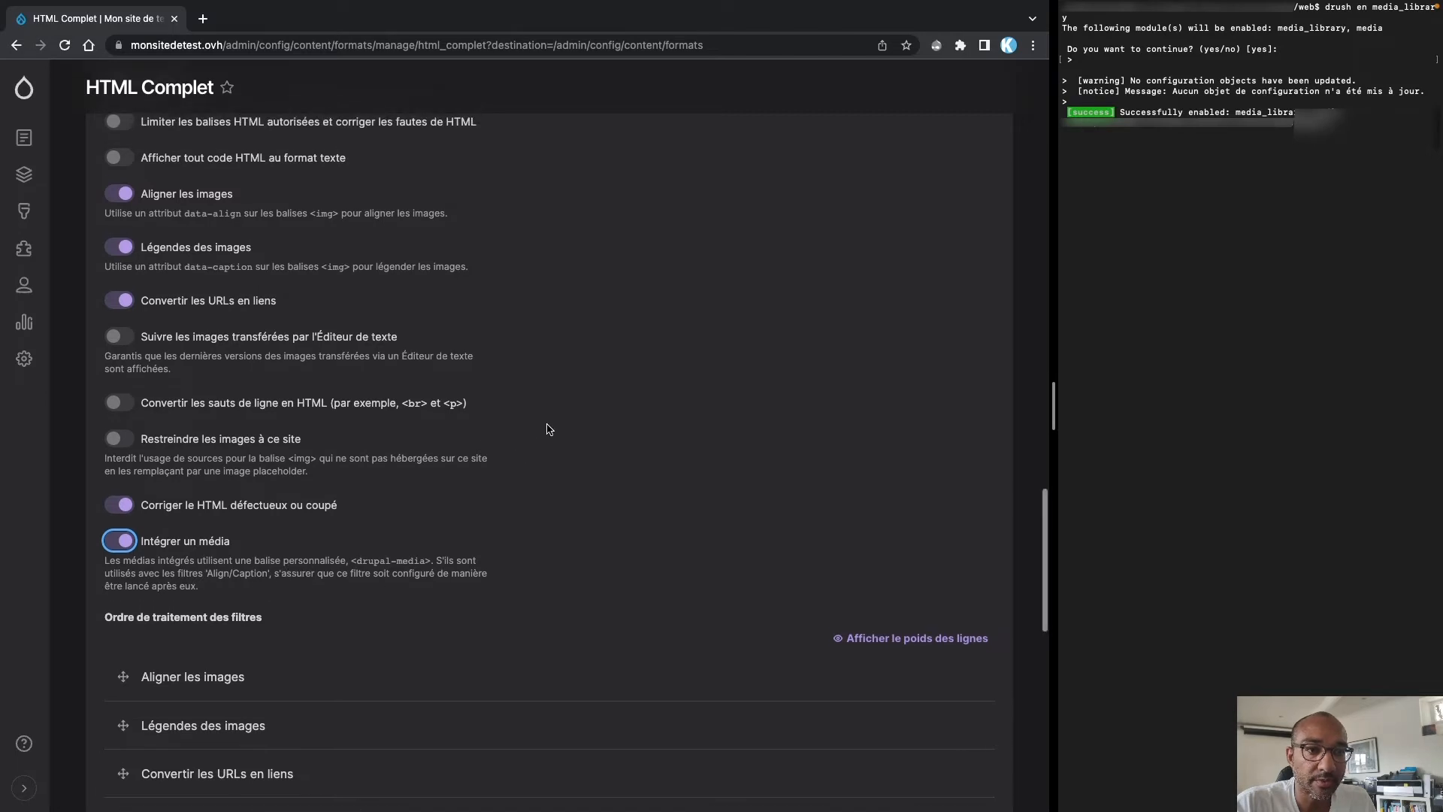
scroll(556, 430, "up", 2)
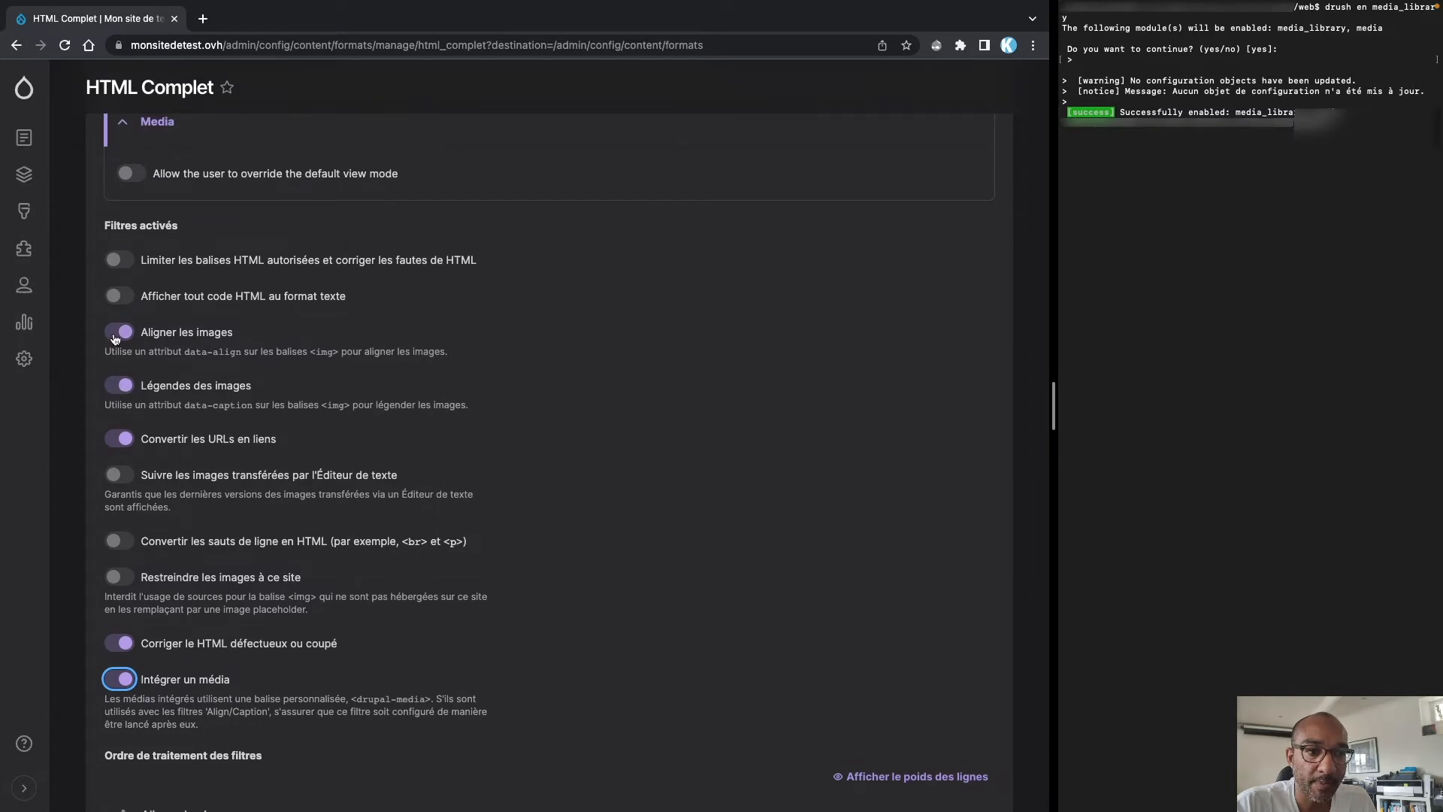
scroll(118, 332, "up", 2)
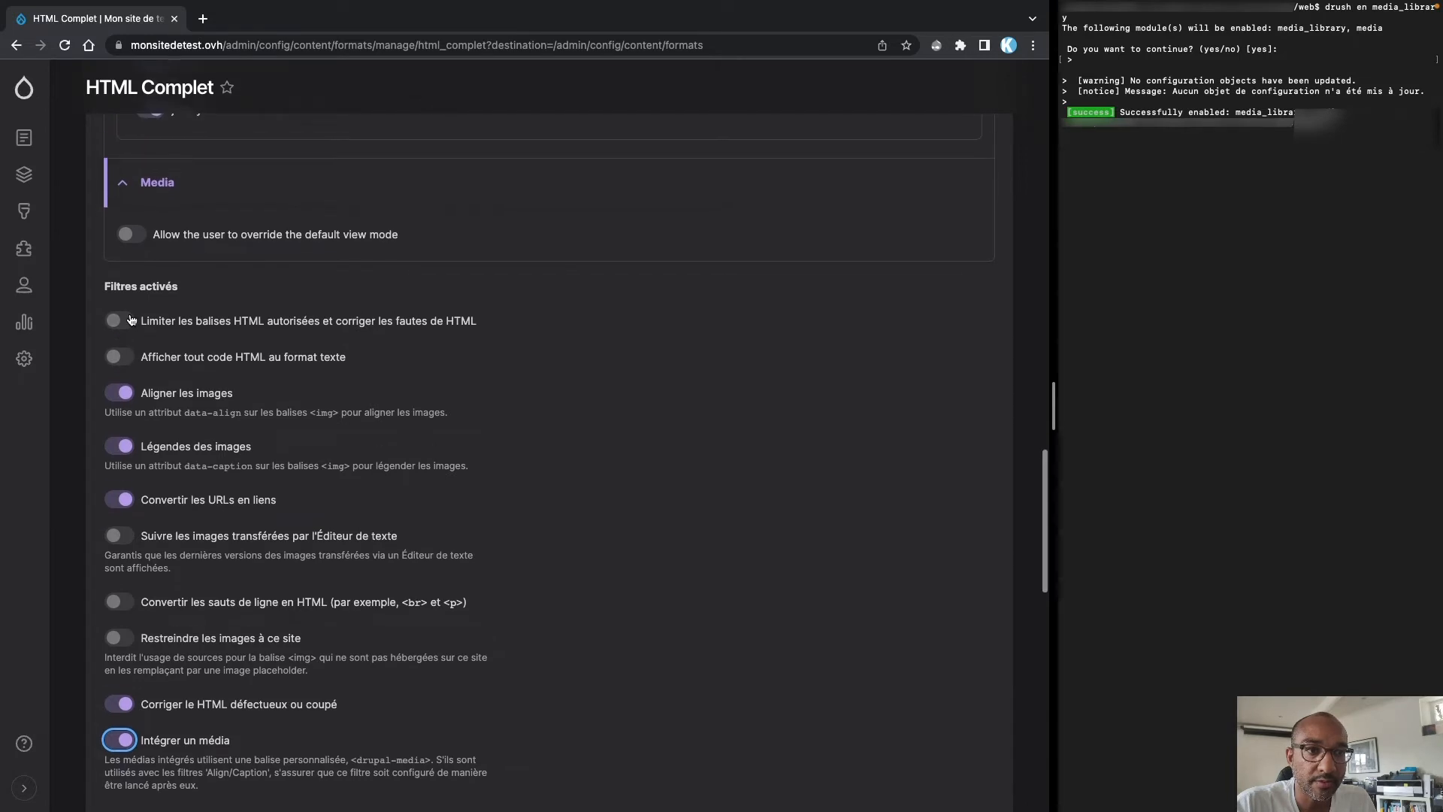
scroll(316, 229, "up", 6)
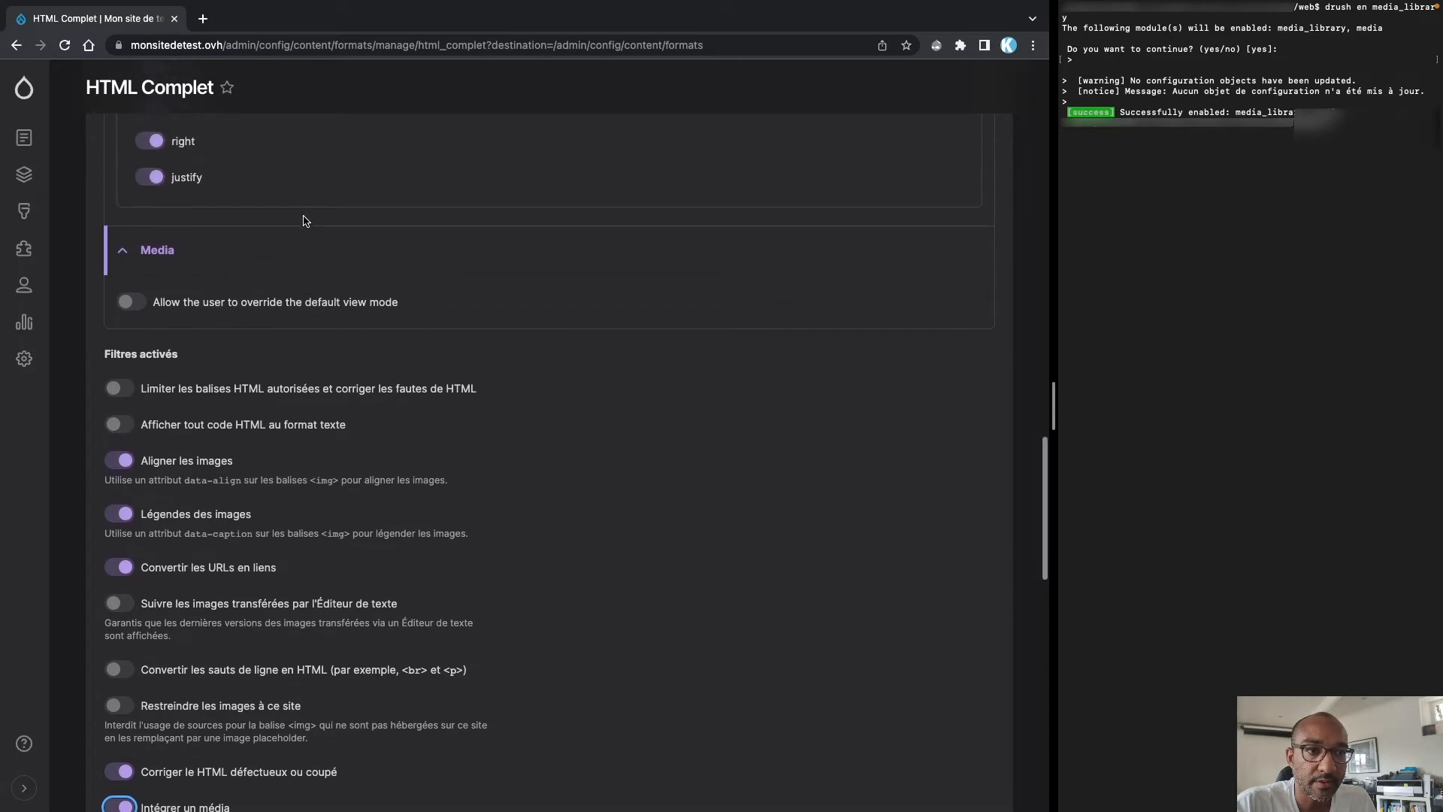
scroll(315, 206, "up", 3)
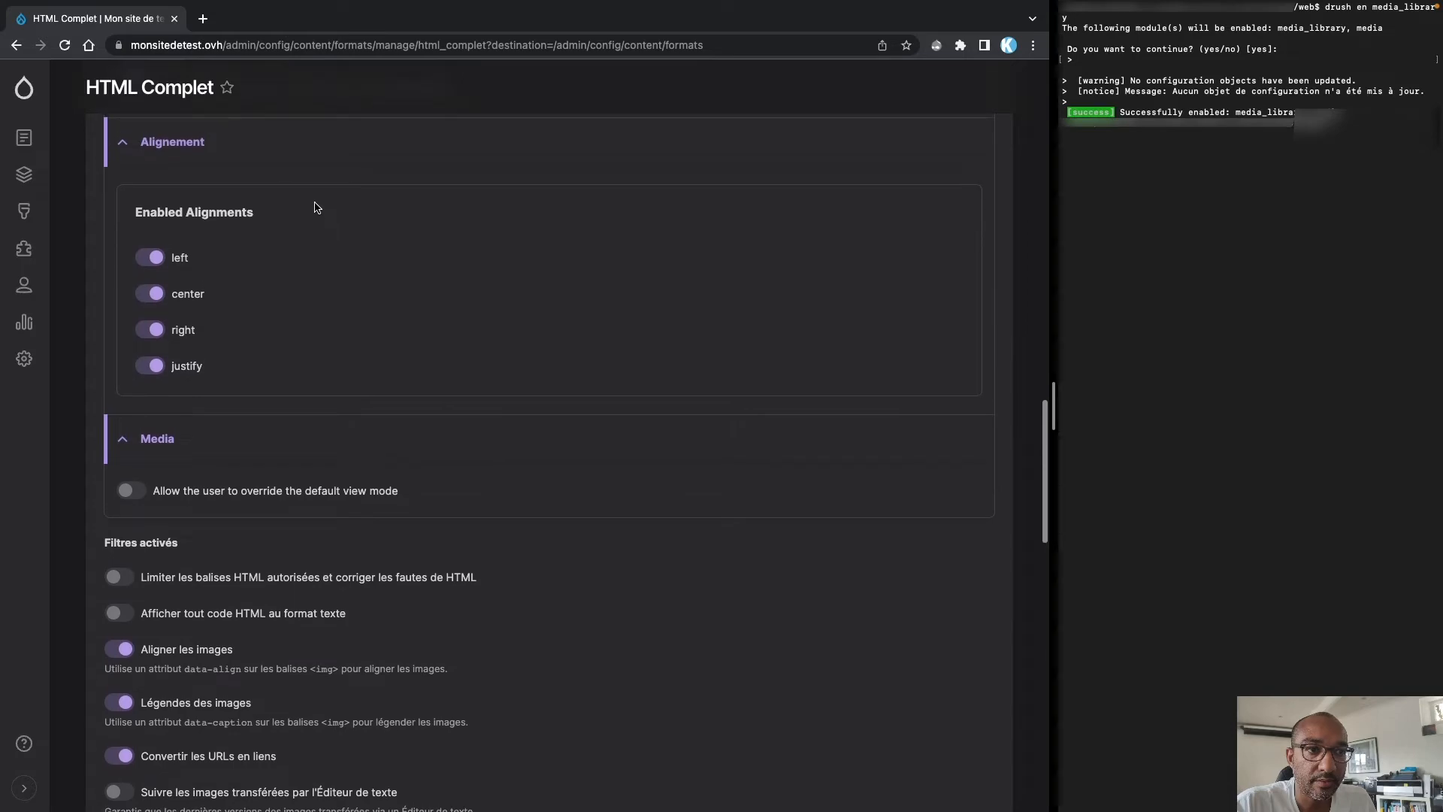
- Allow the Audio, Document, Image, Remote video and Video media types for the "Intégrer un média" filter and save the HTML Complet configuration
scroll(310, 216, "down", 11)
scroll(310, 232, "down", 12)
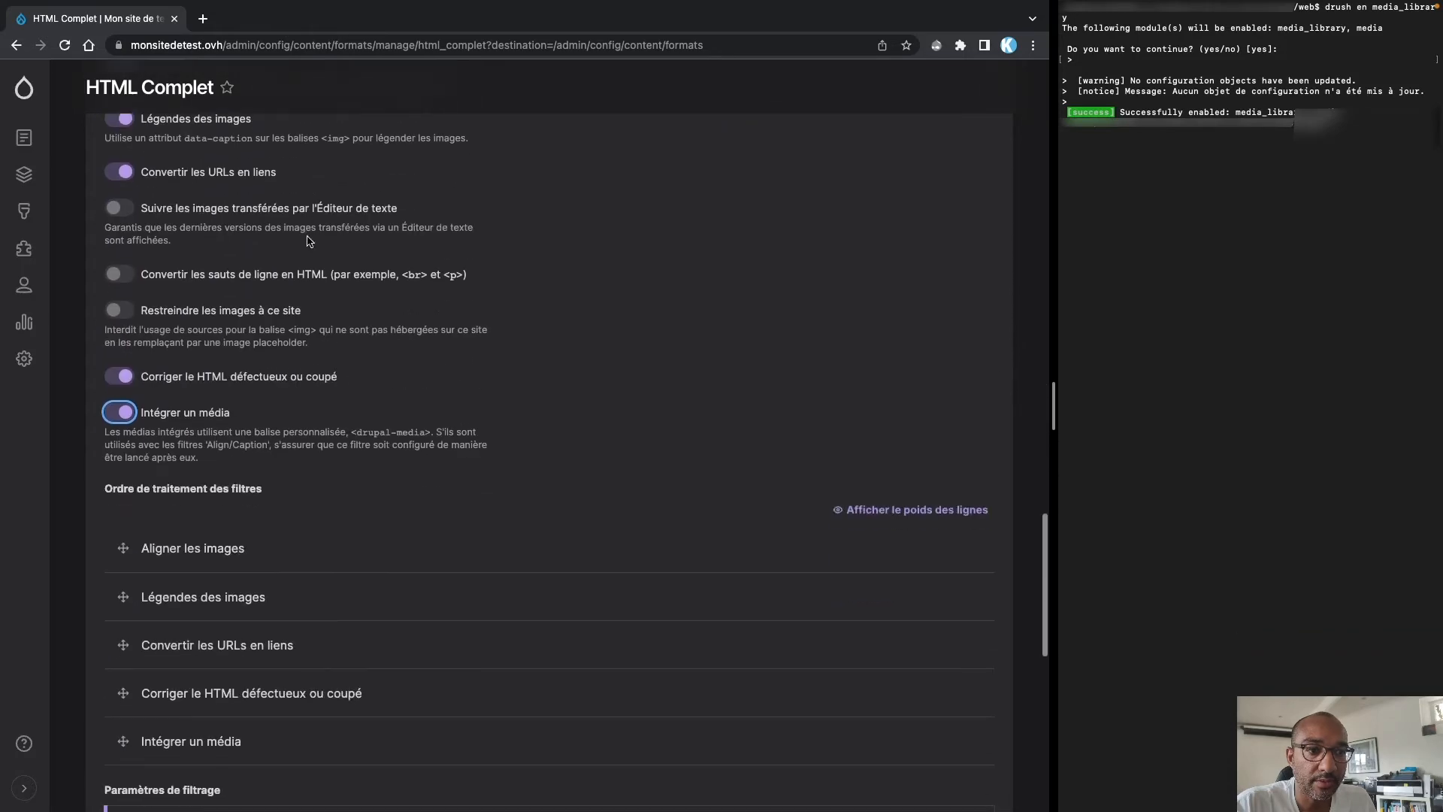
scroll(308, 238, "down", 1)
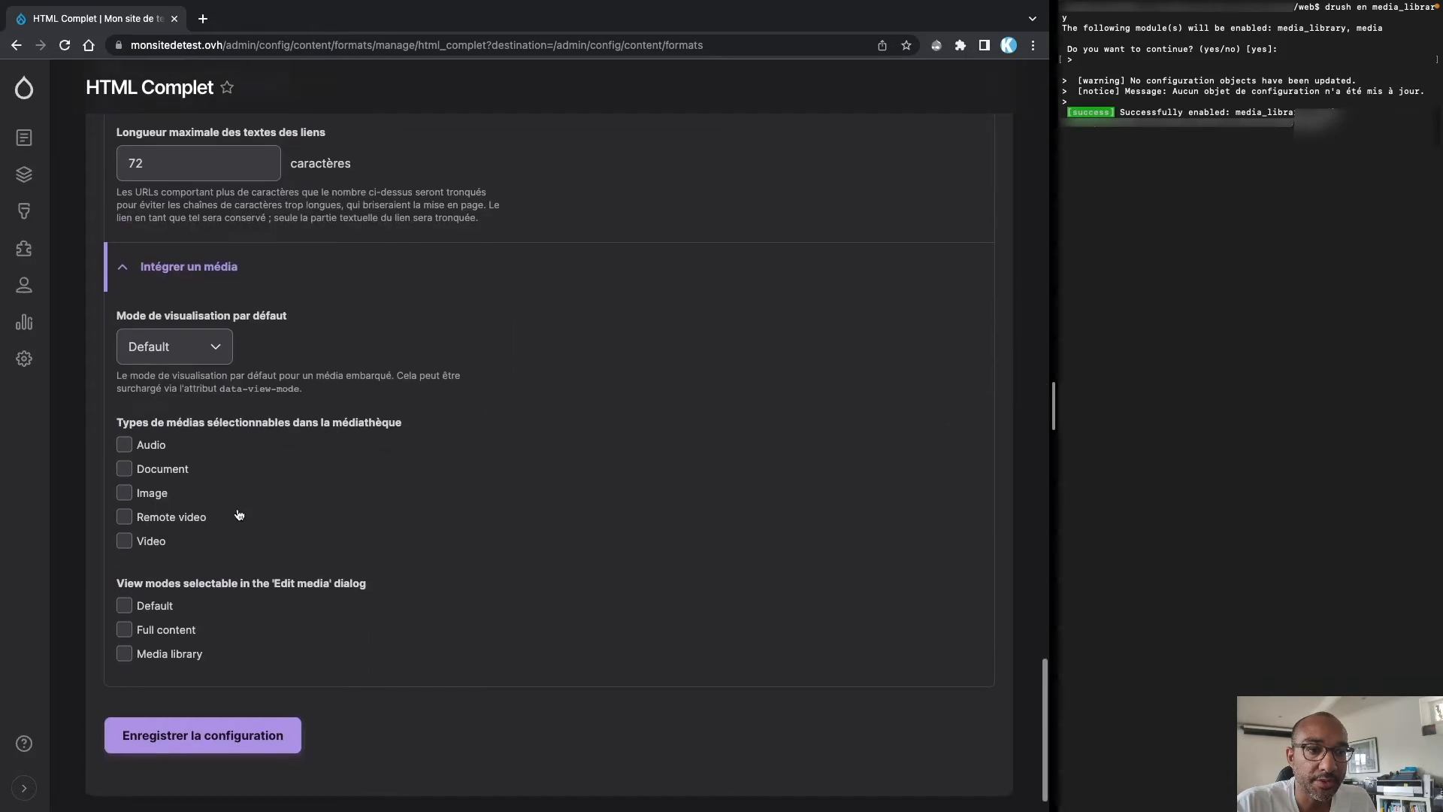
left_click(125, 446)
left_click(124, 470)
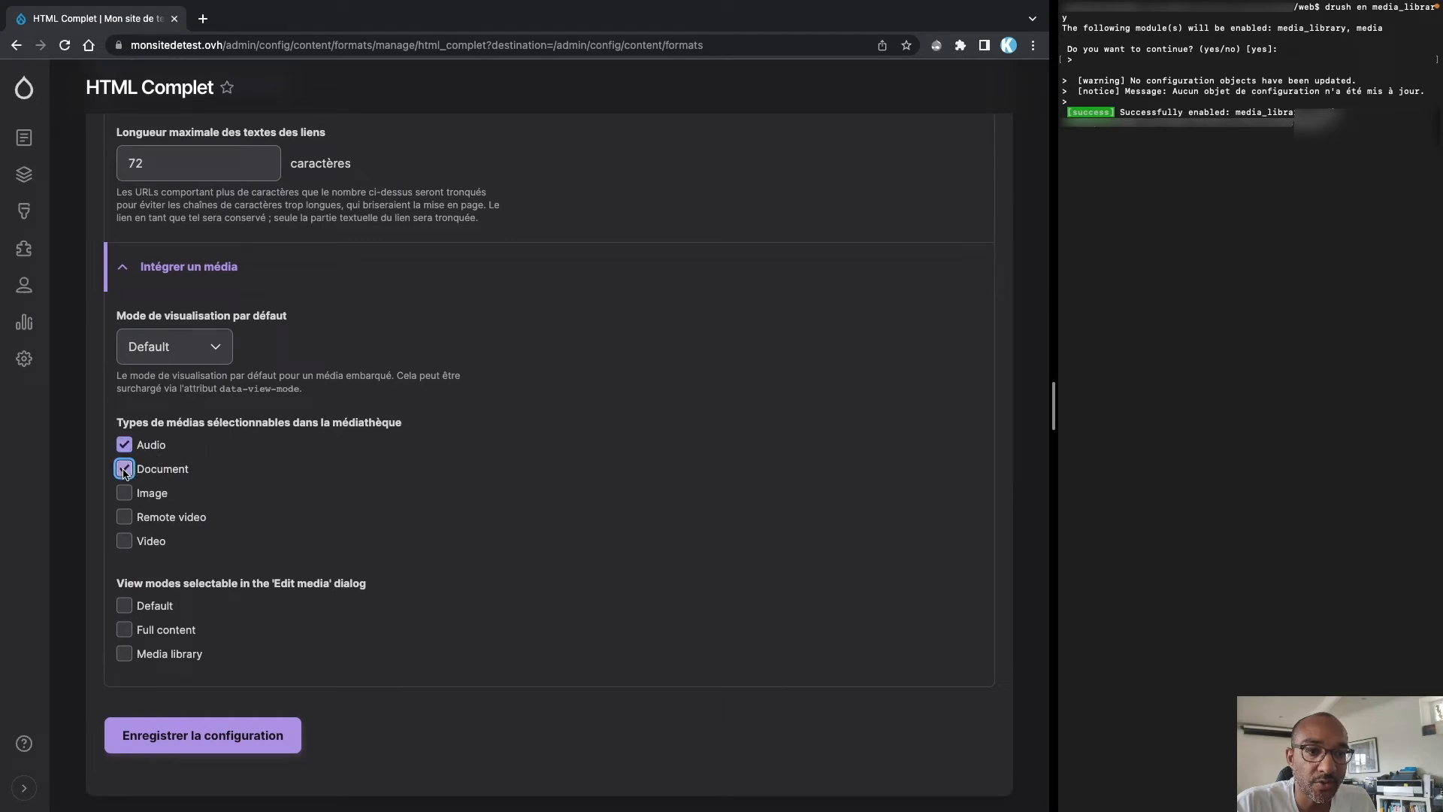
left_click(125, 494)
left_click(124, 518)
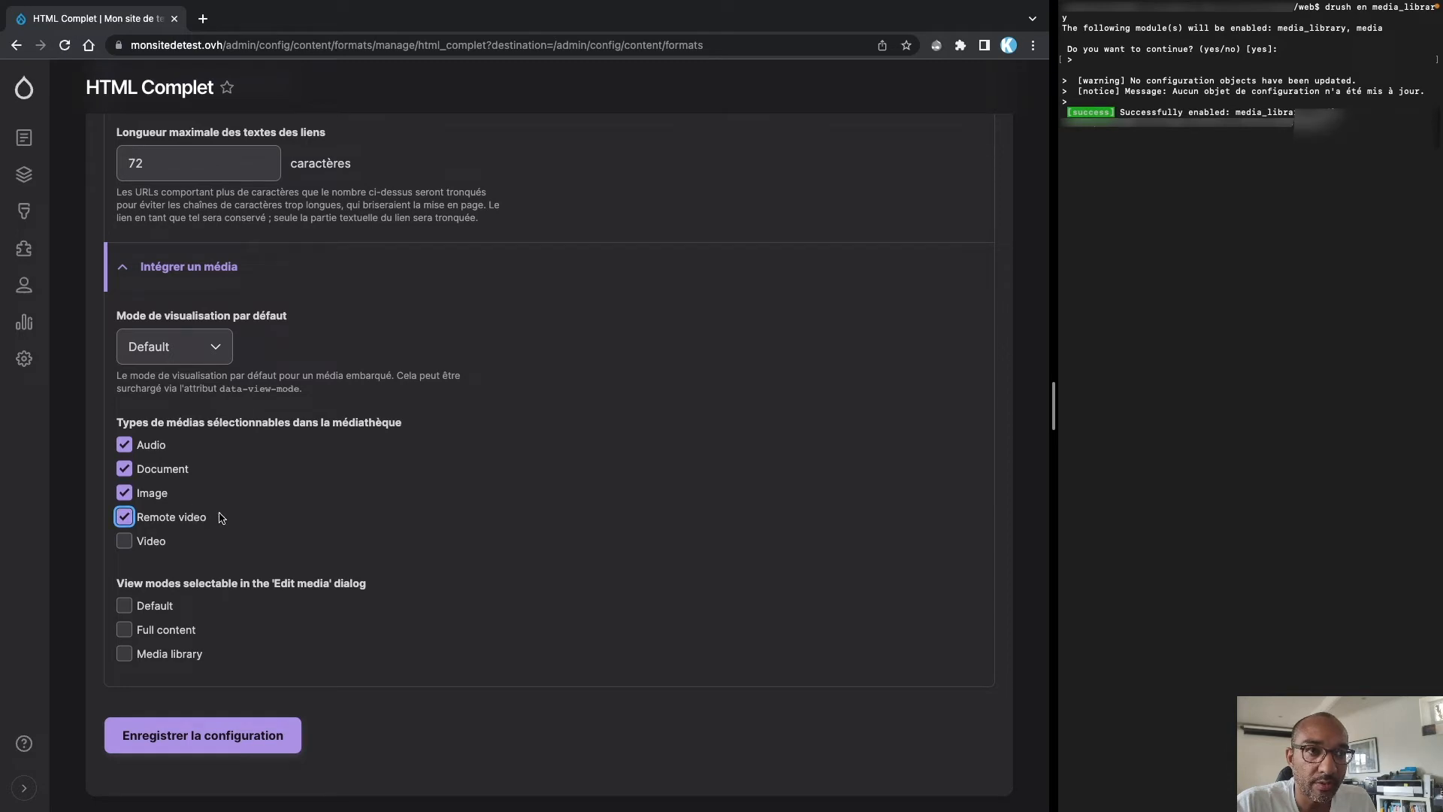
left_click(124, 542)
scroll(530, 585, "down", 1)
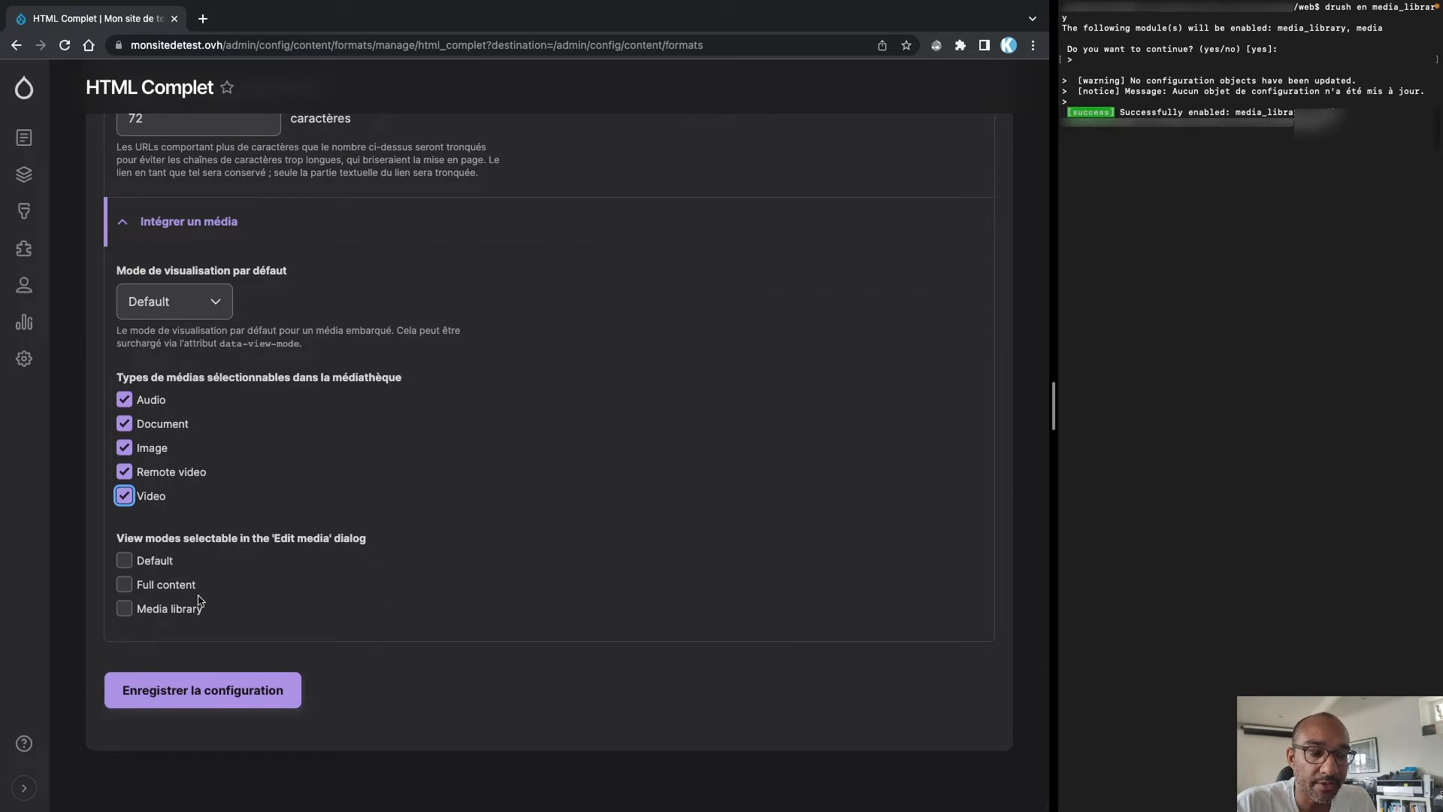
left_click(209, 699)
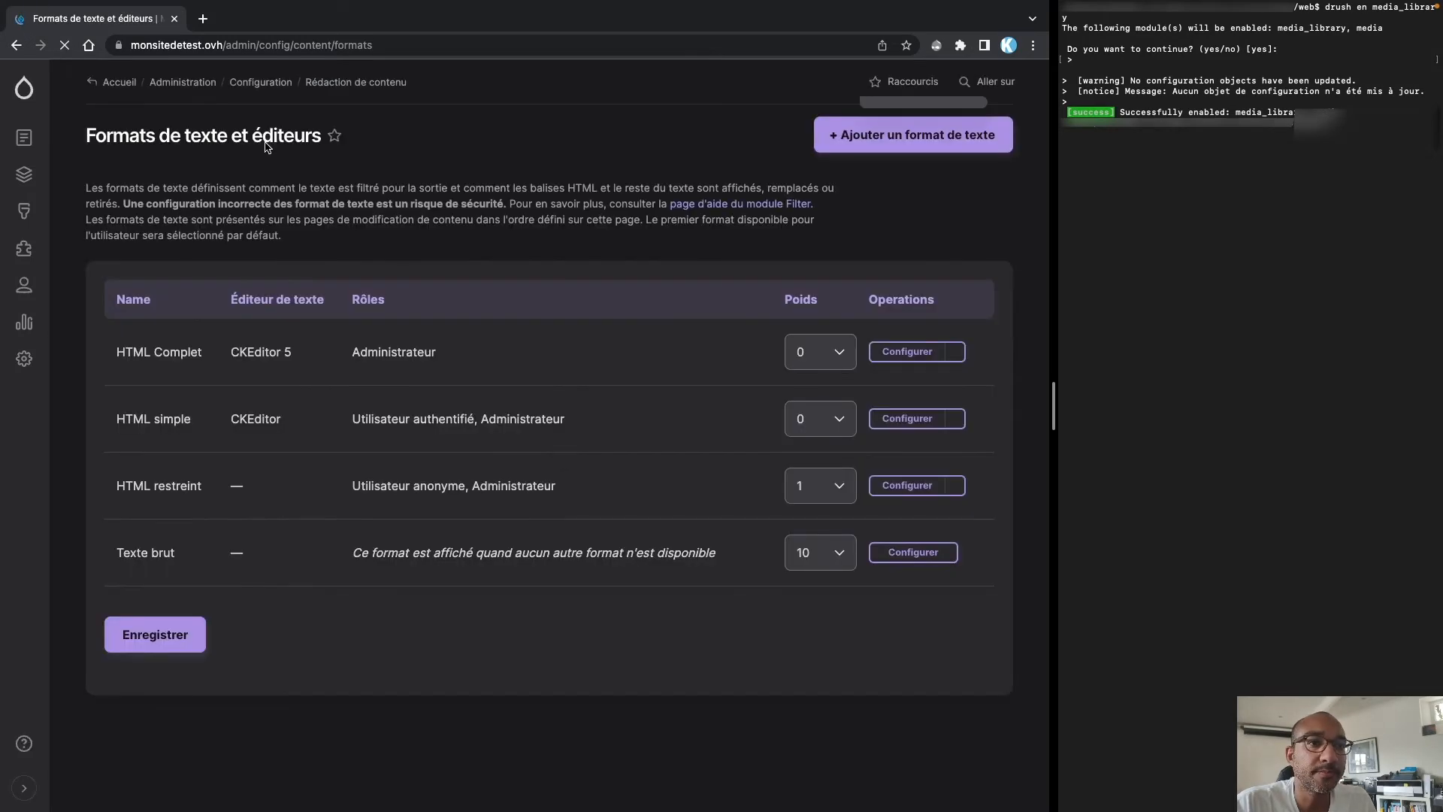
- Open the content item "Page de test" for editing from the site's content list
left_click(24, 141)
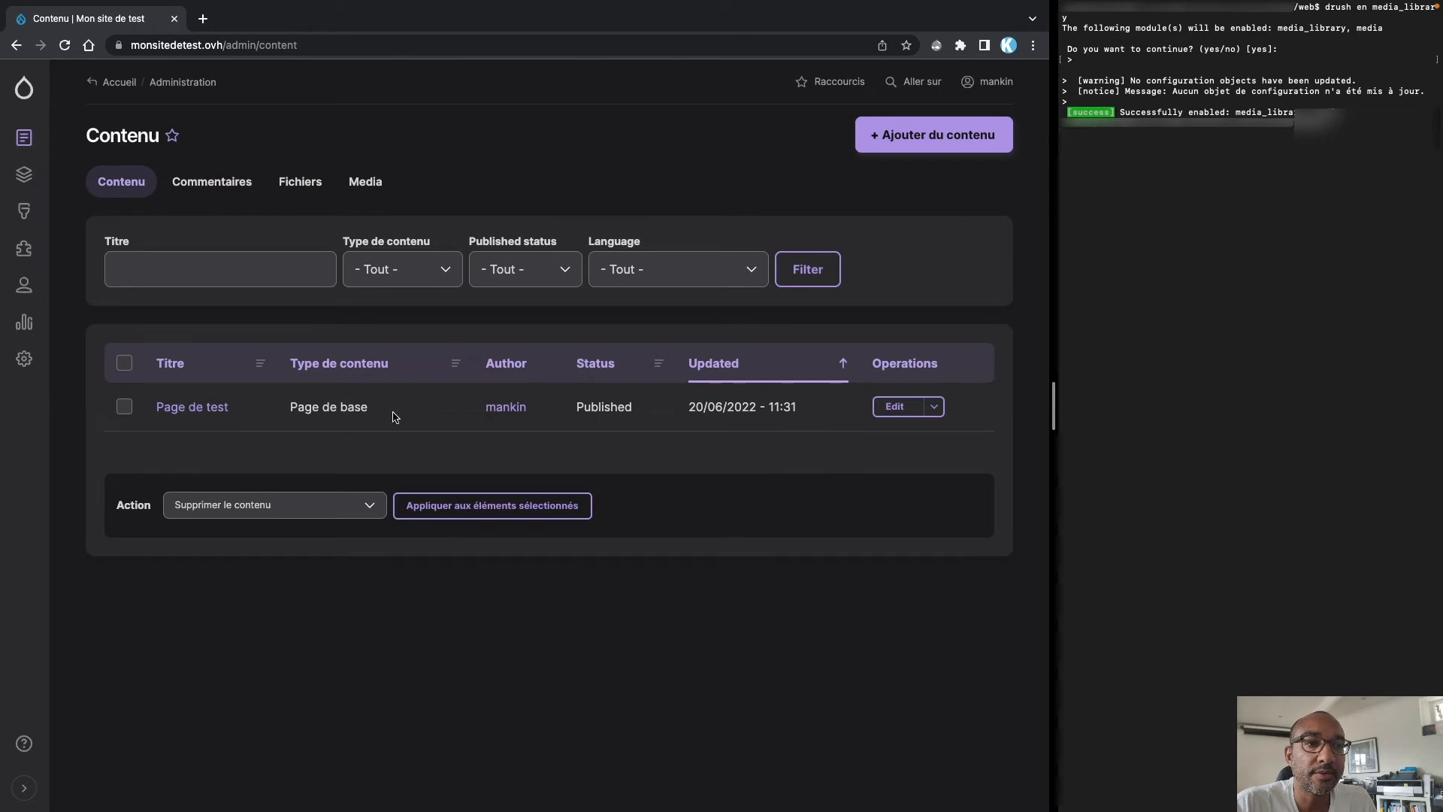
left_click(896, 407)
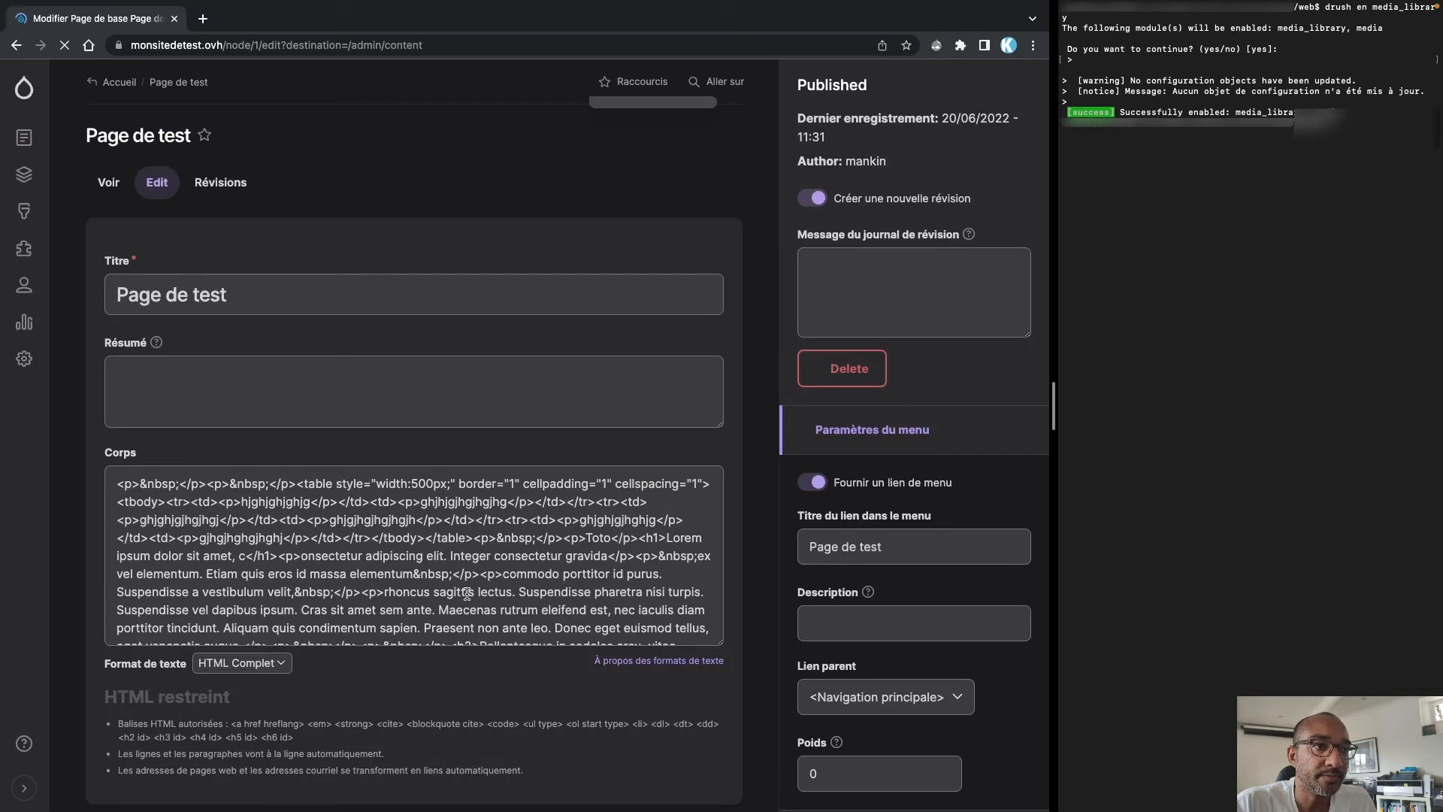
left_click(471, 592)
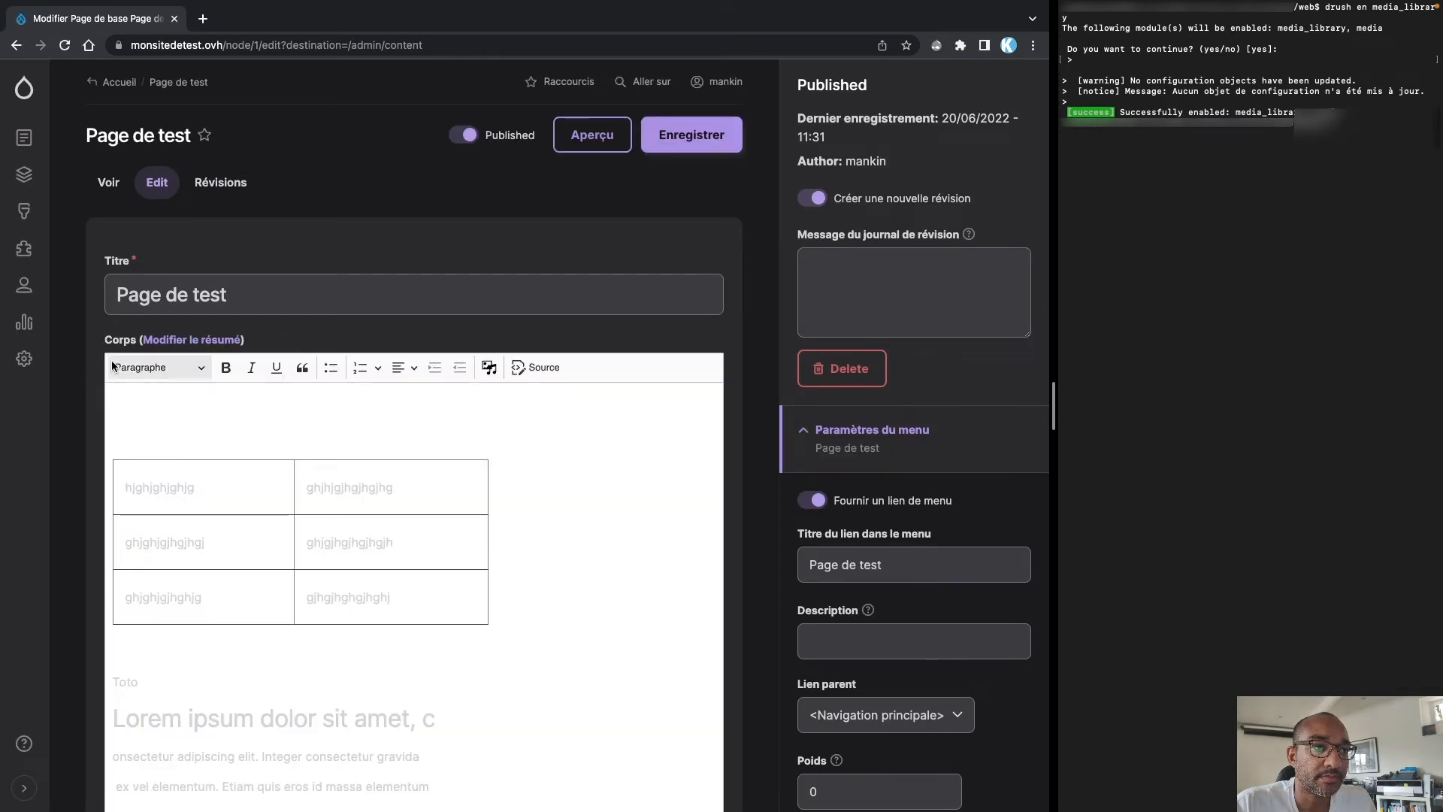
- Start inserting media in the body of the page and upload the image indiana-1027200_640.jpg from Téléchargements
left_click(488, 366)
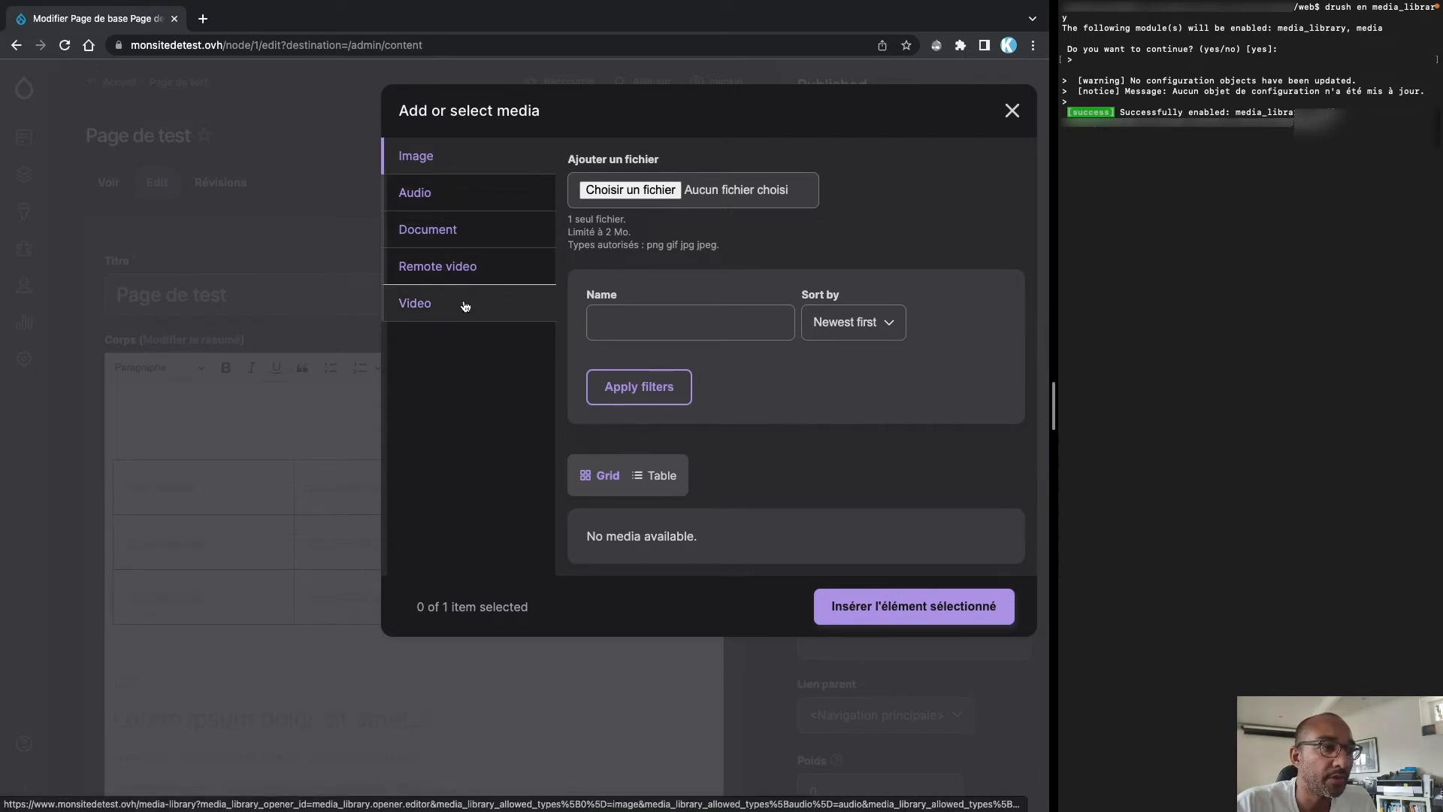
left_click(647, 197)
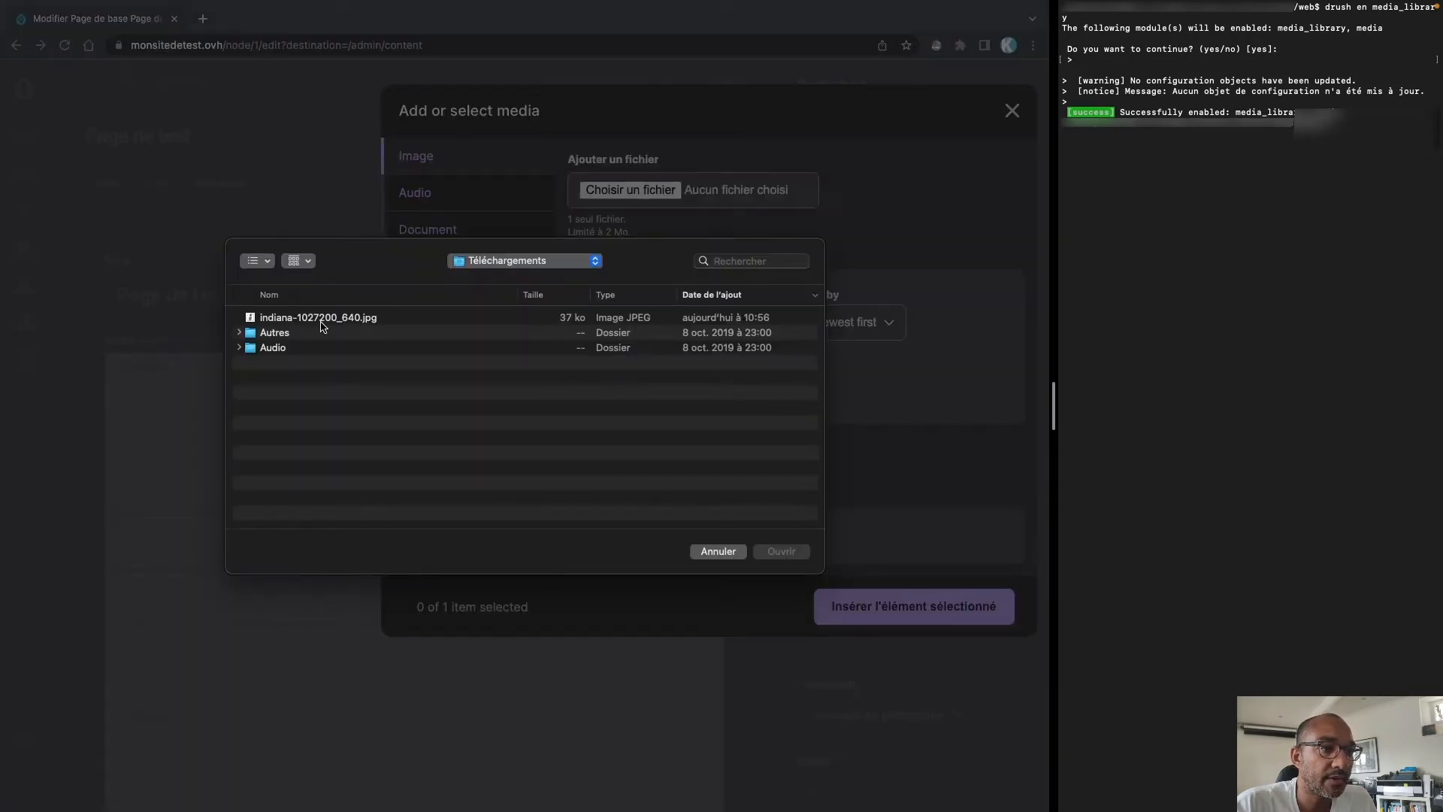
left_click(323, 318)
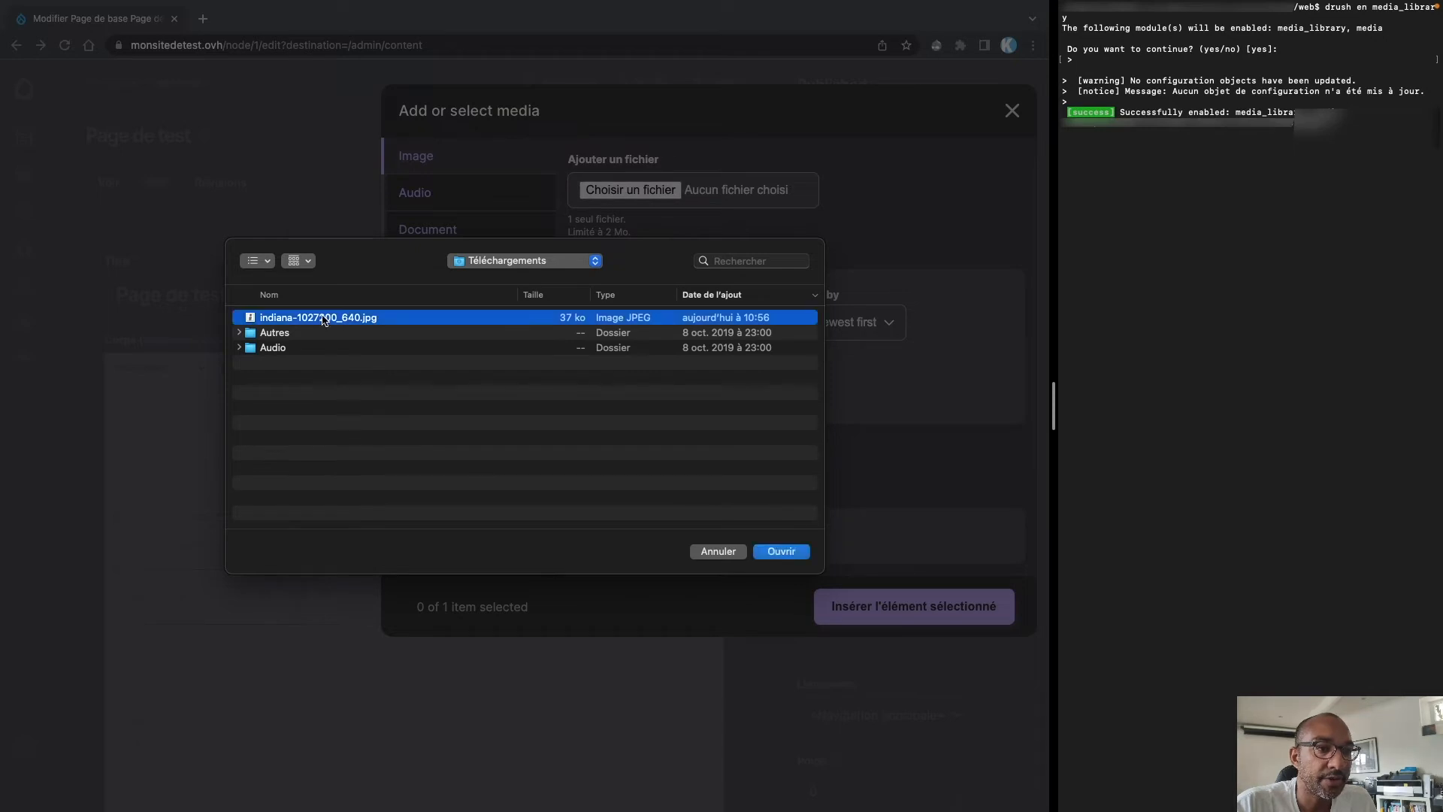
left_click(781, 553)
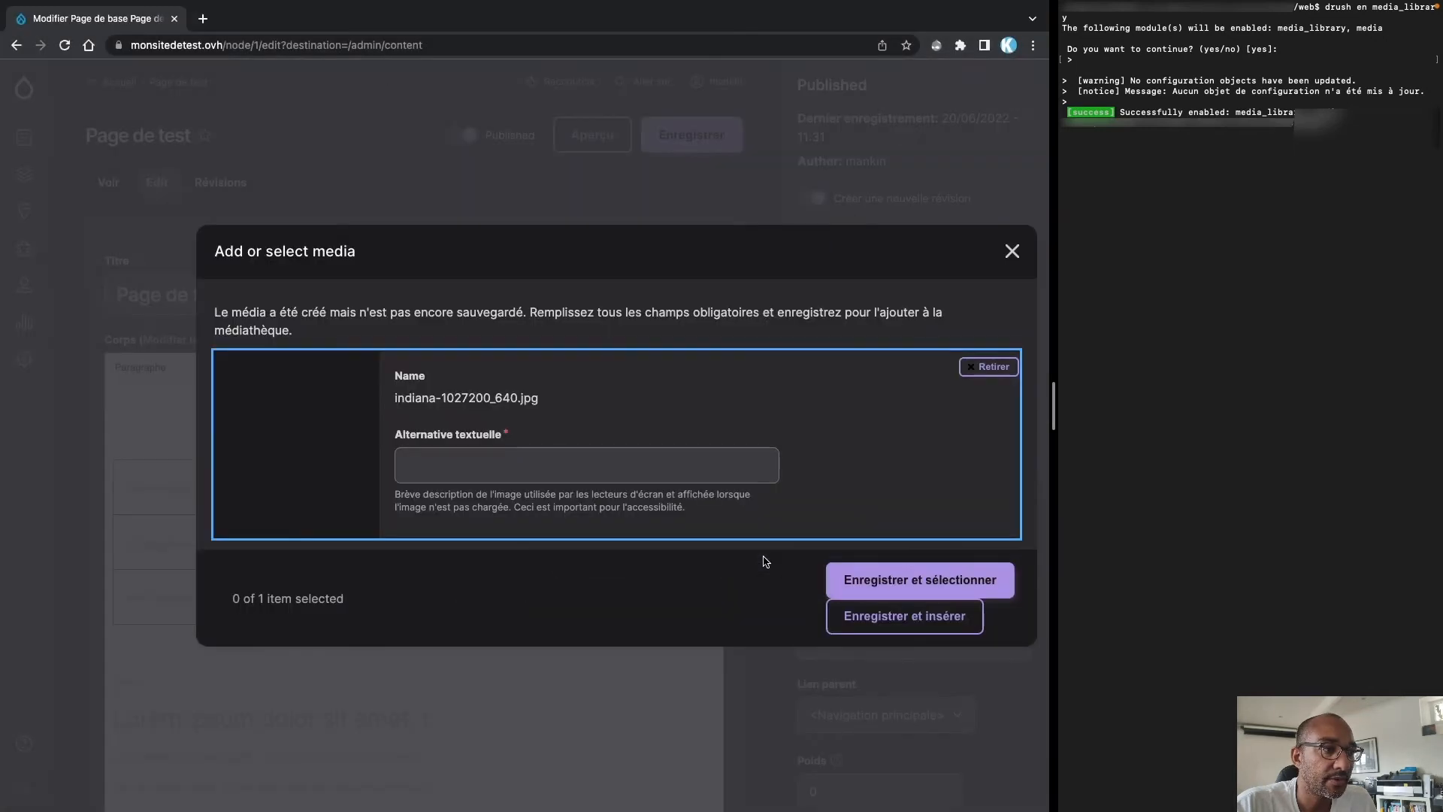
- Give the uploaded image the alternative text "Indiana Jones", save it to the media library and insert it into the body
left_click(428, 463)
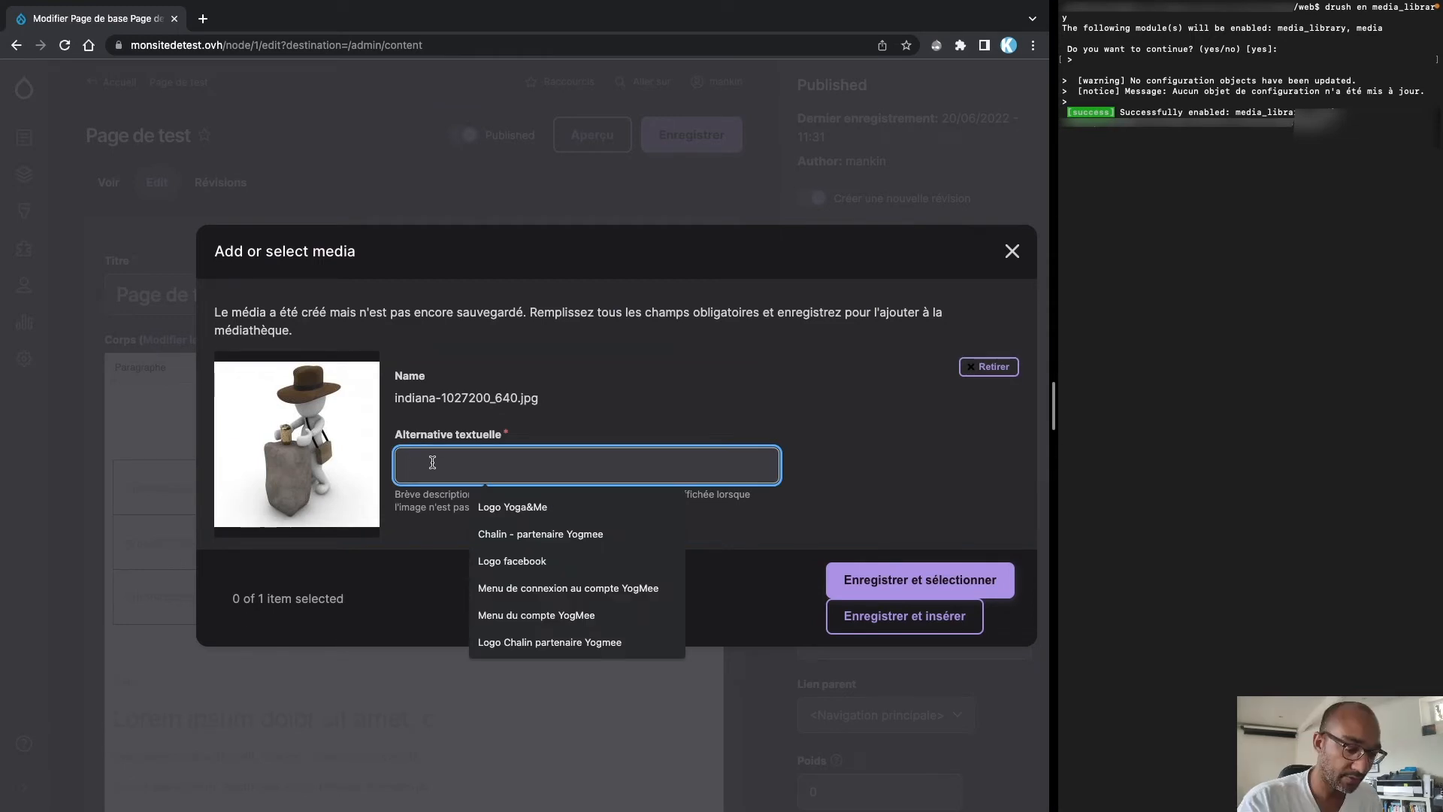
type("Indin")
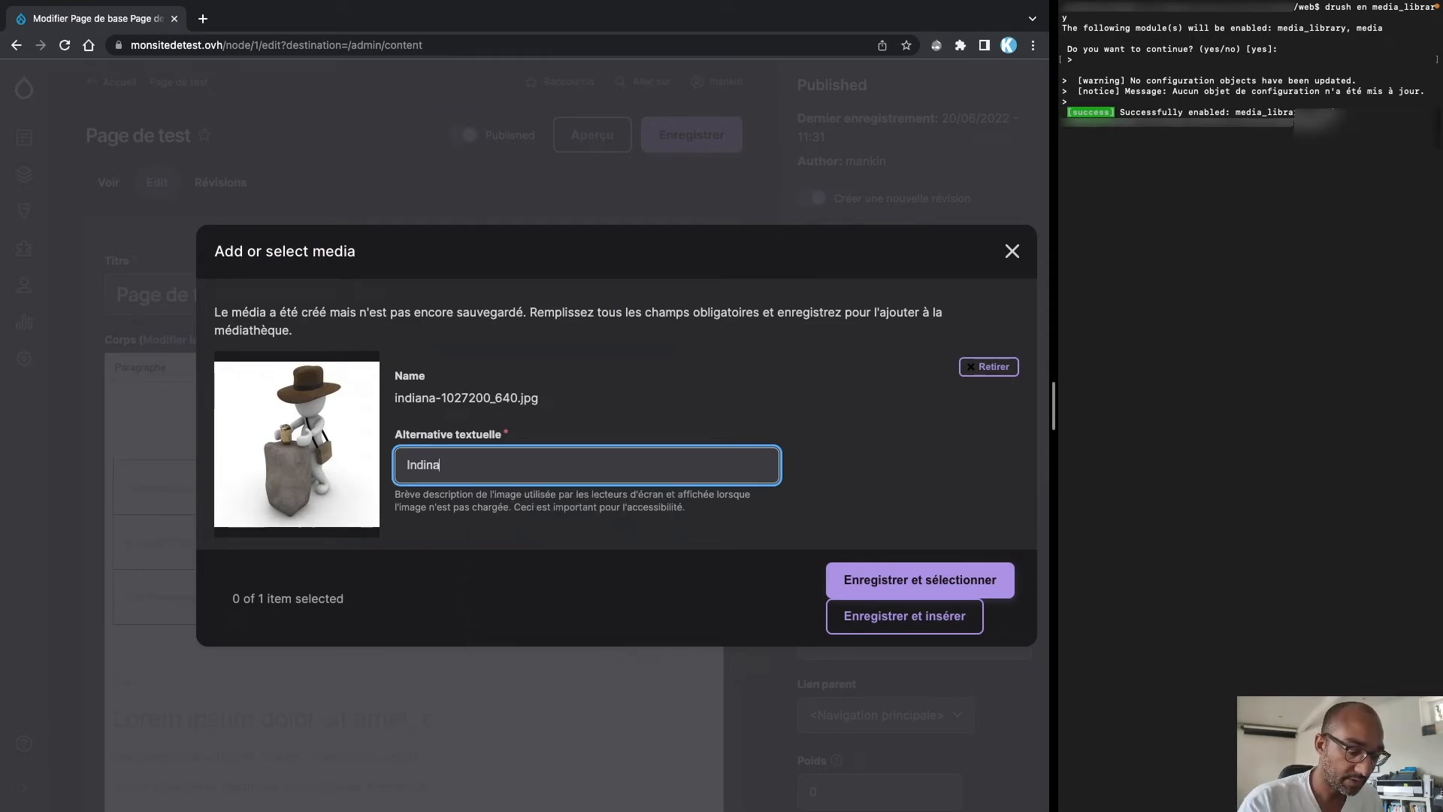
key("BackSpace")
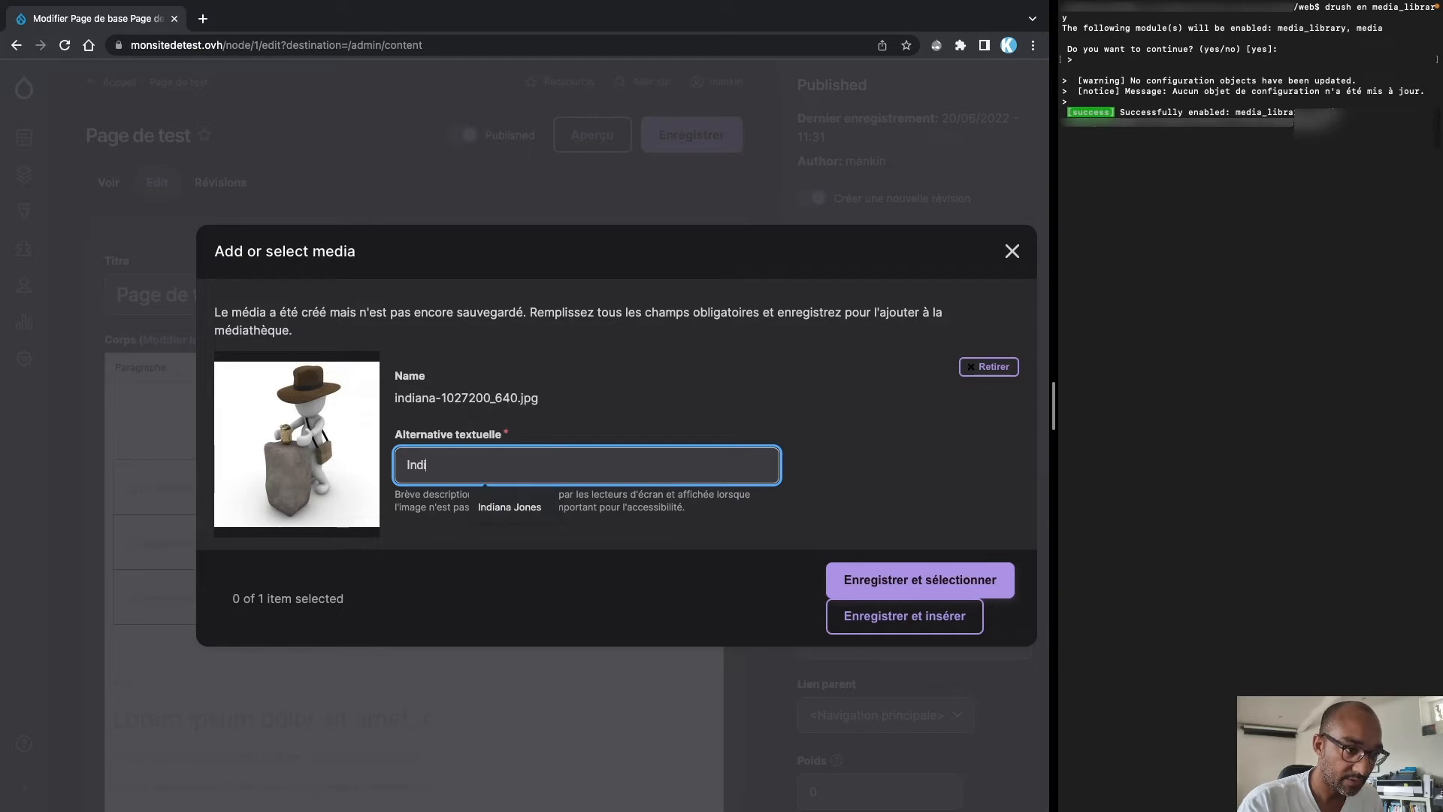
type("ana ")
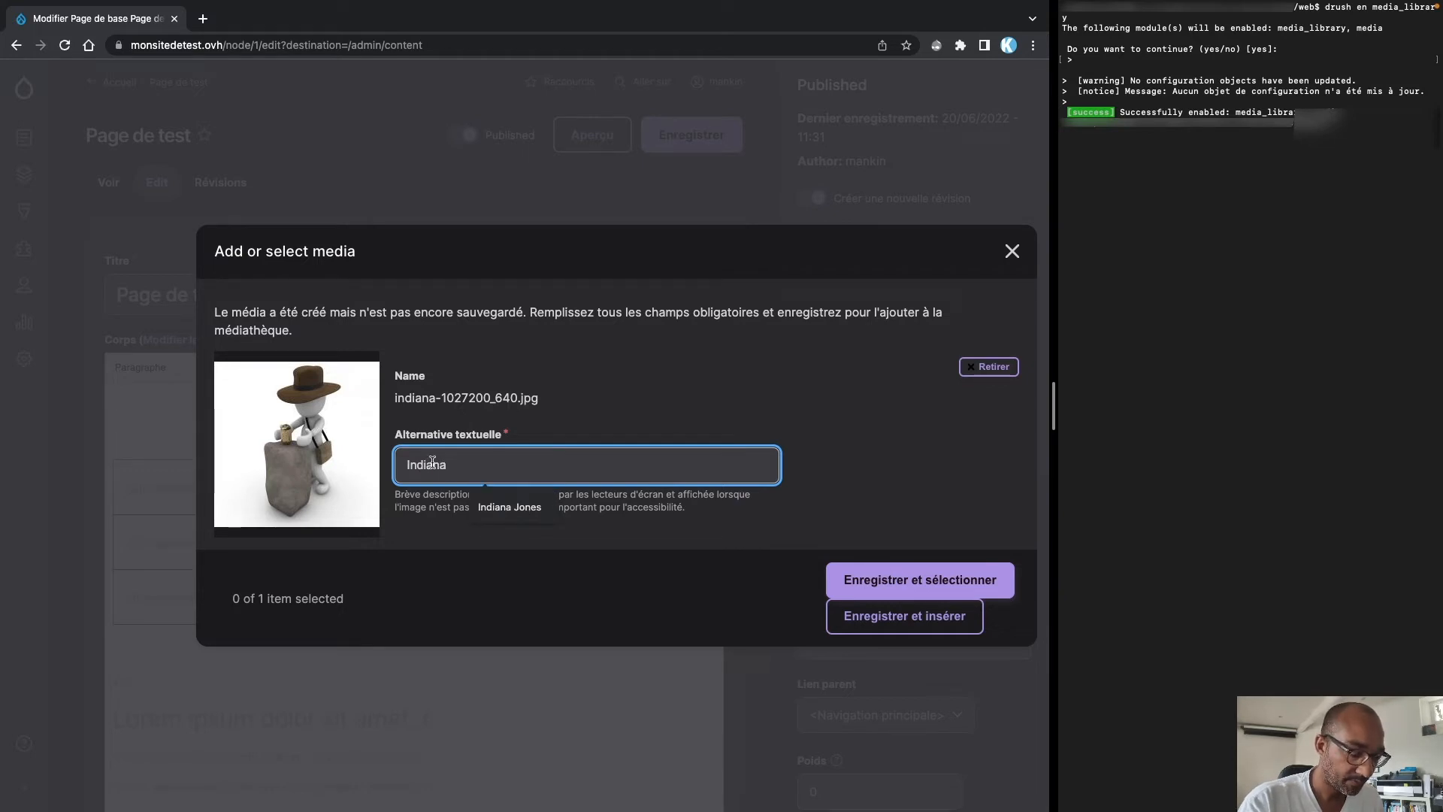
type("Jones")
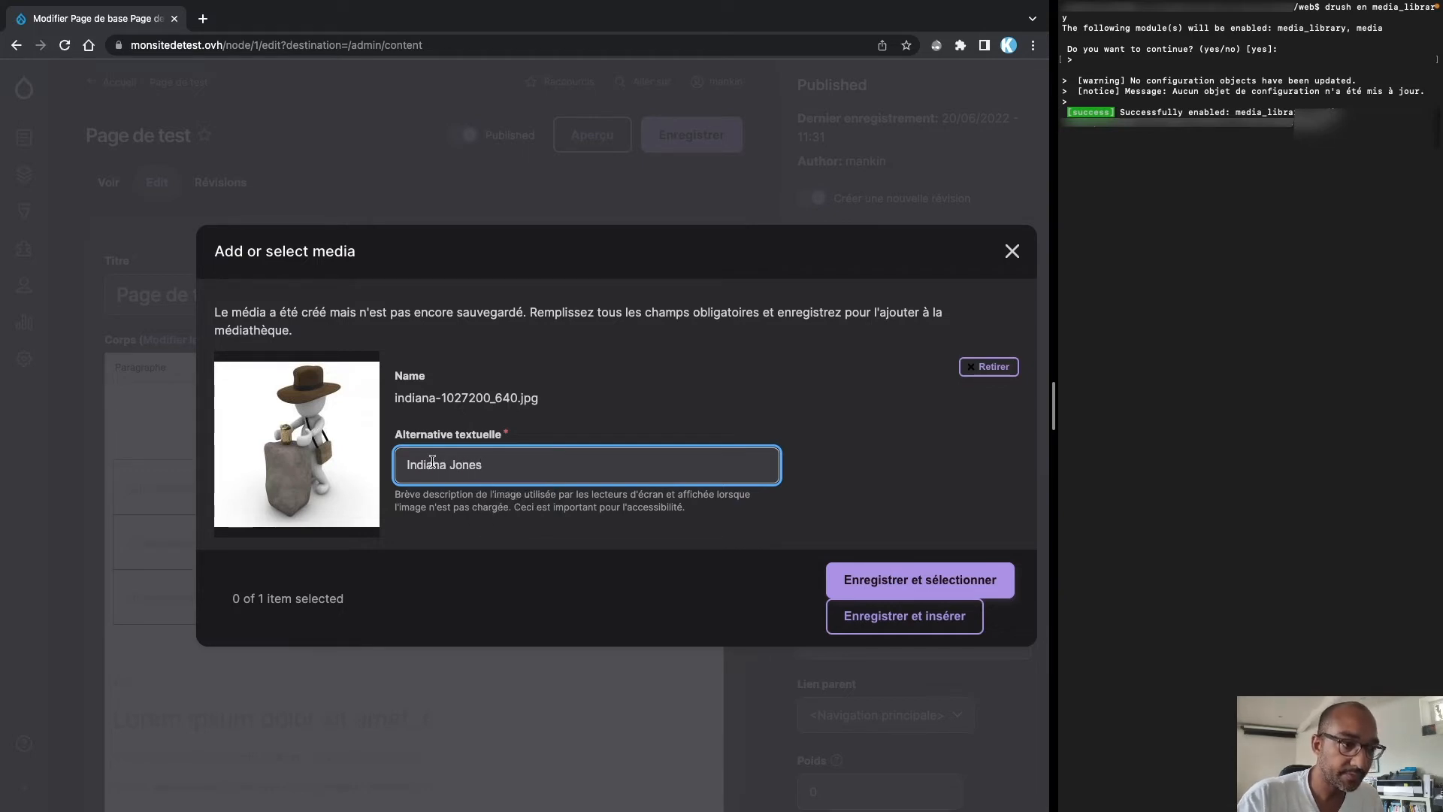
left_click(932, 583)
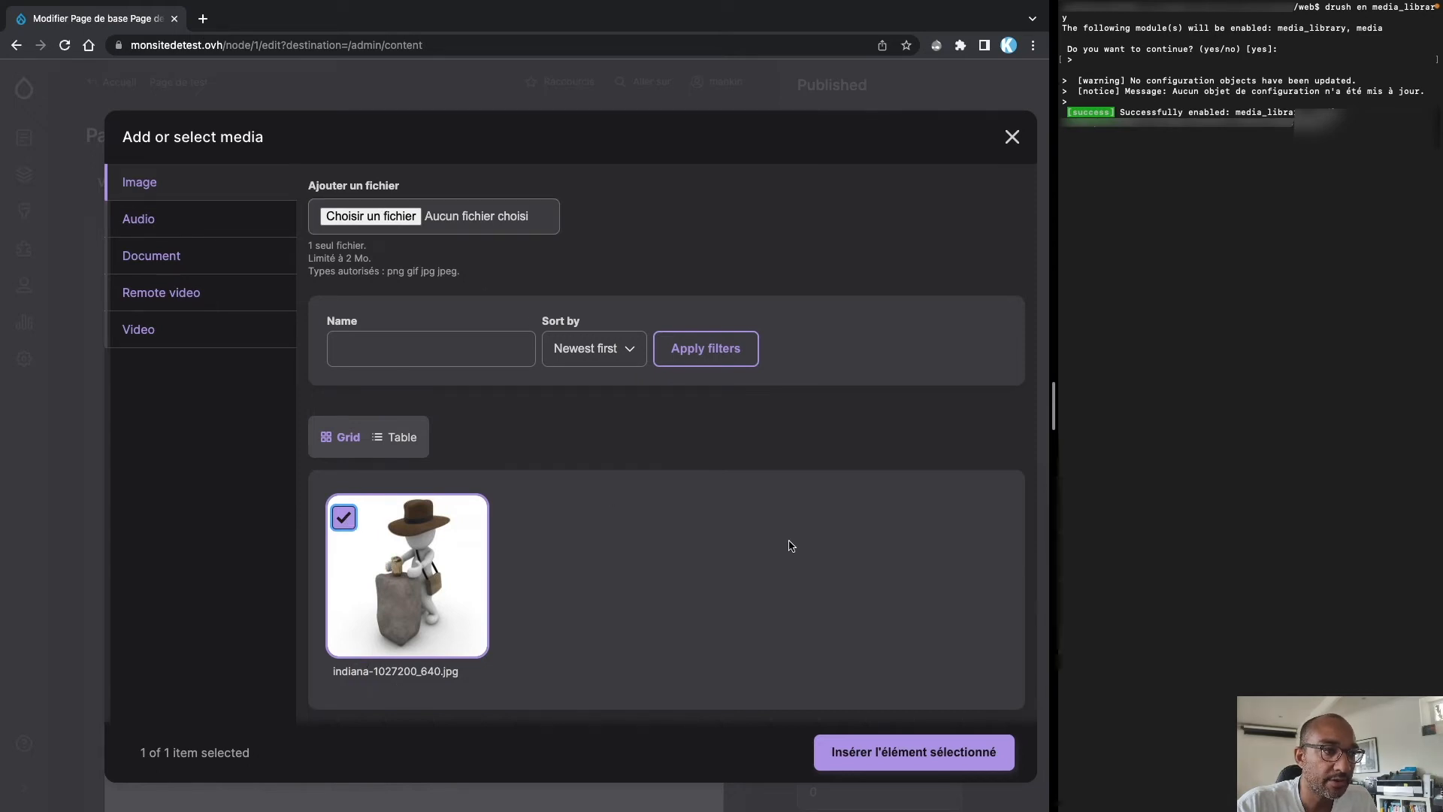
left_click(904, 753)
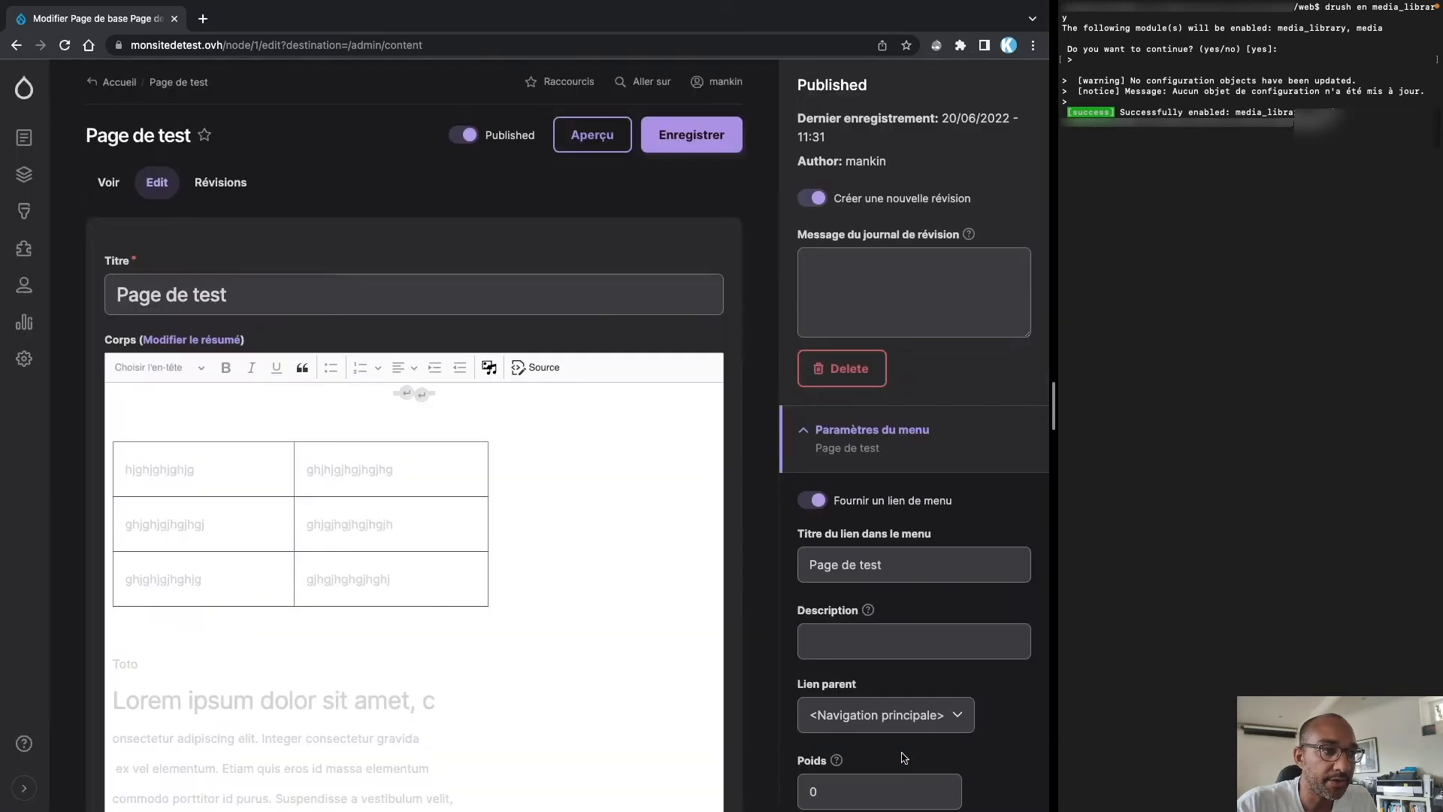
- Add the caption "Indiana Jones" to the inserted image, correct its spelling, and turn the caption off again
left_click(415, 524)
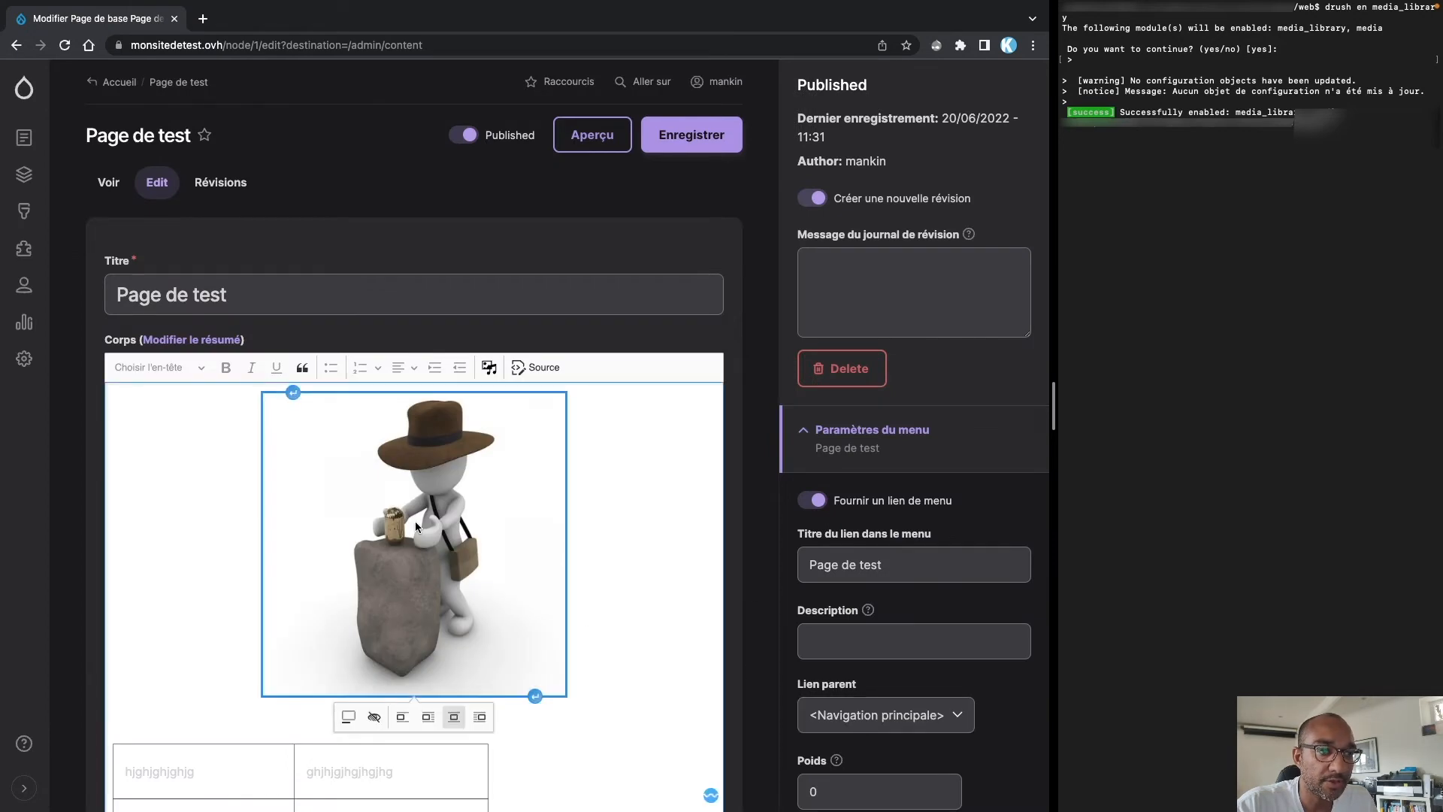
left_click(348, 718)
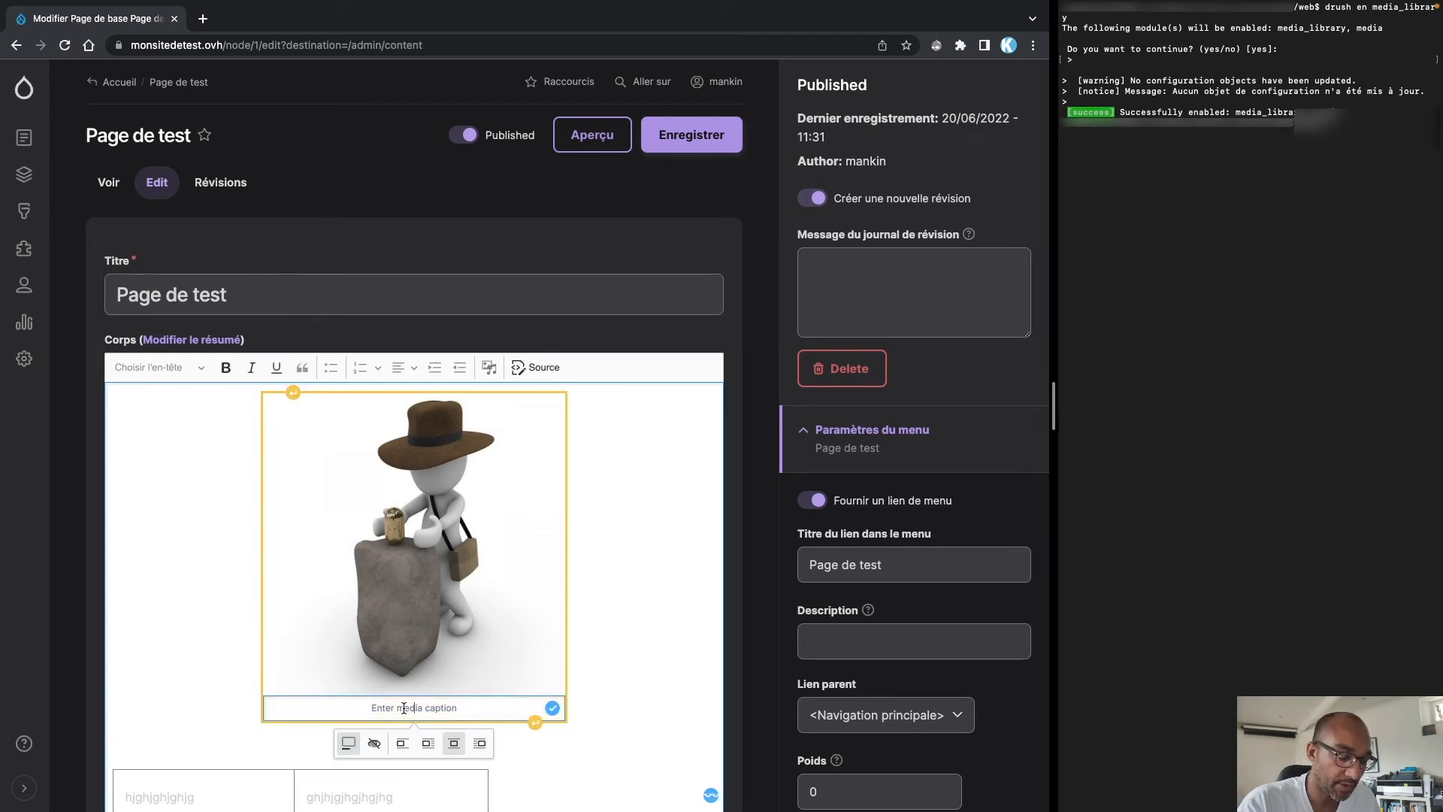
type("Indaina")
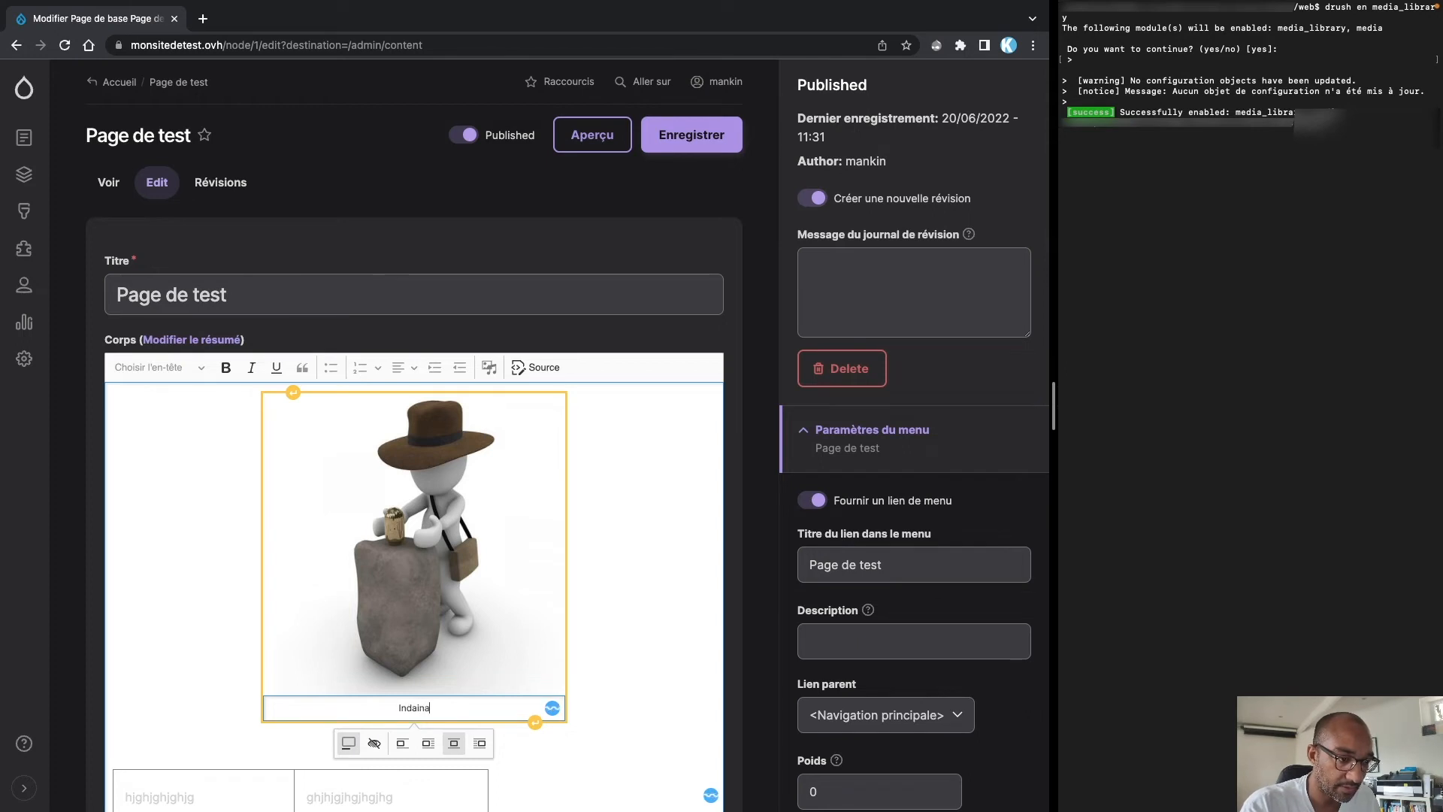
key("BackSpace")
key("BackSpace")
key("BackSpace")
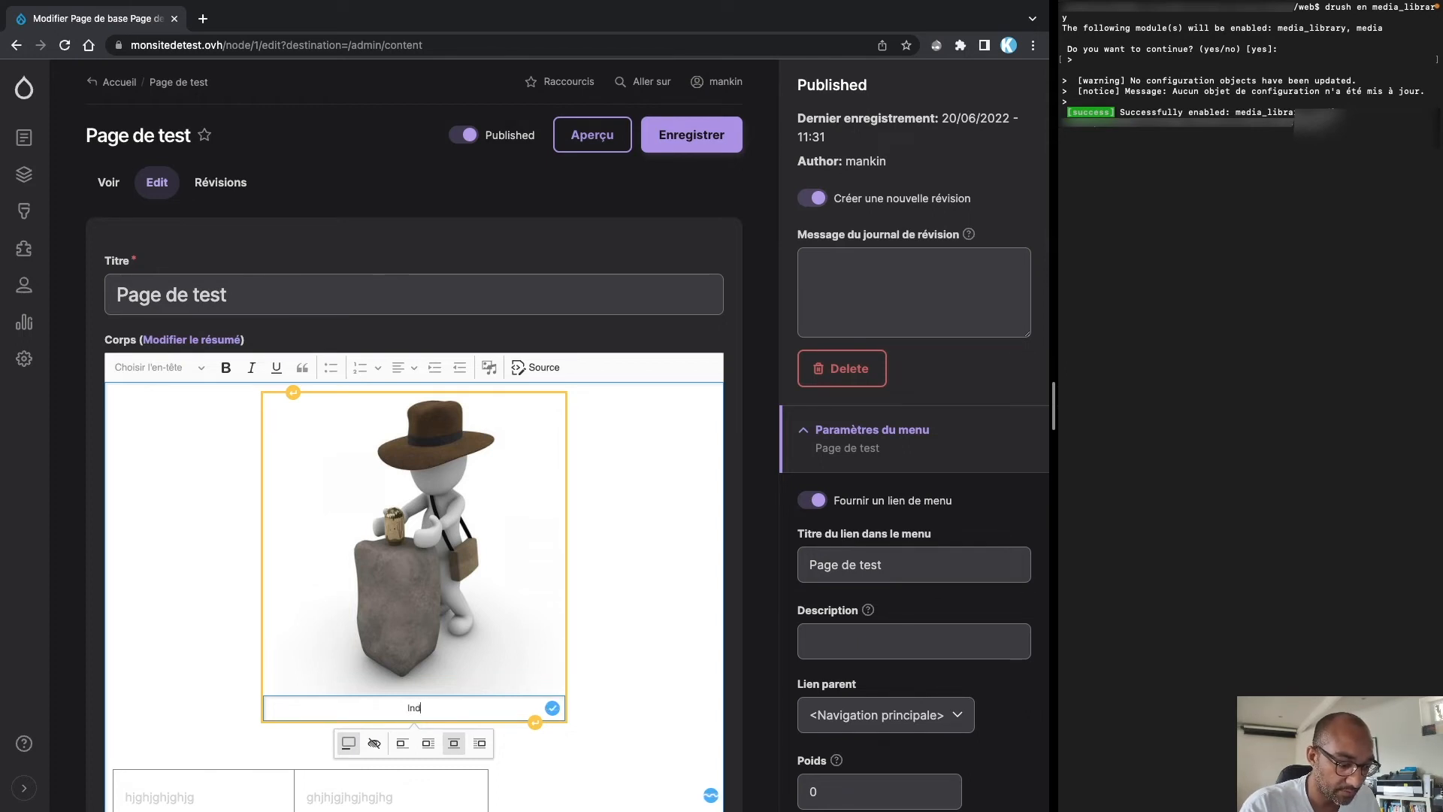
type("iana JOnes")
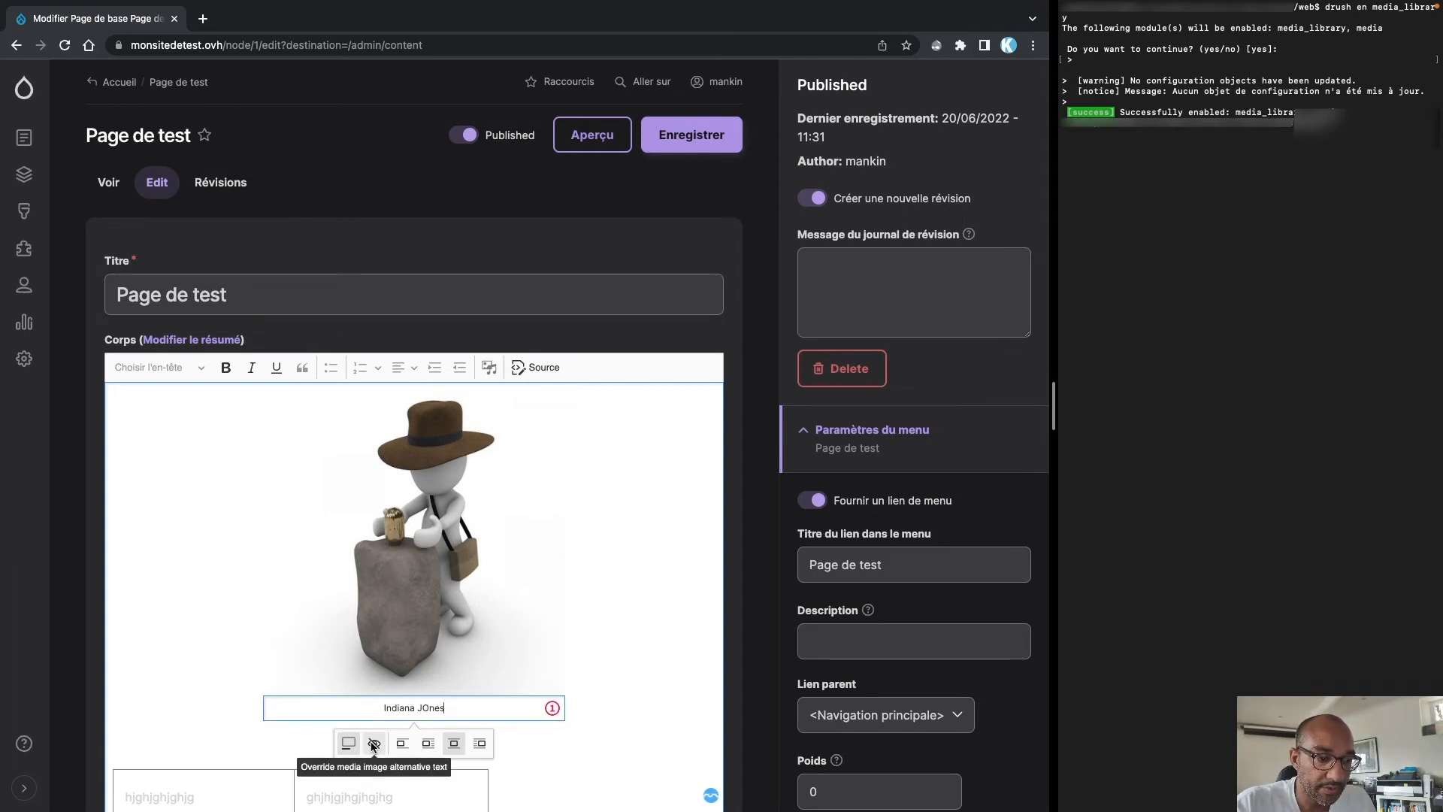
left_click(428, 710)
left_click(428, 602)
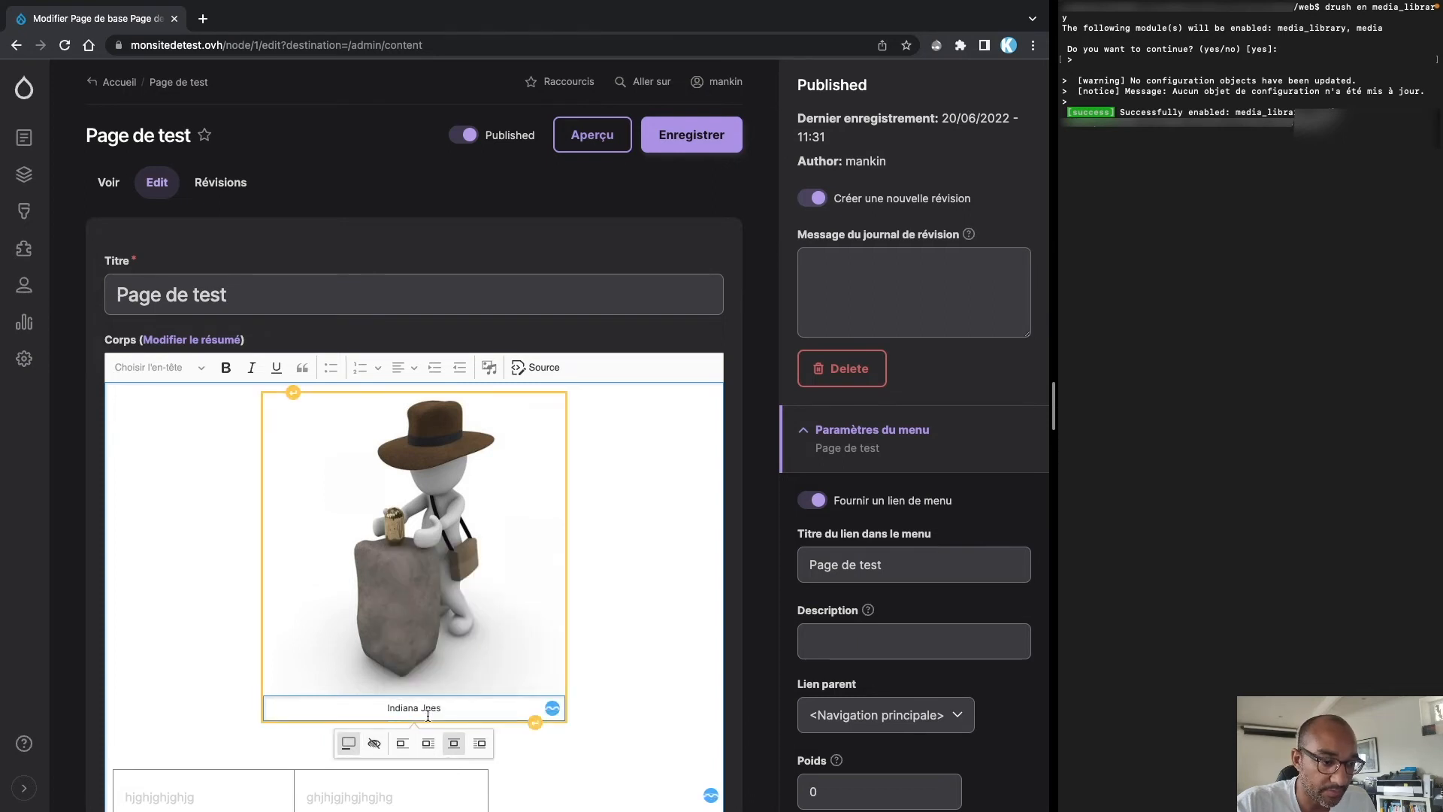
type("n")
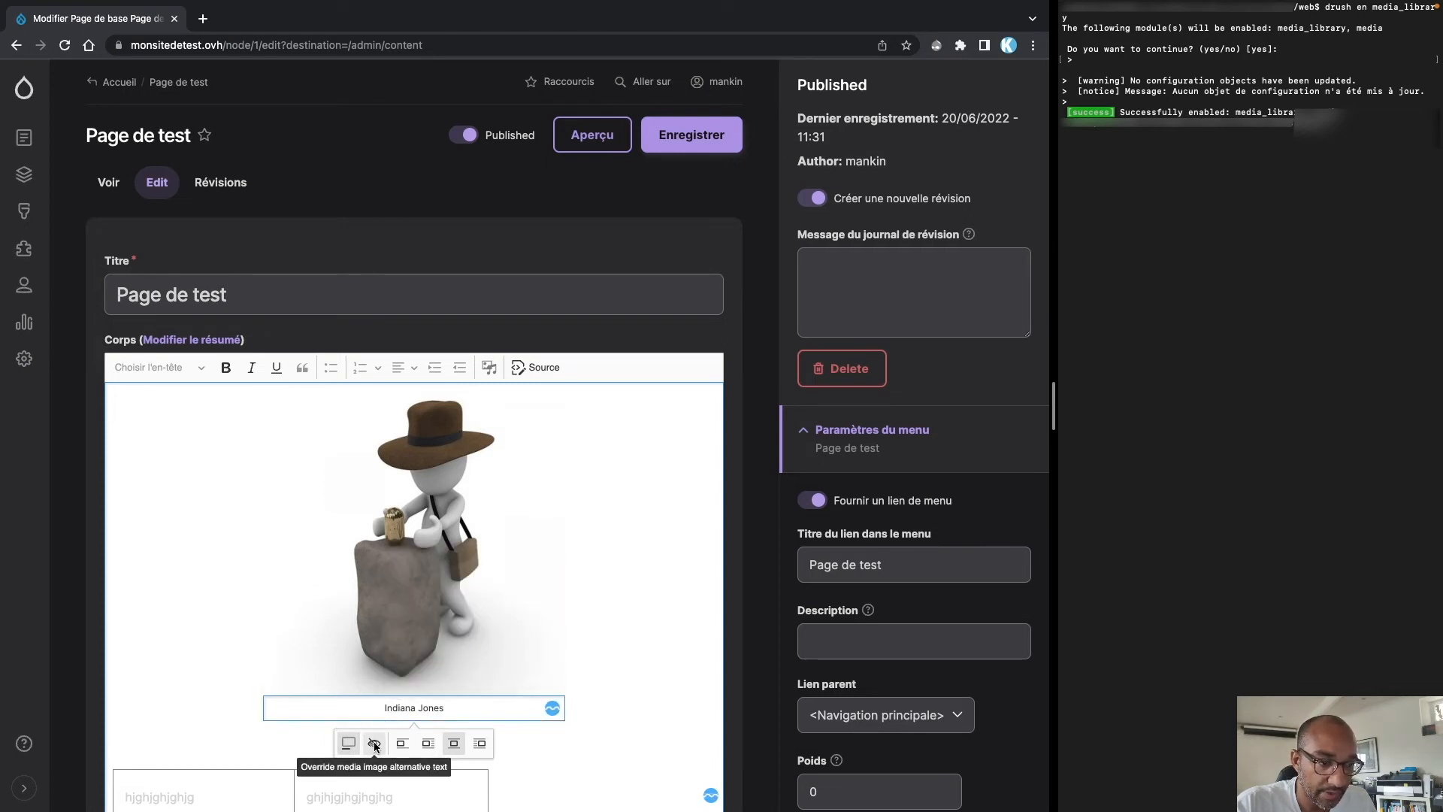
scroll(374, 743, "down", 3)
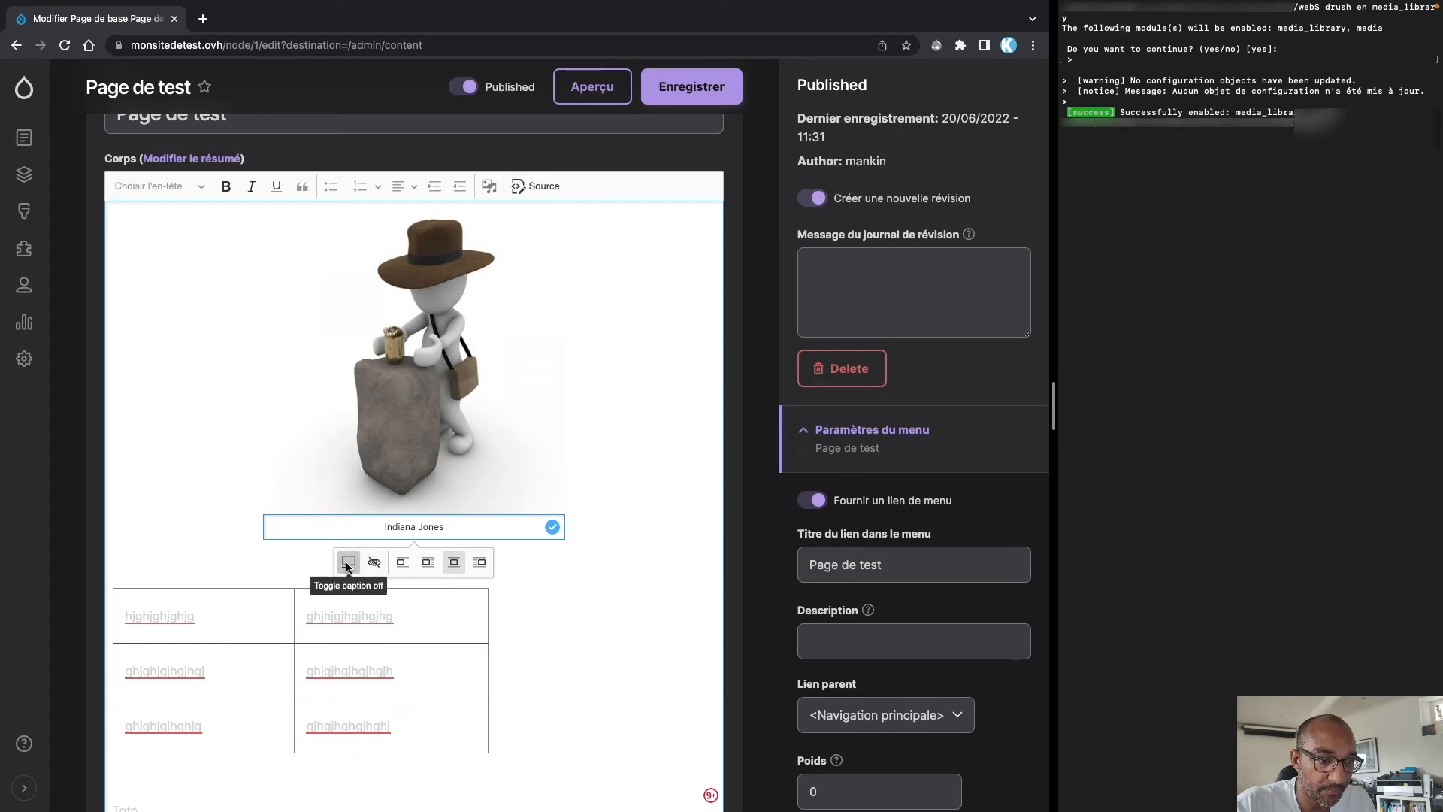
left_click(347, 565)
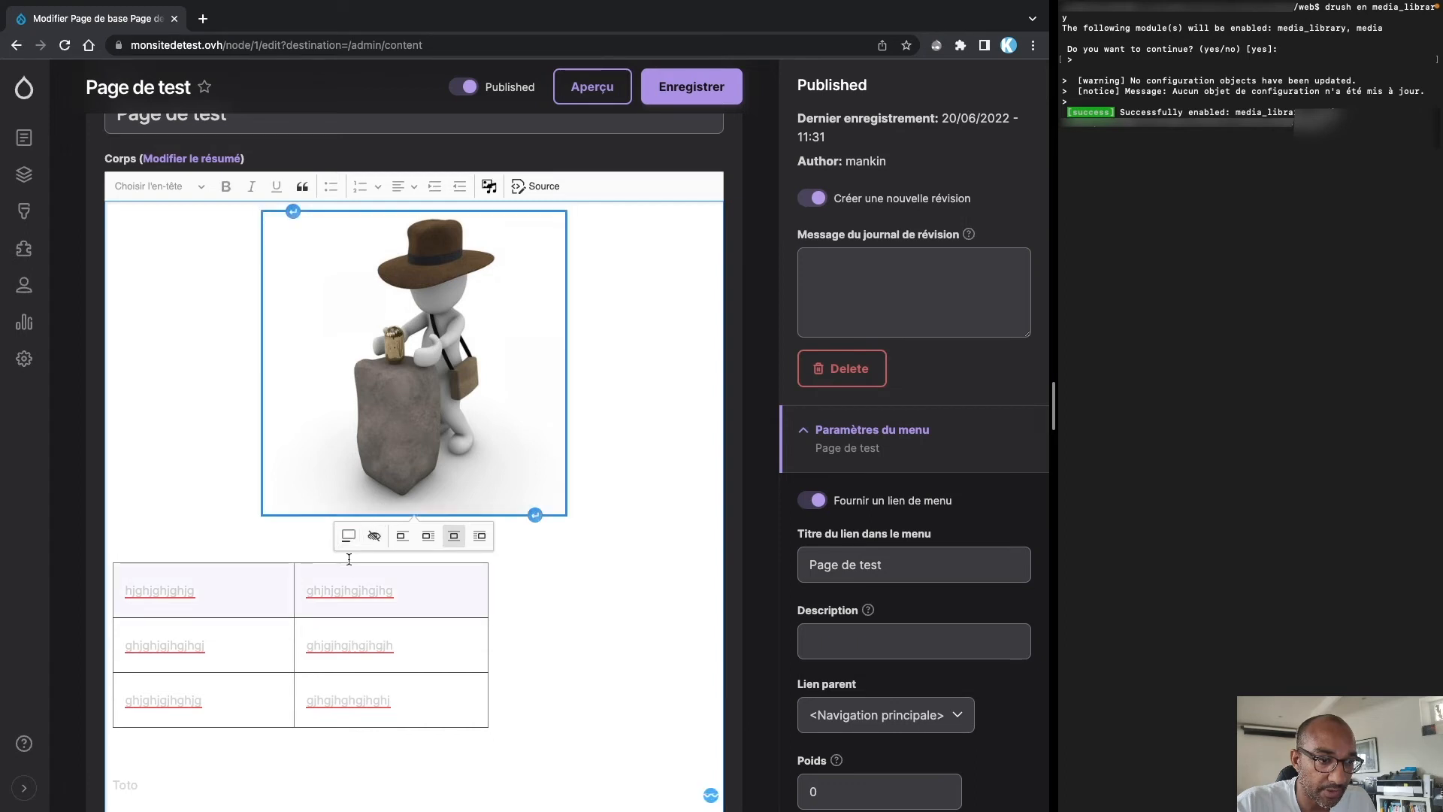
- Override the default alternative text of the inserted image with "Indy"
left_click(376, 537)
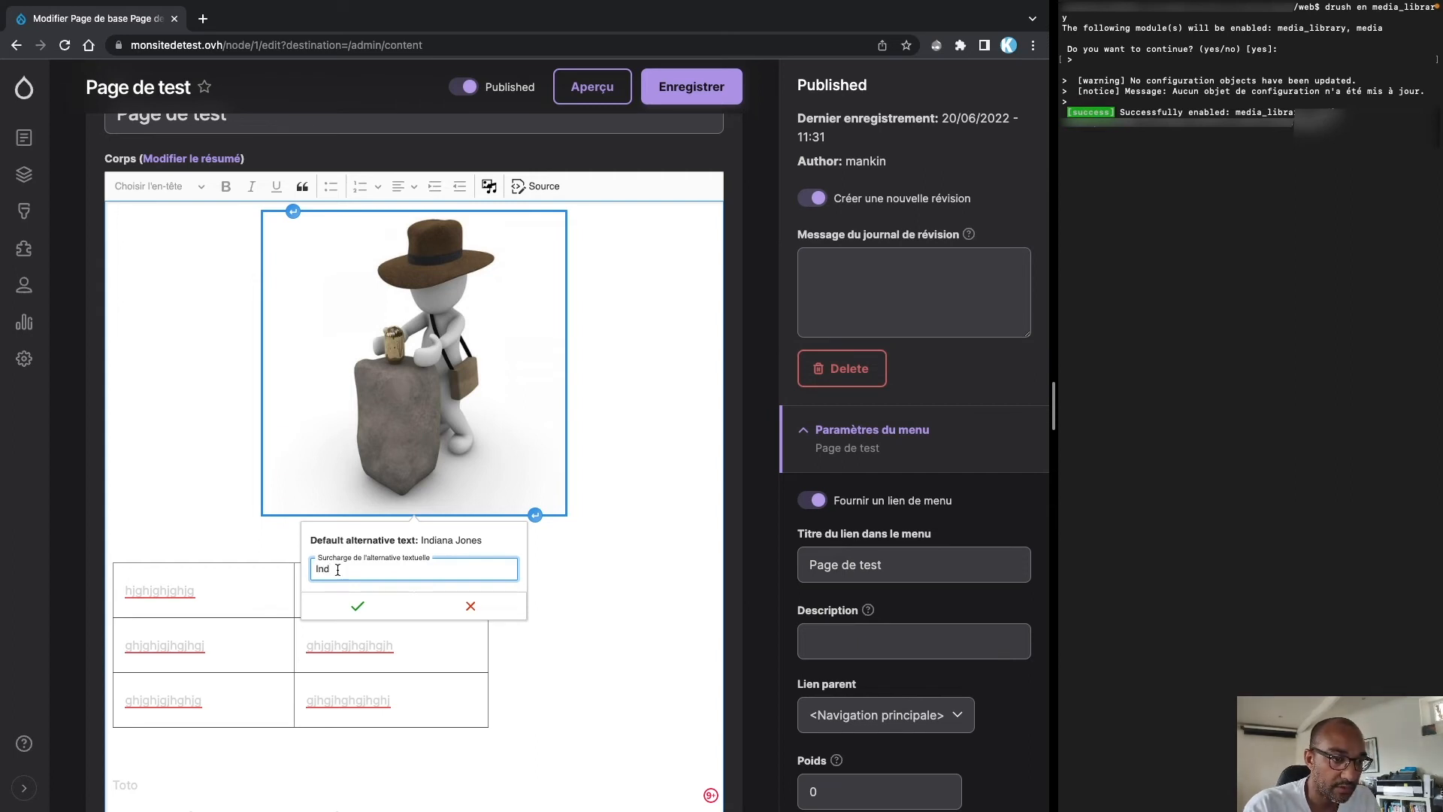
type("y")
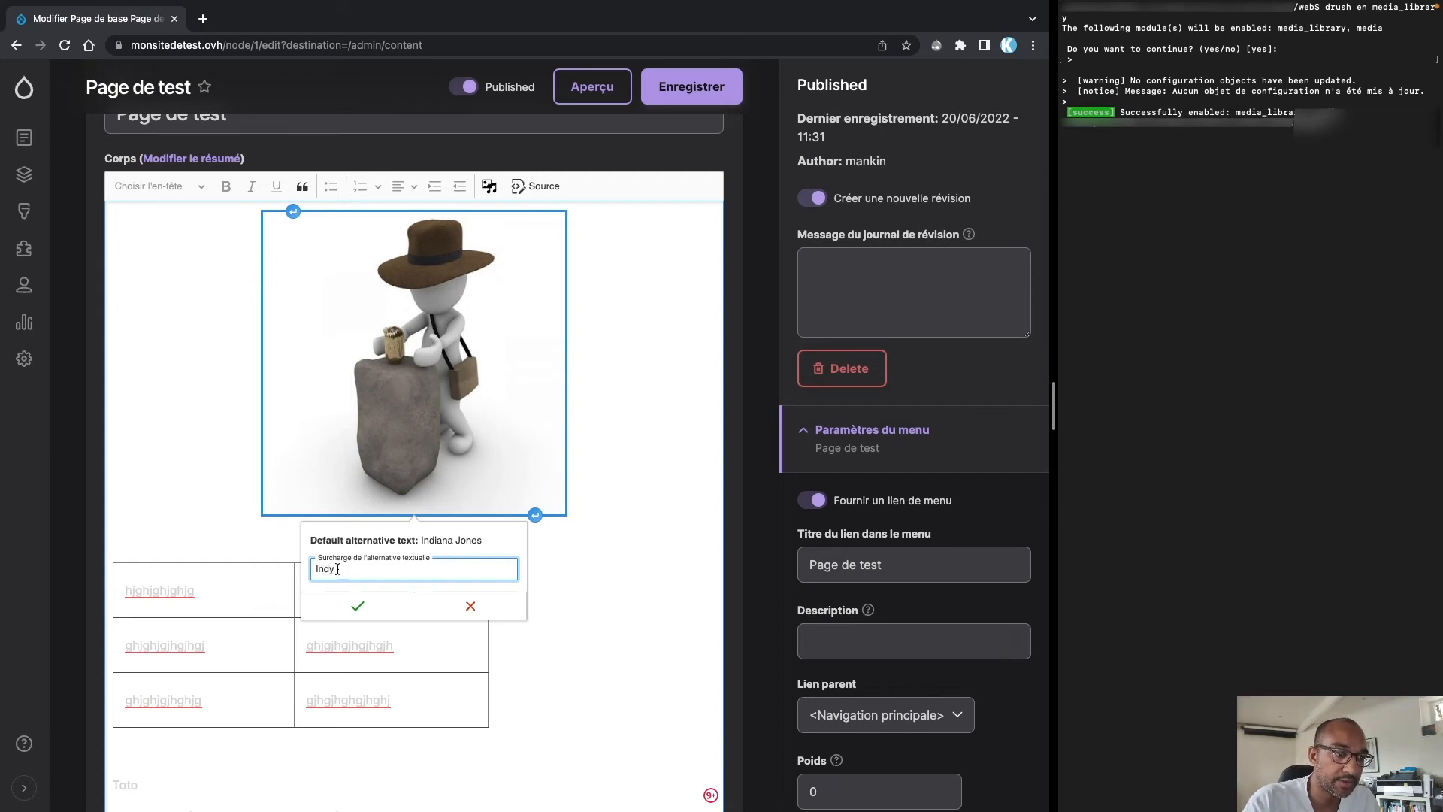
left_click(353, 605)
- Align the inserted image to the right side of the body and save the page
left_click(399, 535)
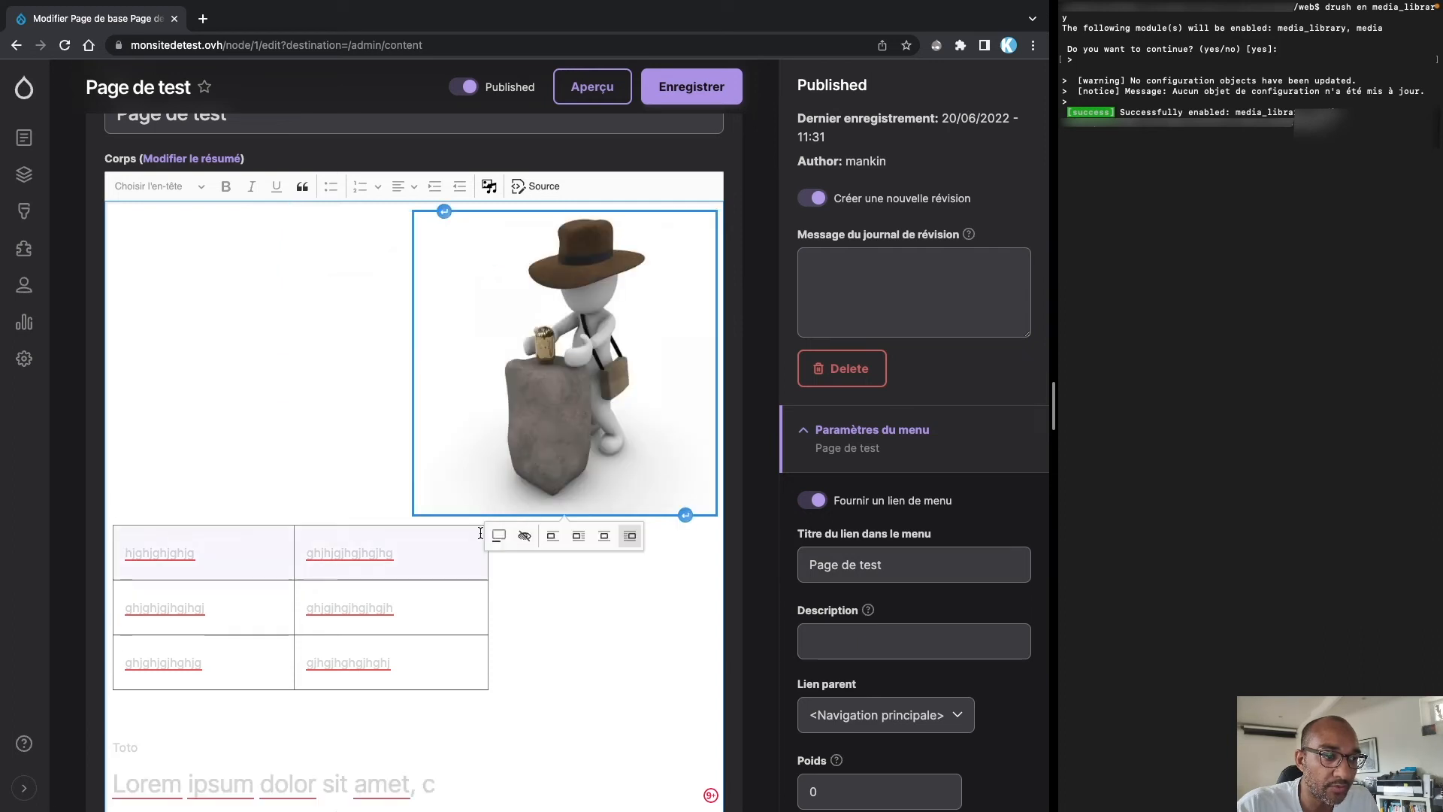
left_click(479, 536)
left_click(709, 96)
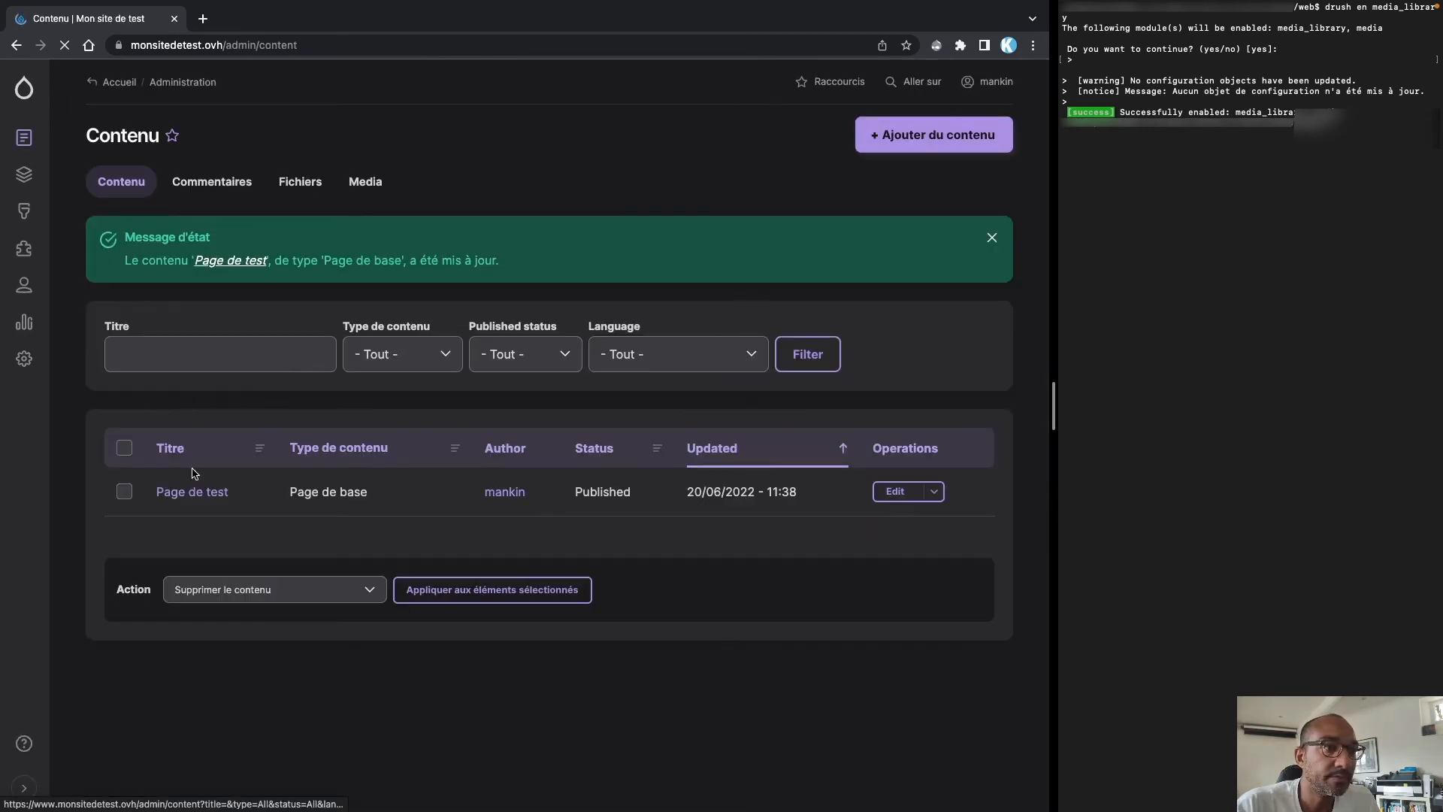
- Open the published "Page de test" in a new browser tab to check how the image is displayed
right_click(193, 491)
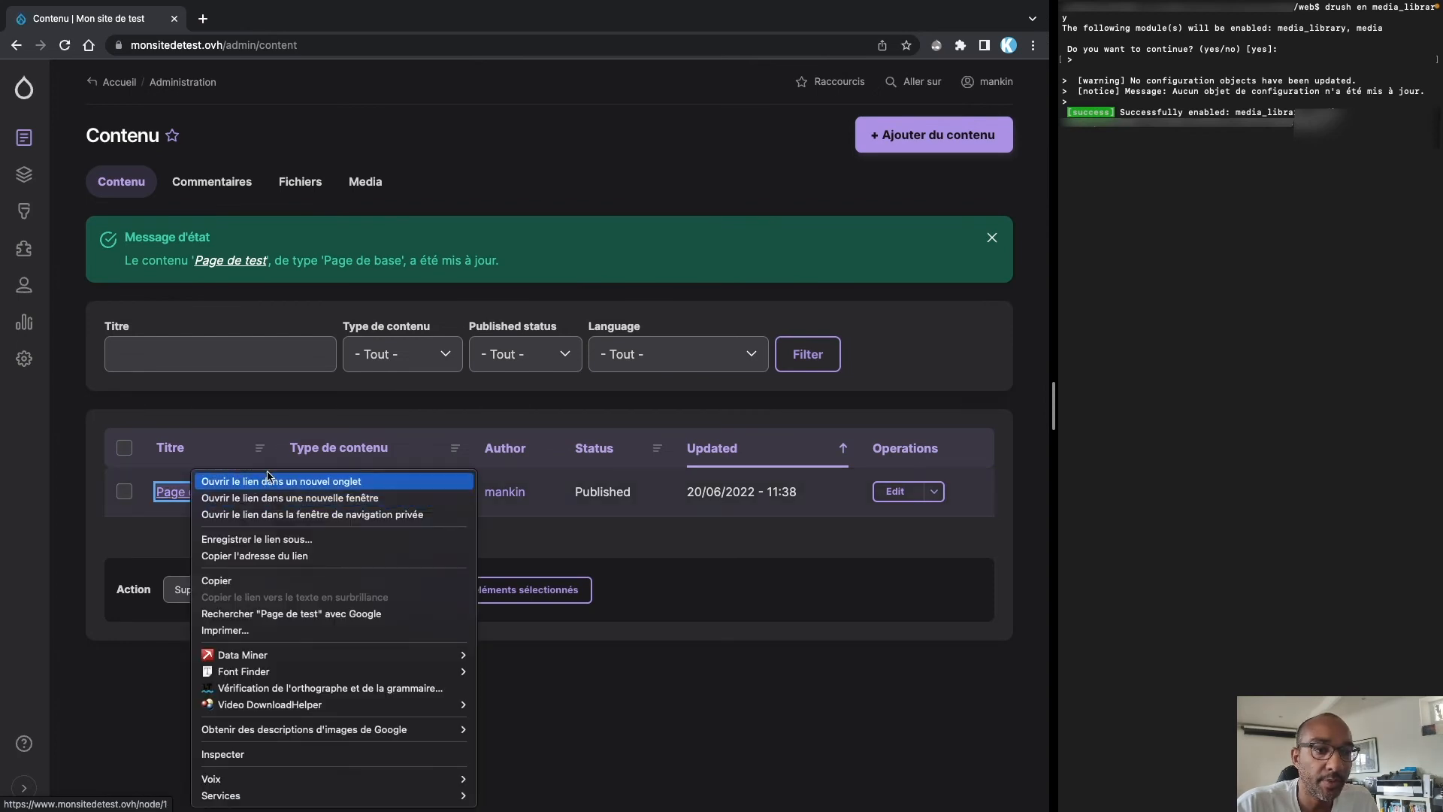
left_click(268, 479)
left_click(271, 23)
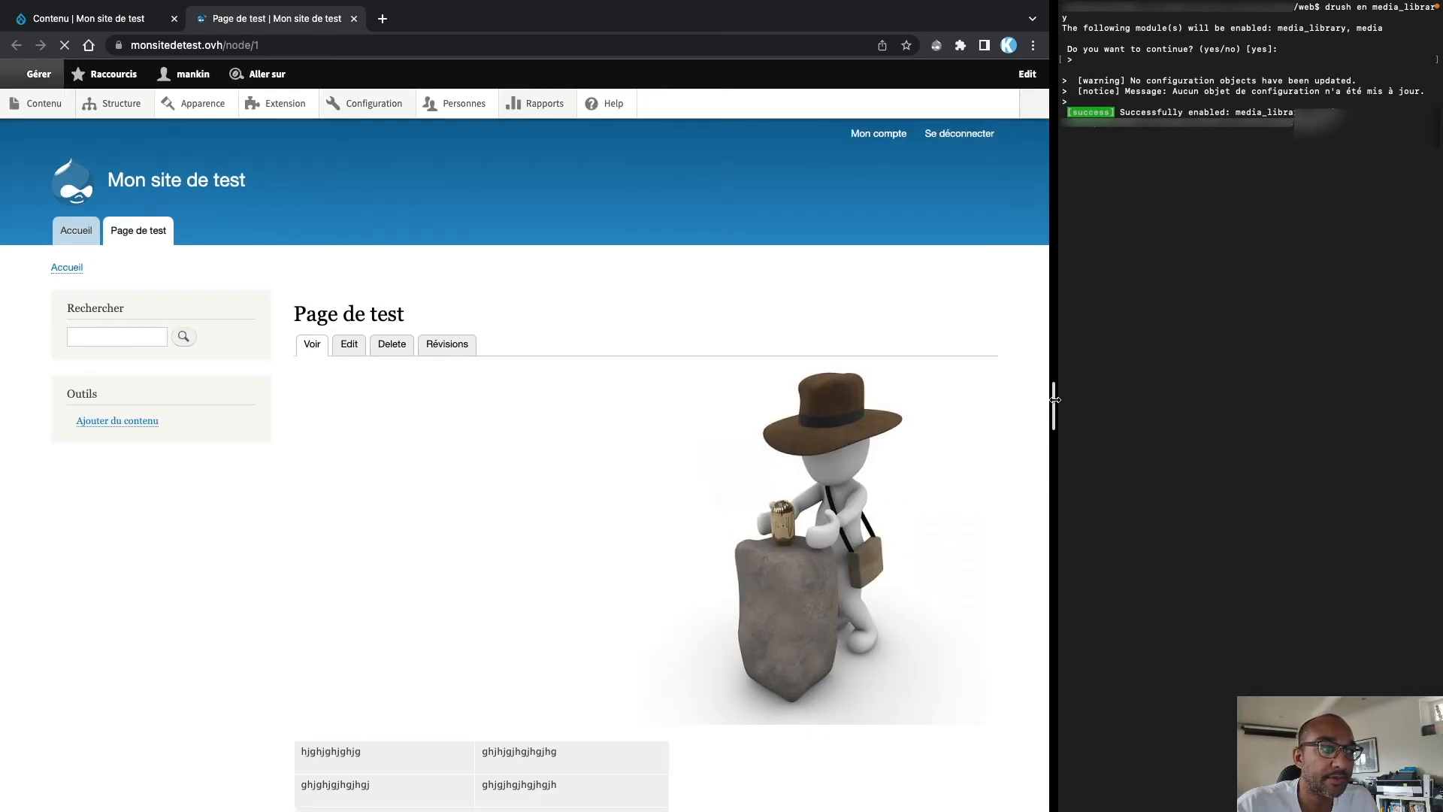
- Widen the browser window and look over the published "Page de test" with its right-aligned image and the table below
left_click_drag(1068, 403, 1288, 399)
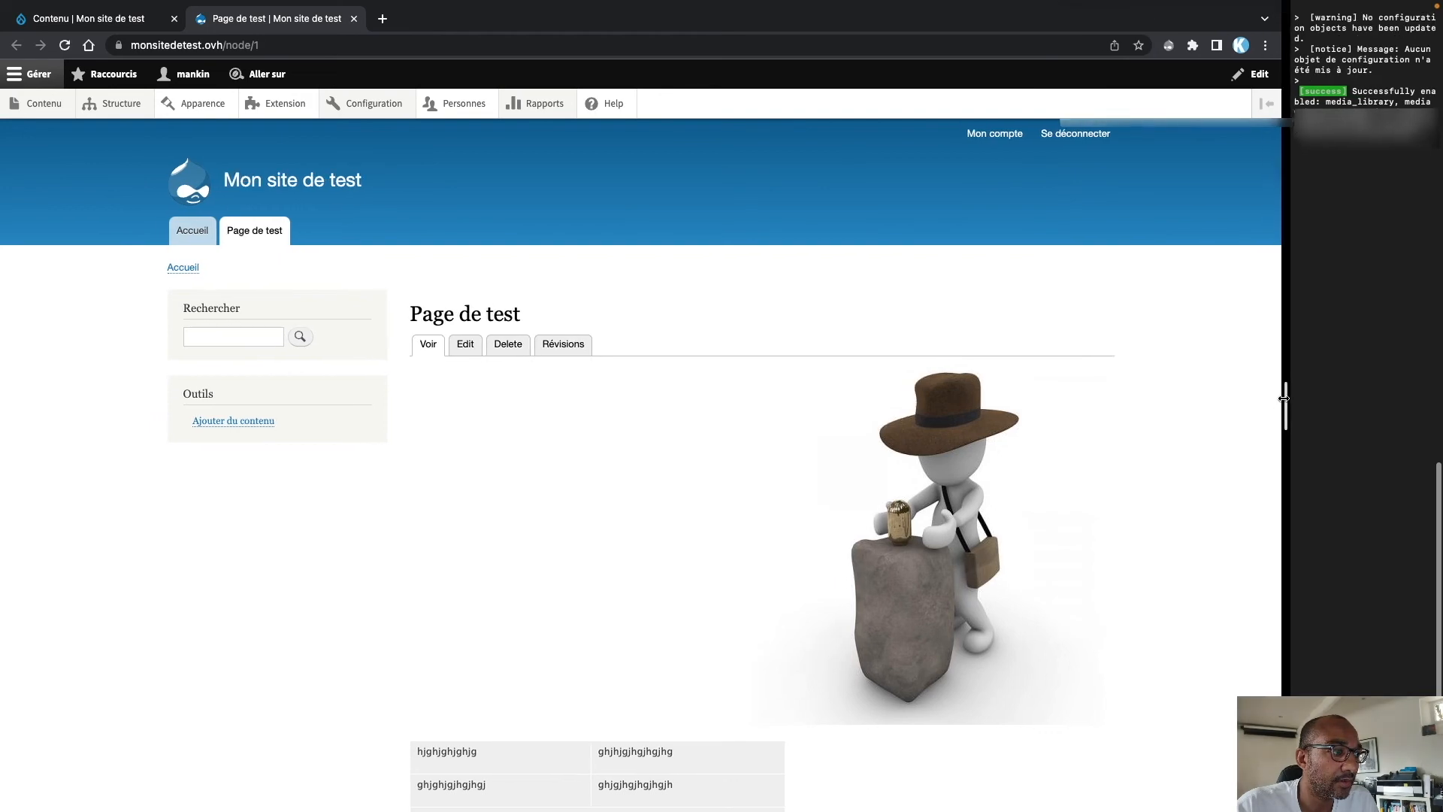
scroll(590, 738, "down", 6)
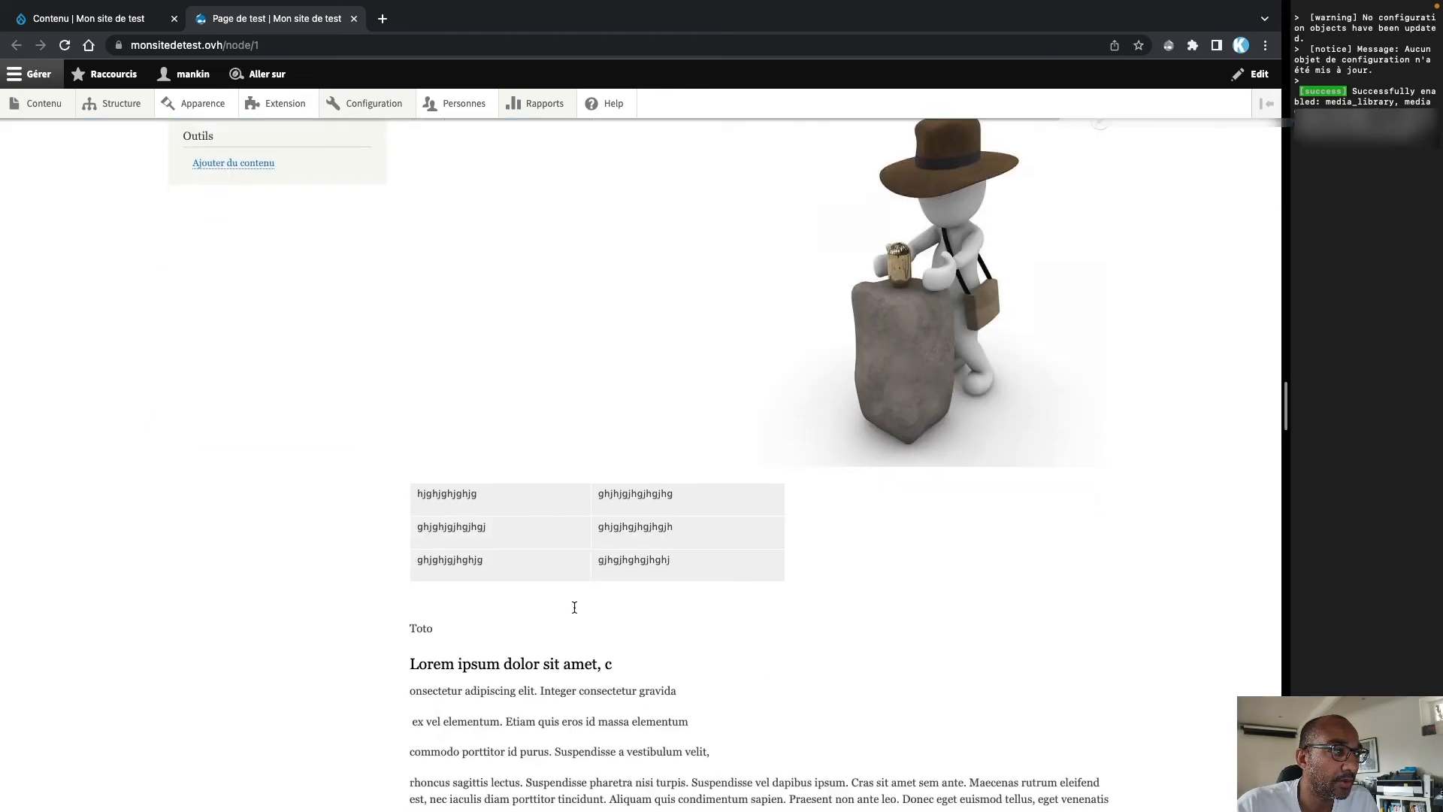
scroll(560, 361, "up", 6)
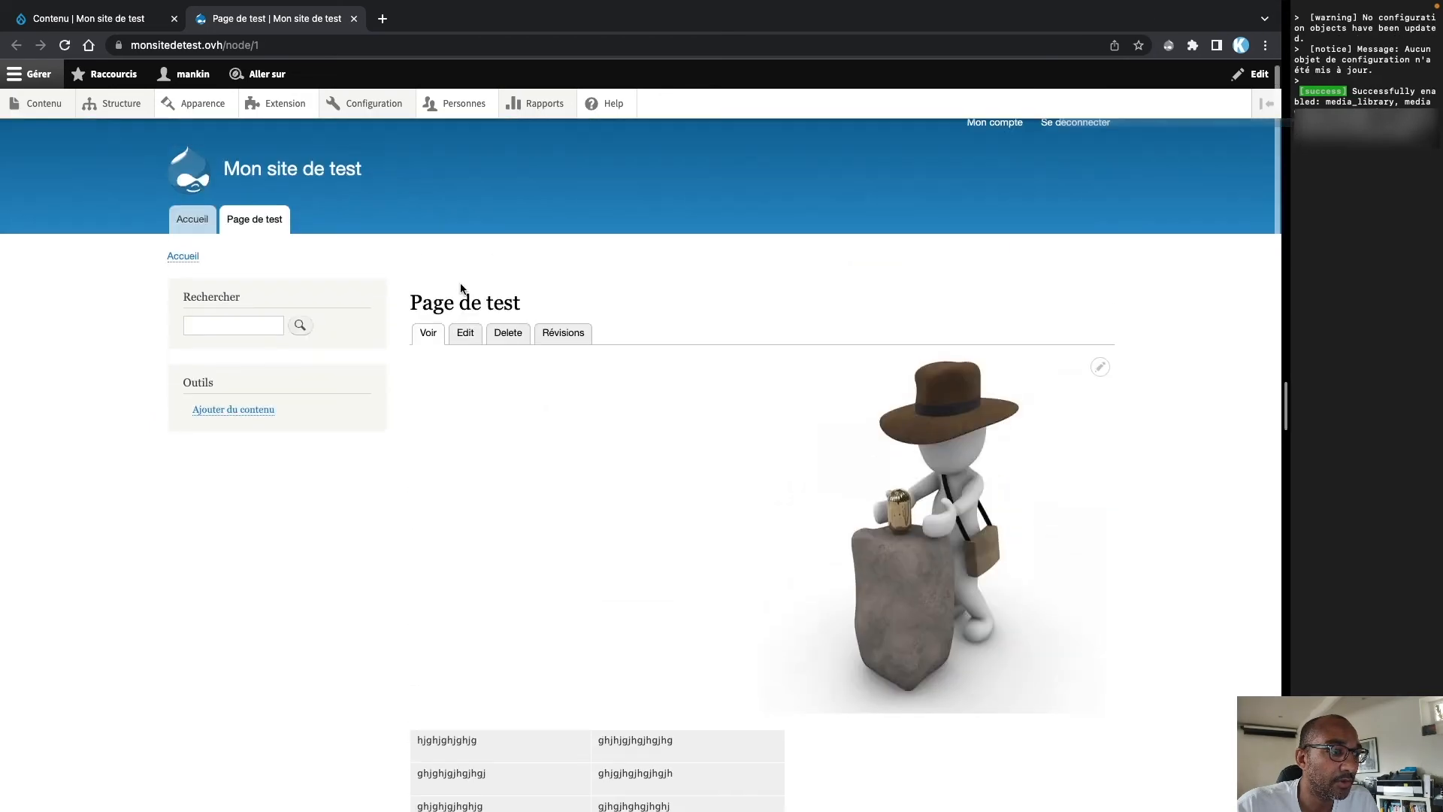
- Open "Page de test" for editing and delete the whole two-column table from the body
left_click(465, 344)
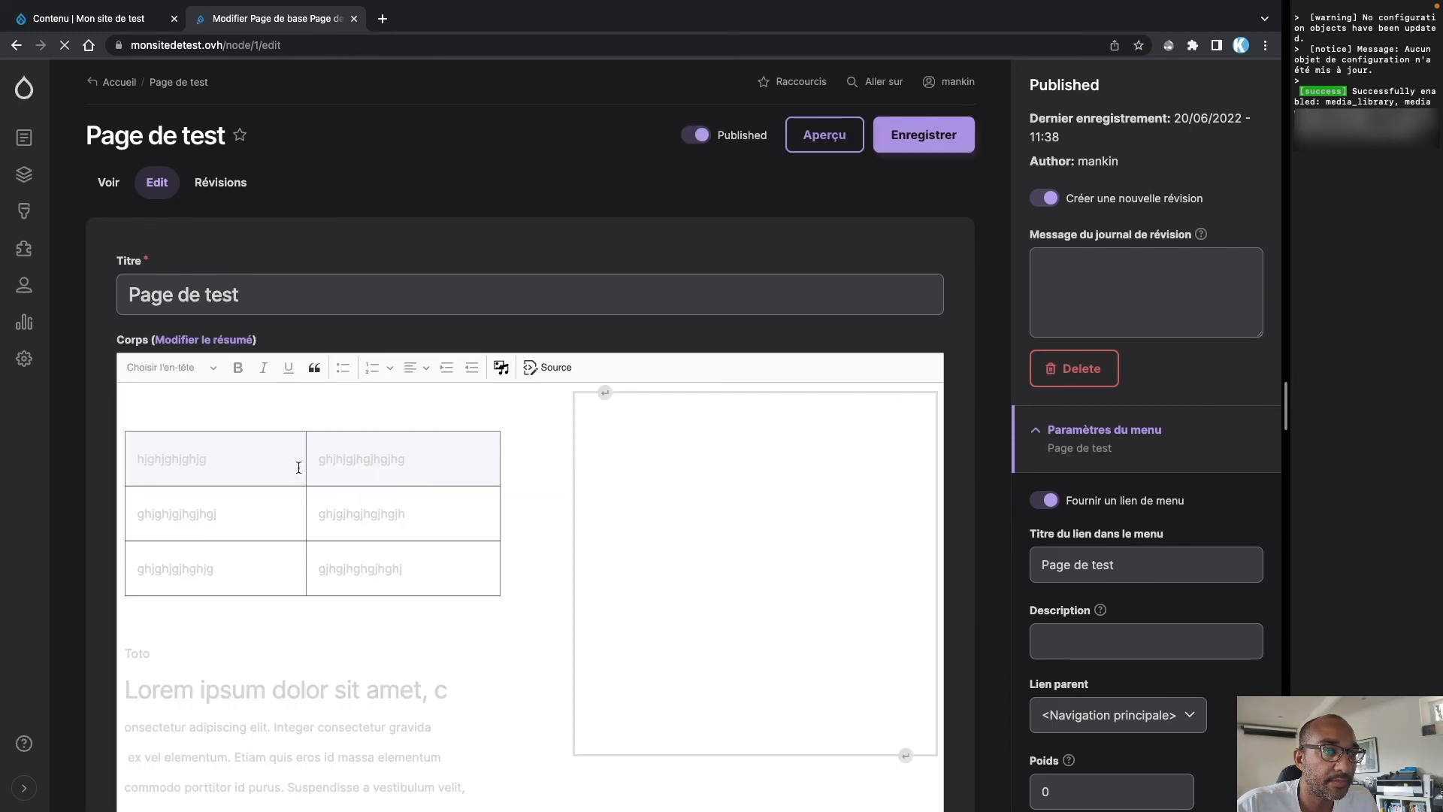
left_click(299, 468)
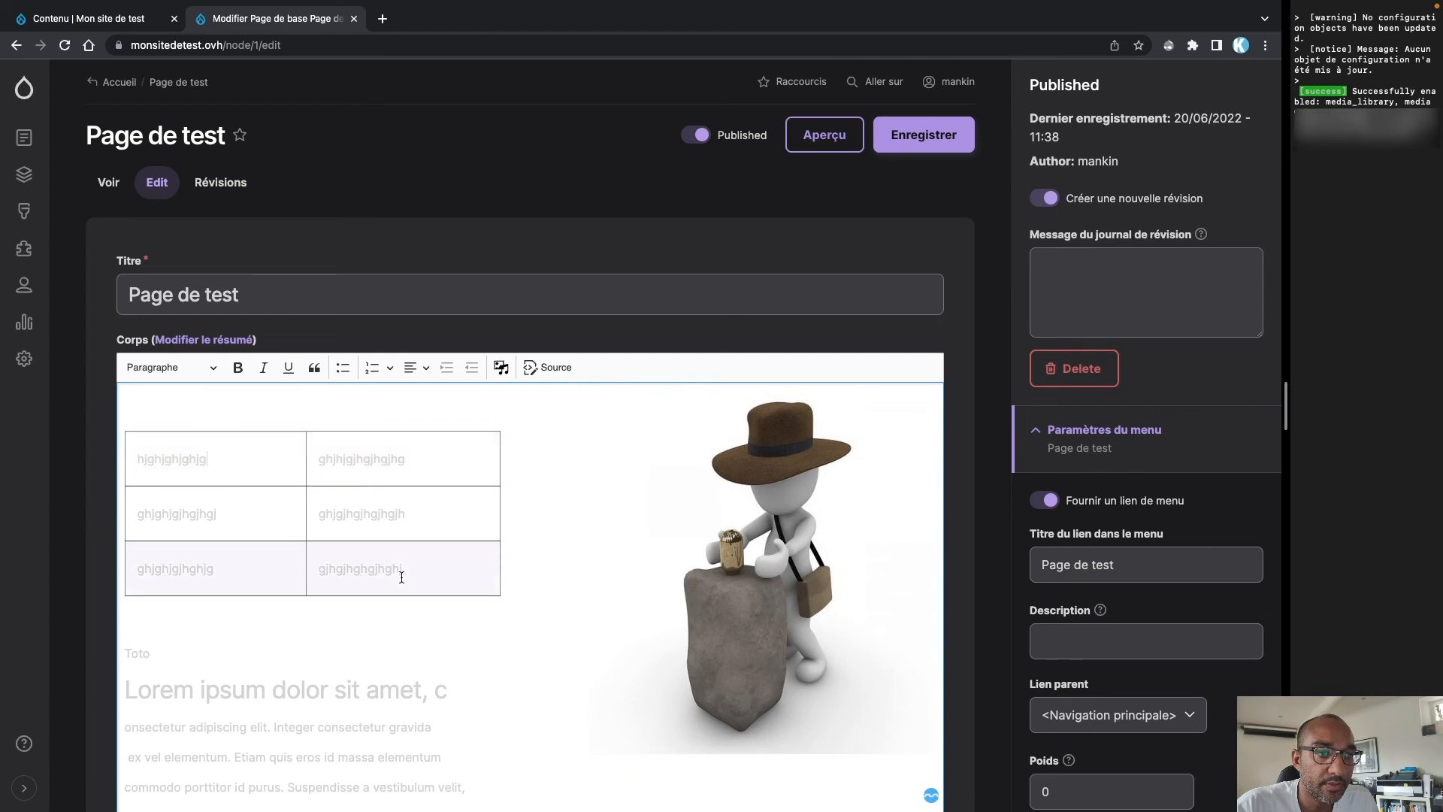
left_click(144, 441, "shift")
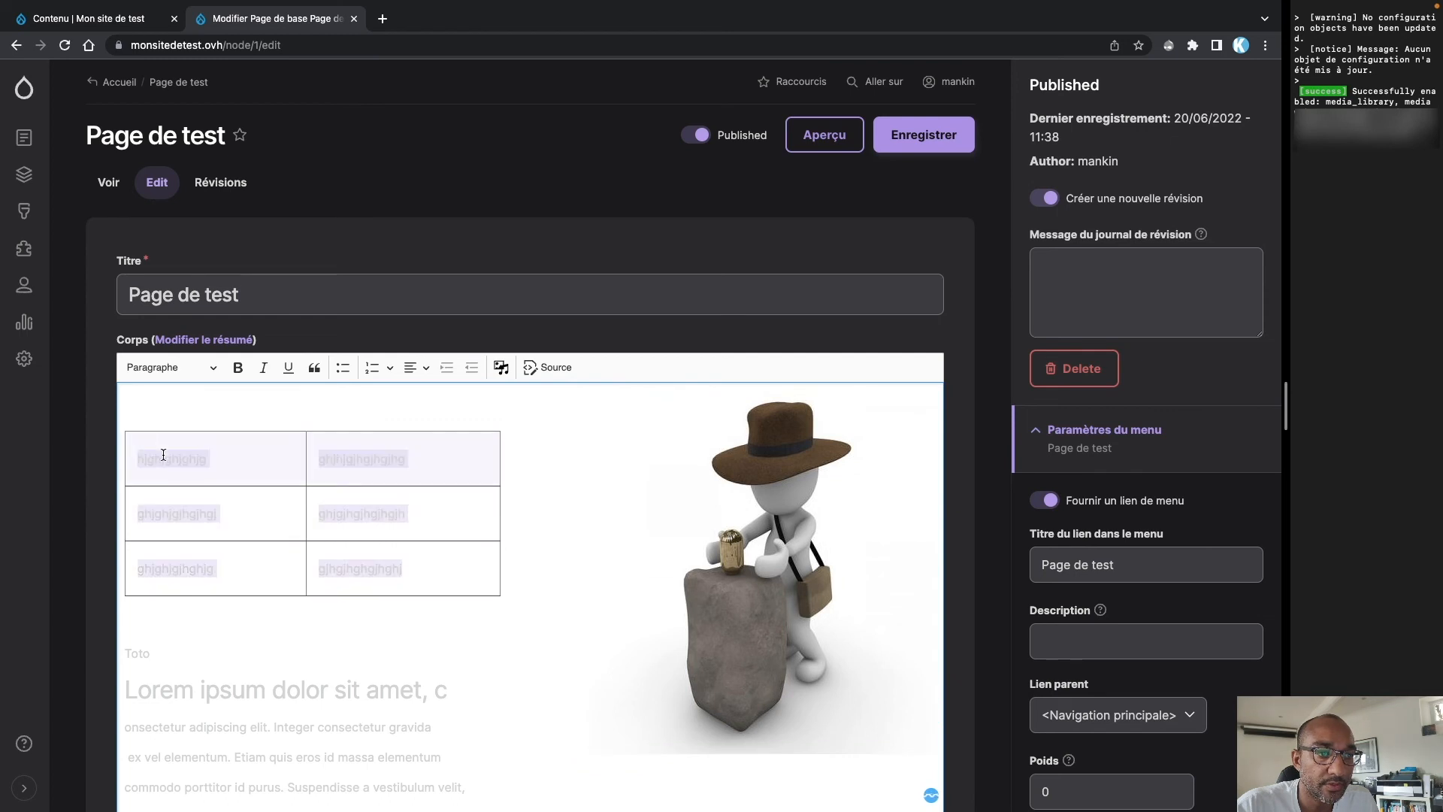
key("BackSpace")
key("BackSpace")
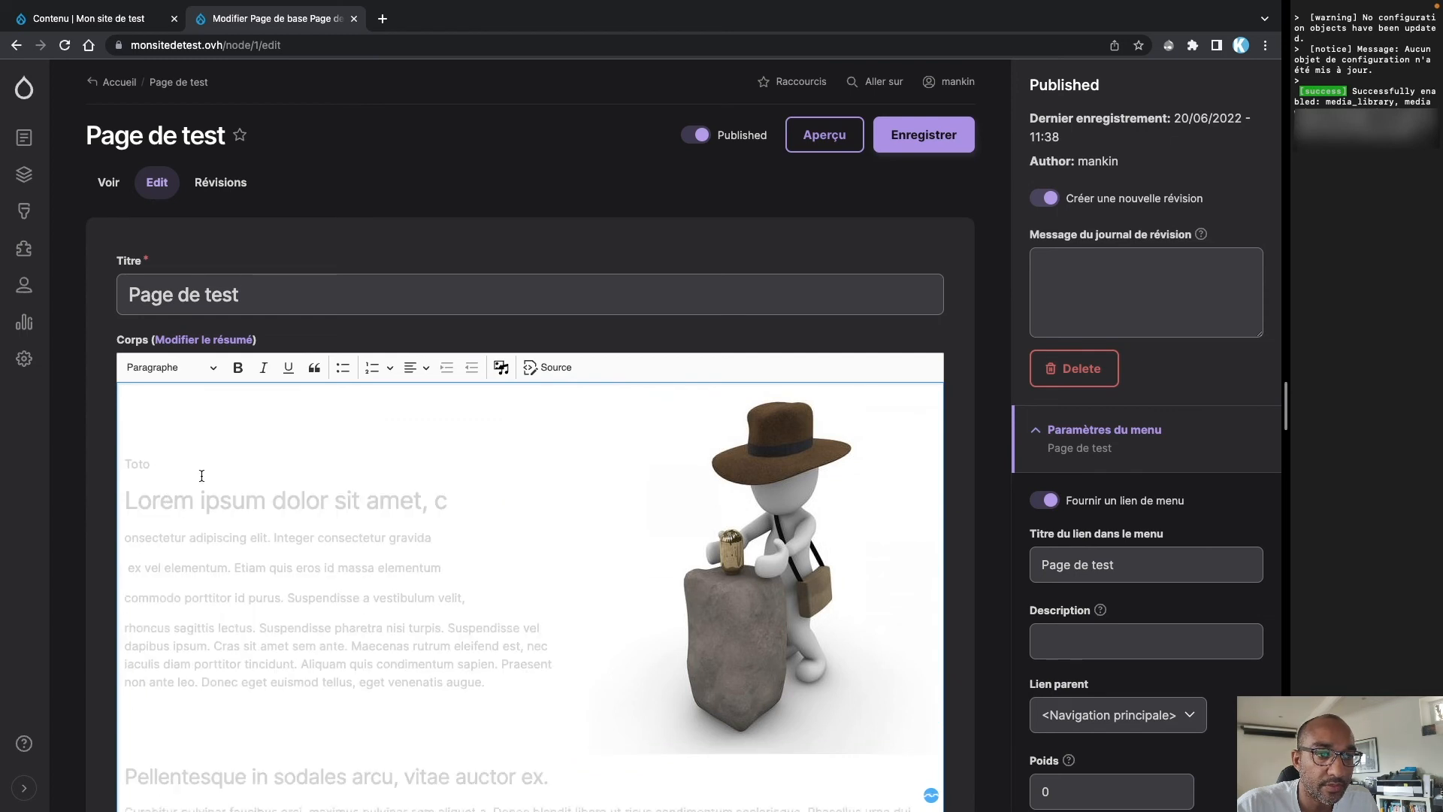
- Remove the empty lines above "Toto" in the body, save the page and check the text wrapping around the image
left_click(129, 465)
key("BackSpace")
key("BackSpace")
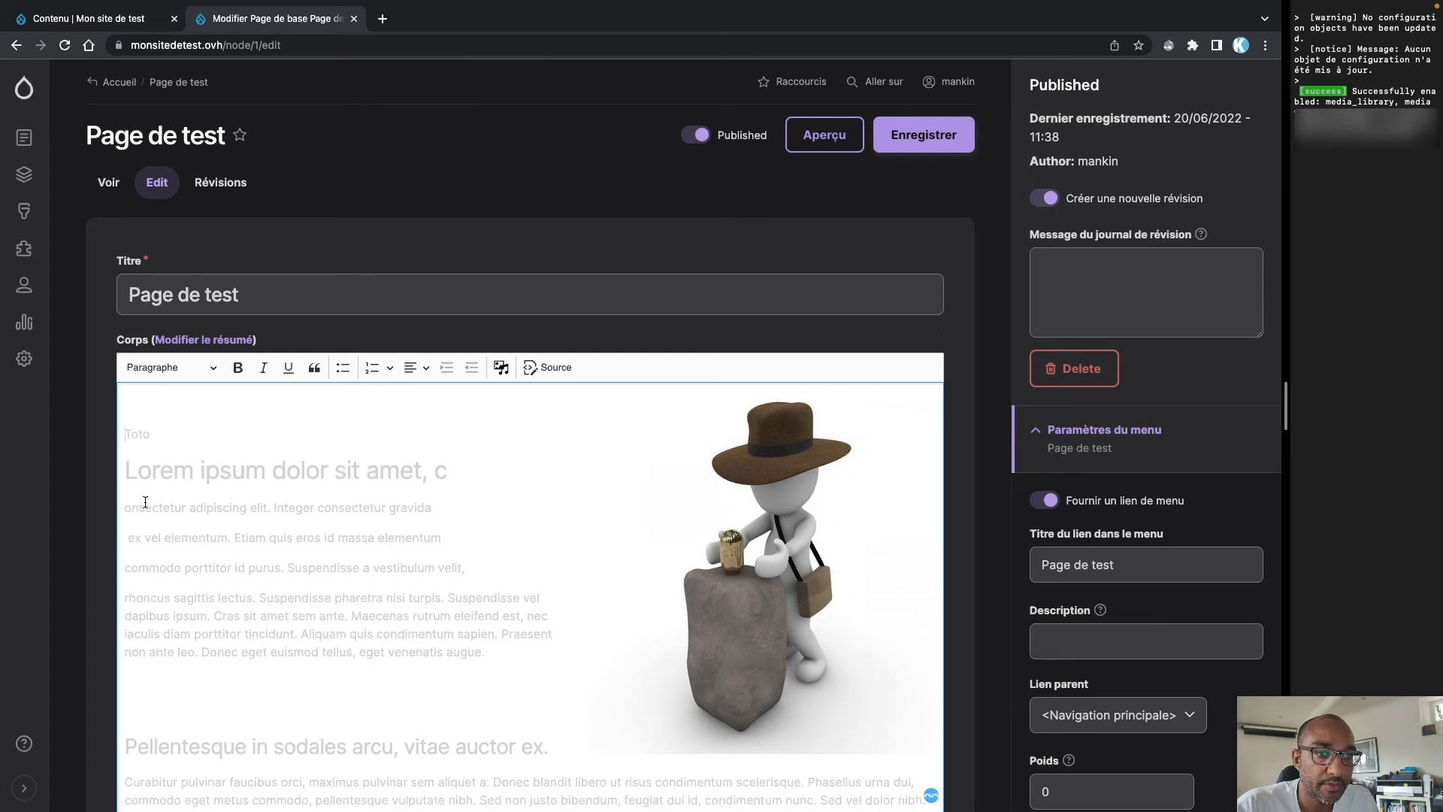
left_click(948, 138)
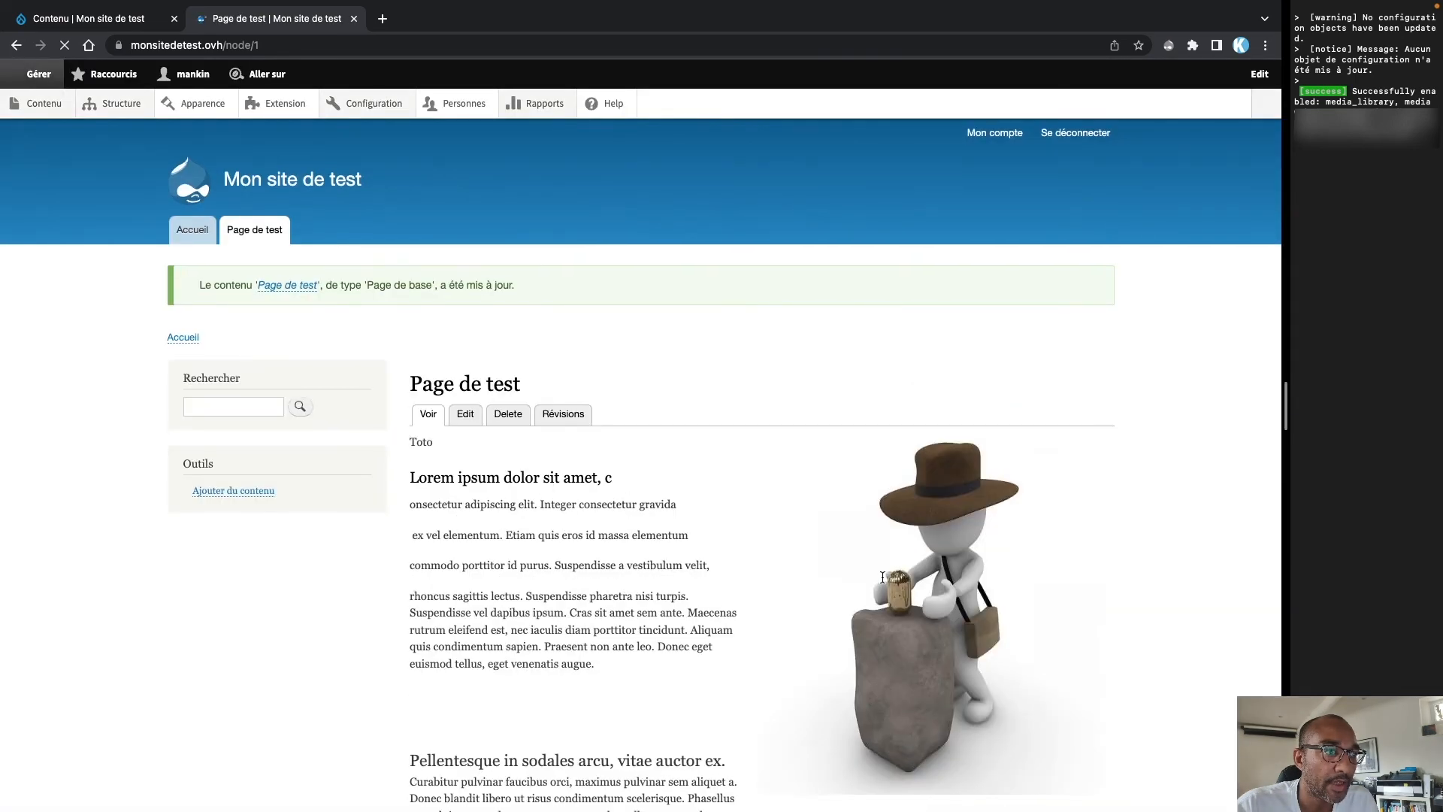
scroll(883, 577, "down", 5)
scroll(862, 292, "up", 4)
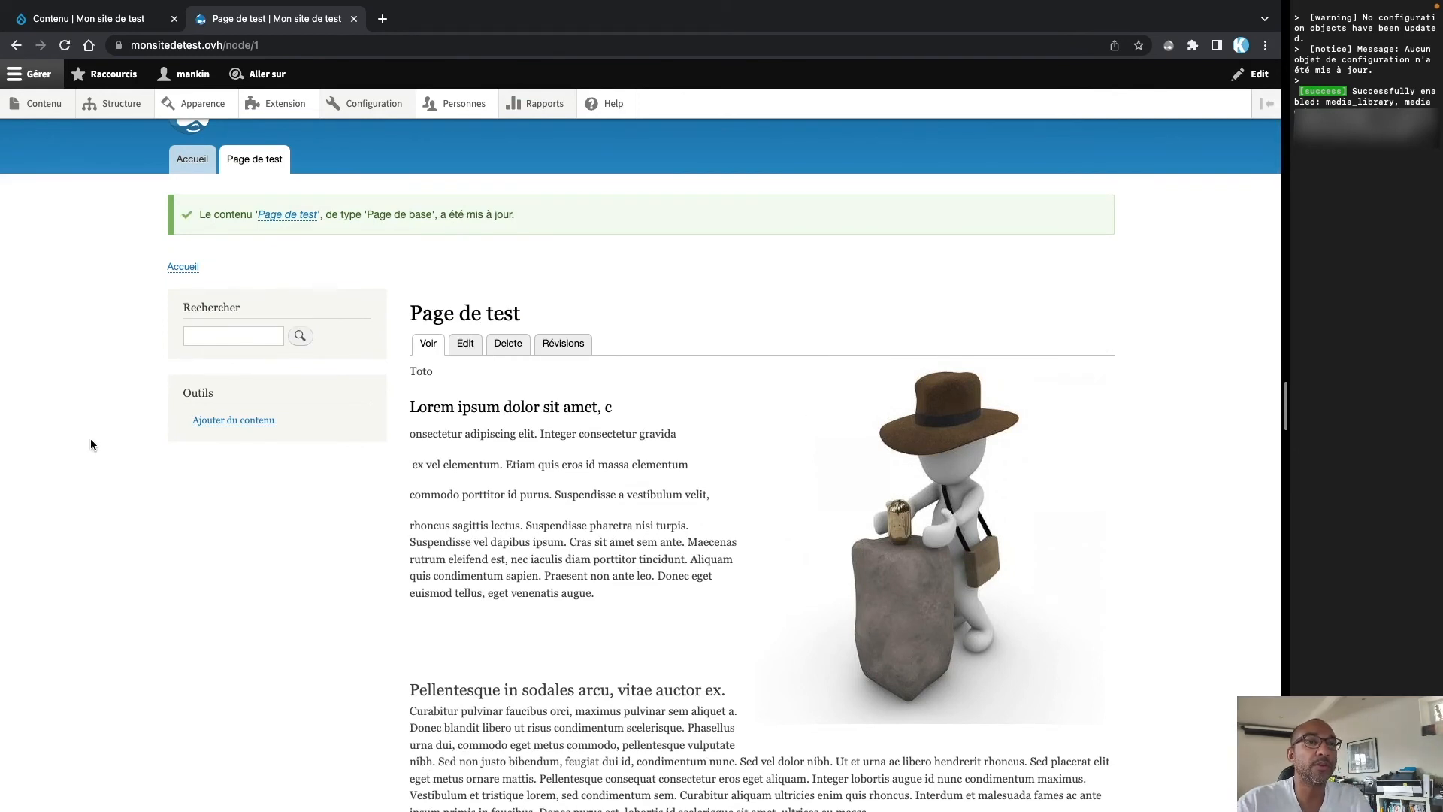
- Open the media library from the page's edit form, select indiana-1027200_640.jpg, and compare the table and grid displays
left_click(466, 343)
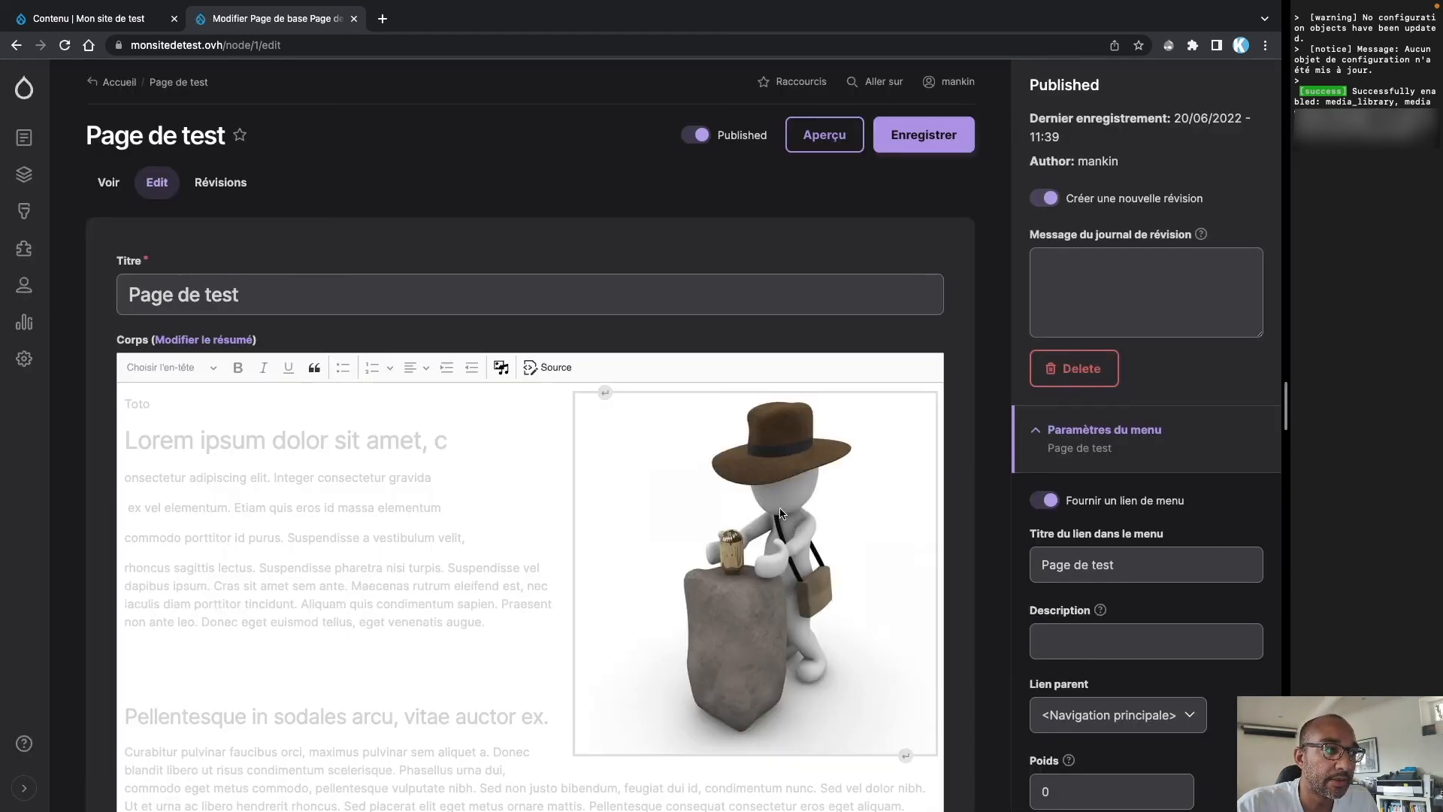
left_click(781, 514)
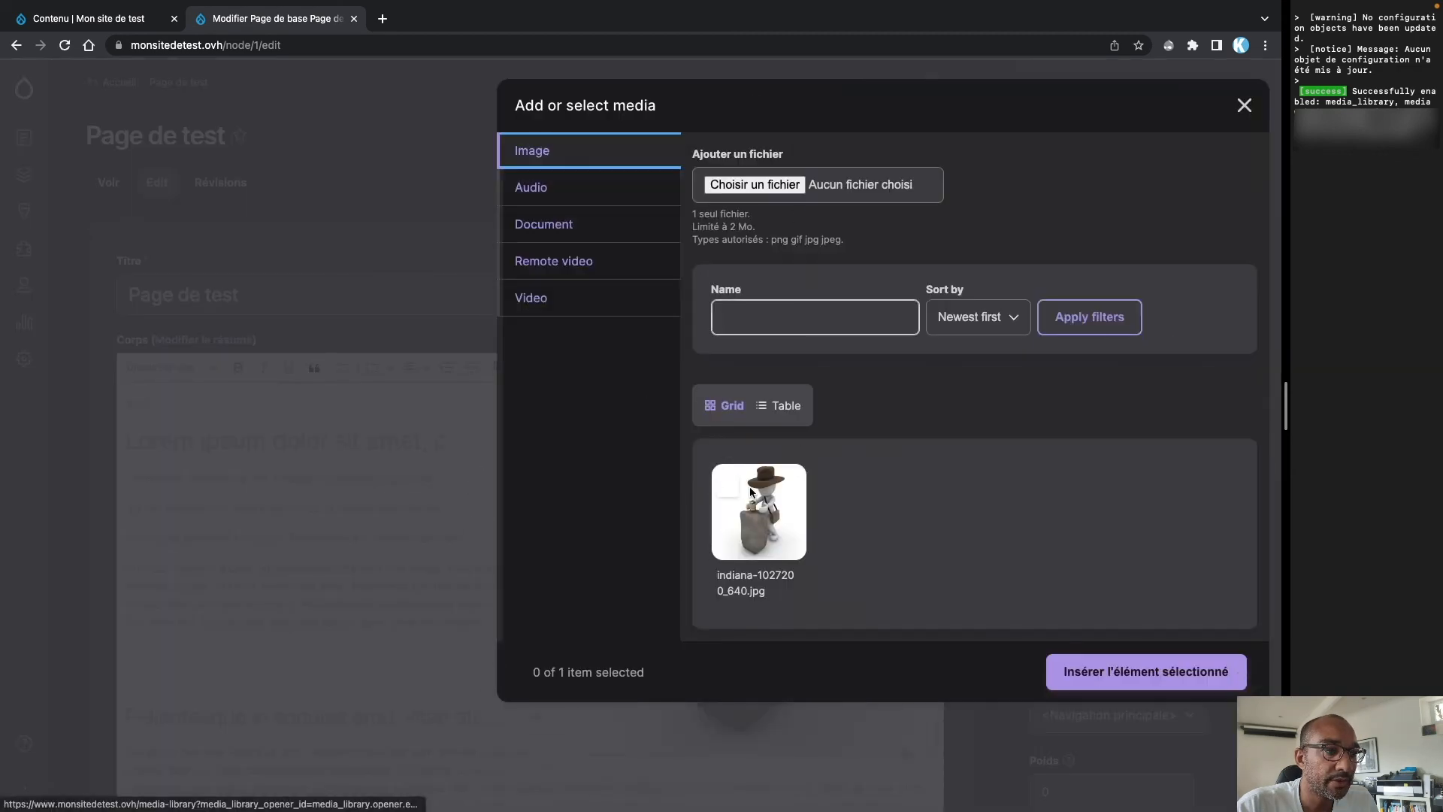
left_click(740, 500)
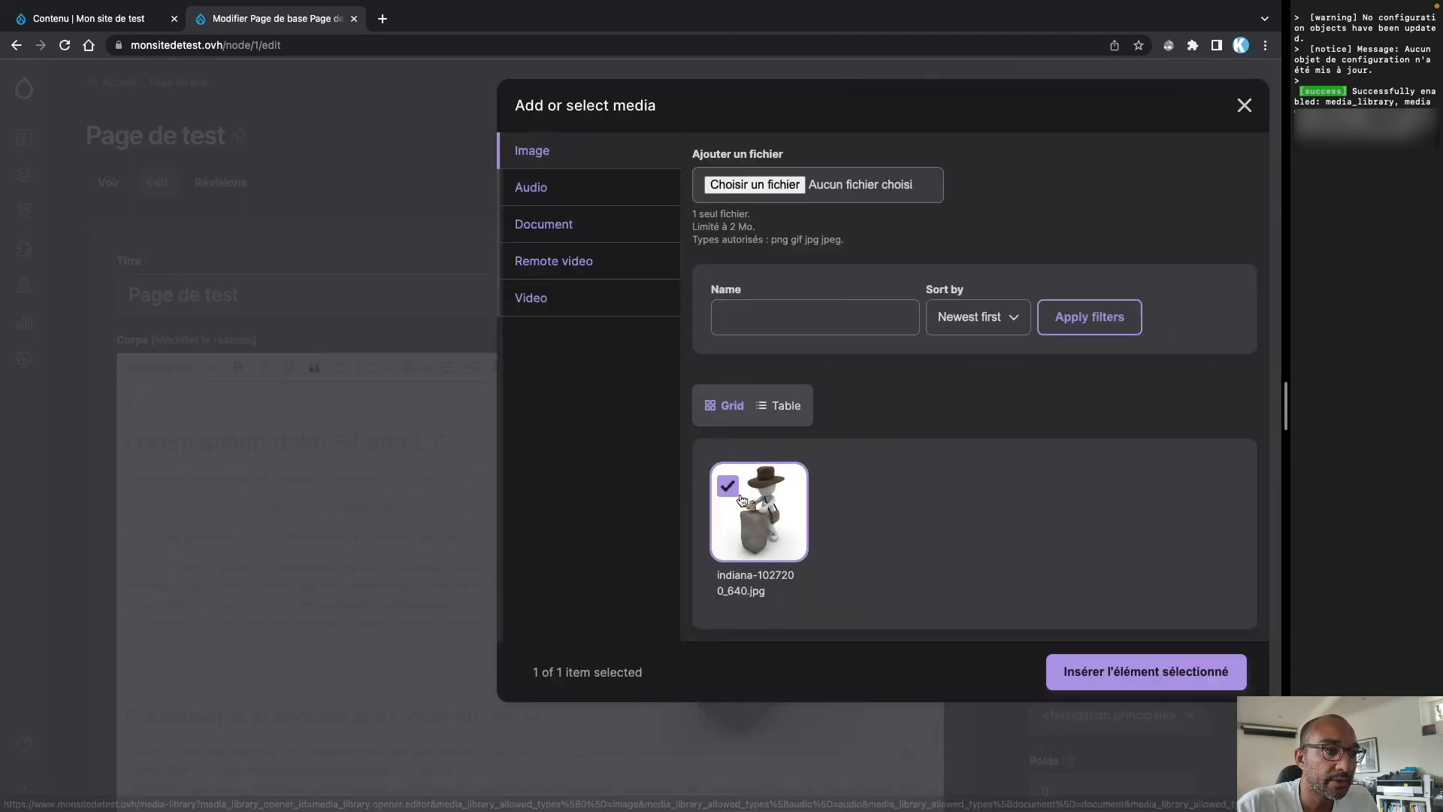
left_click(781, 407)
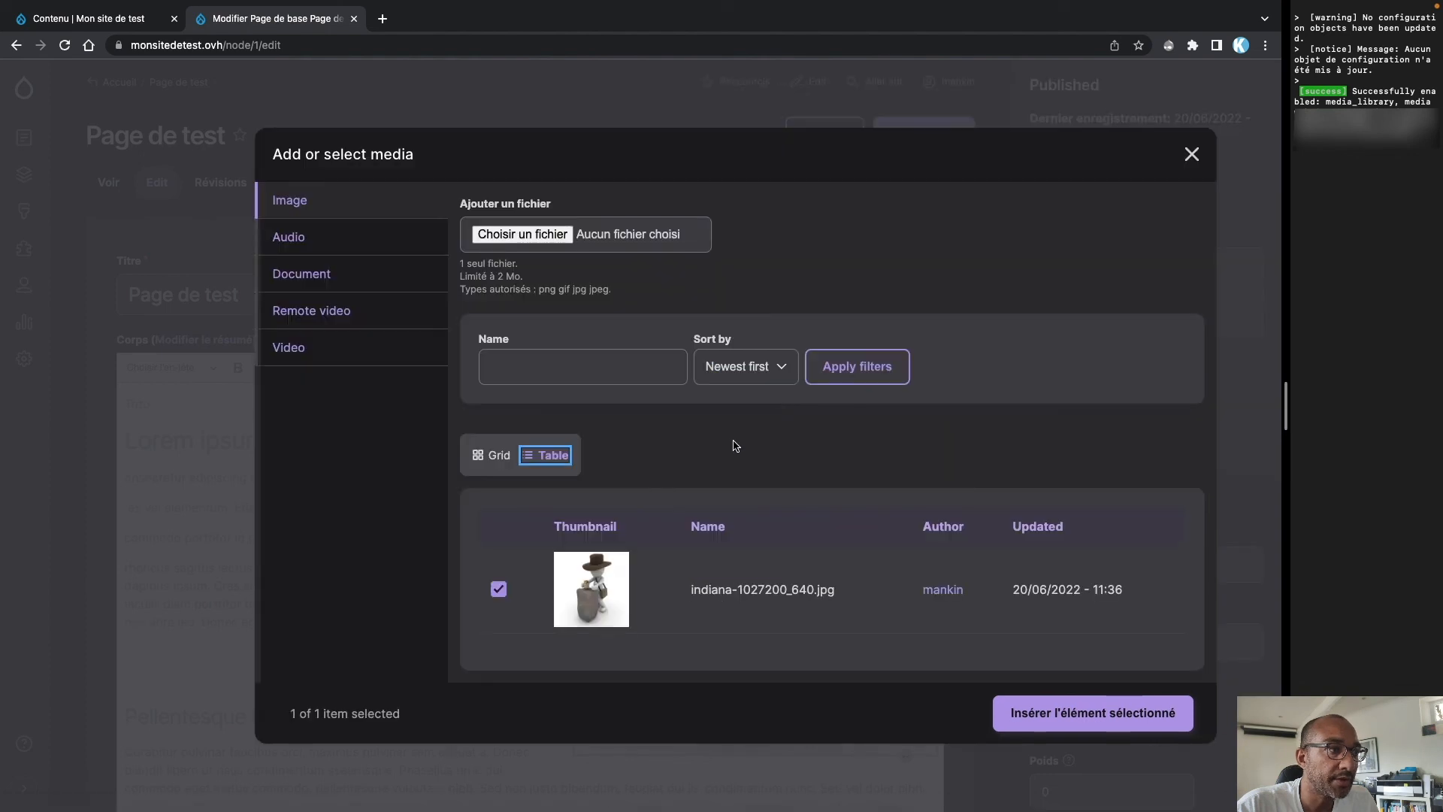
left_click(495, 457)
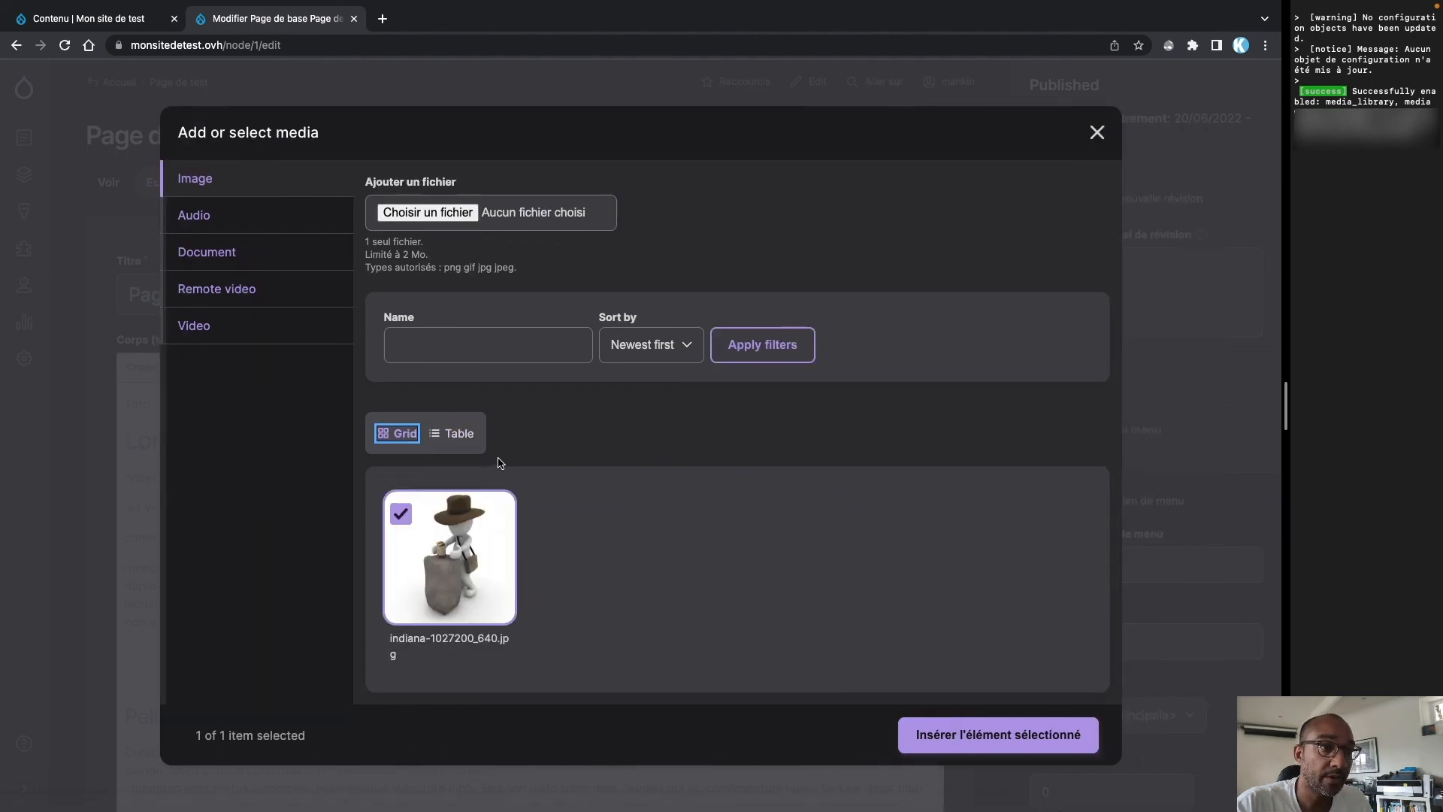
- Browse the Audio, Document, Remote video and Video media types in the media library and return to Image
left_click(302, 216)
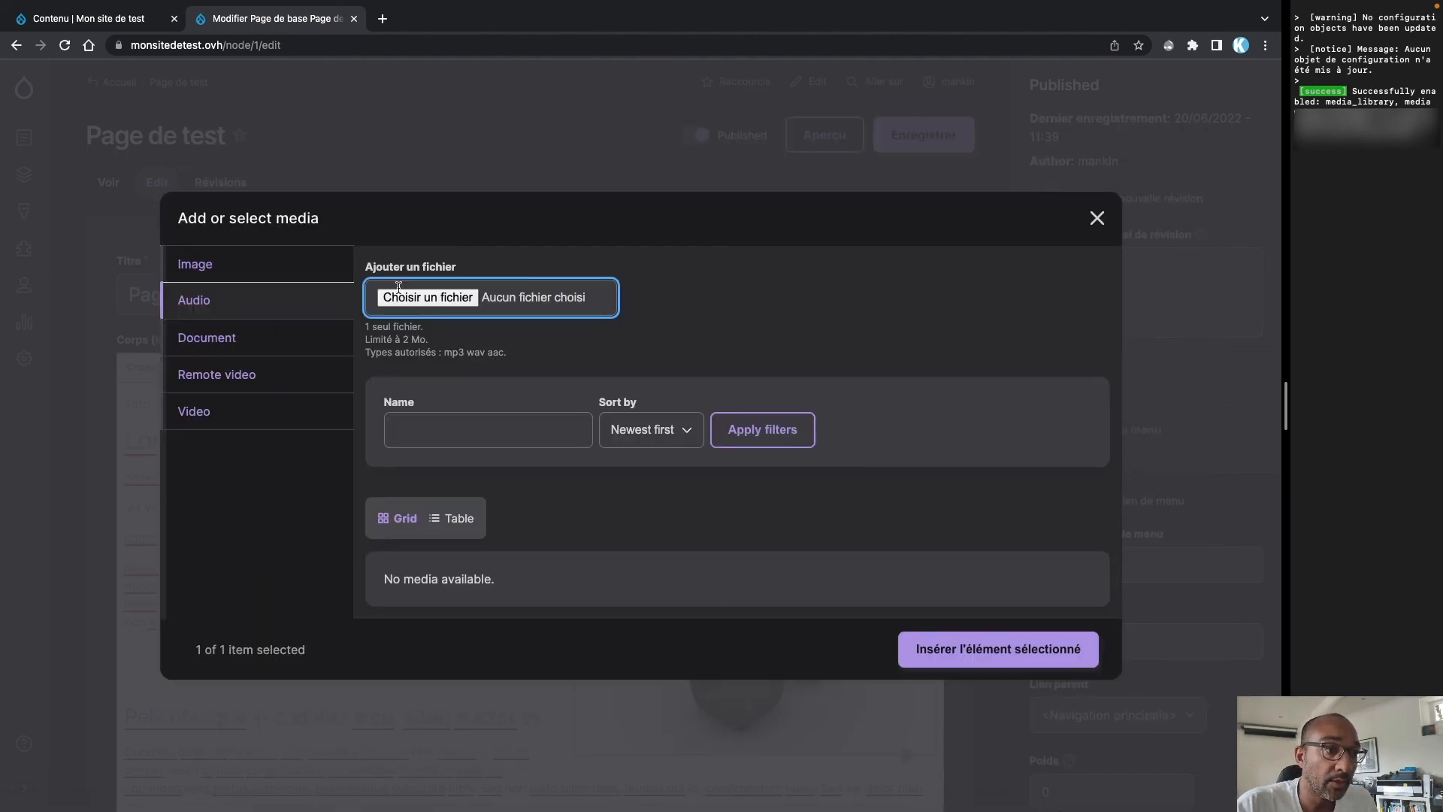
left_click(264, 337)
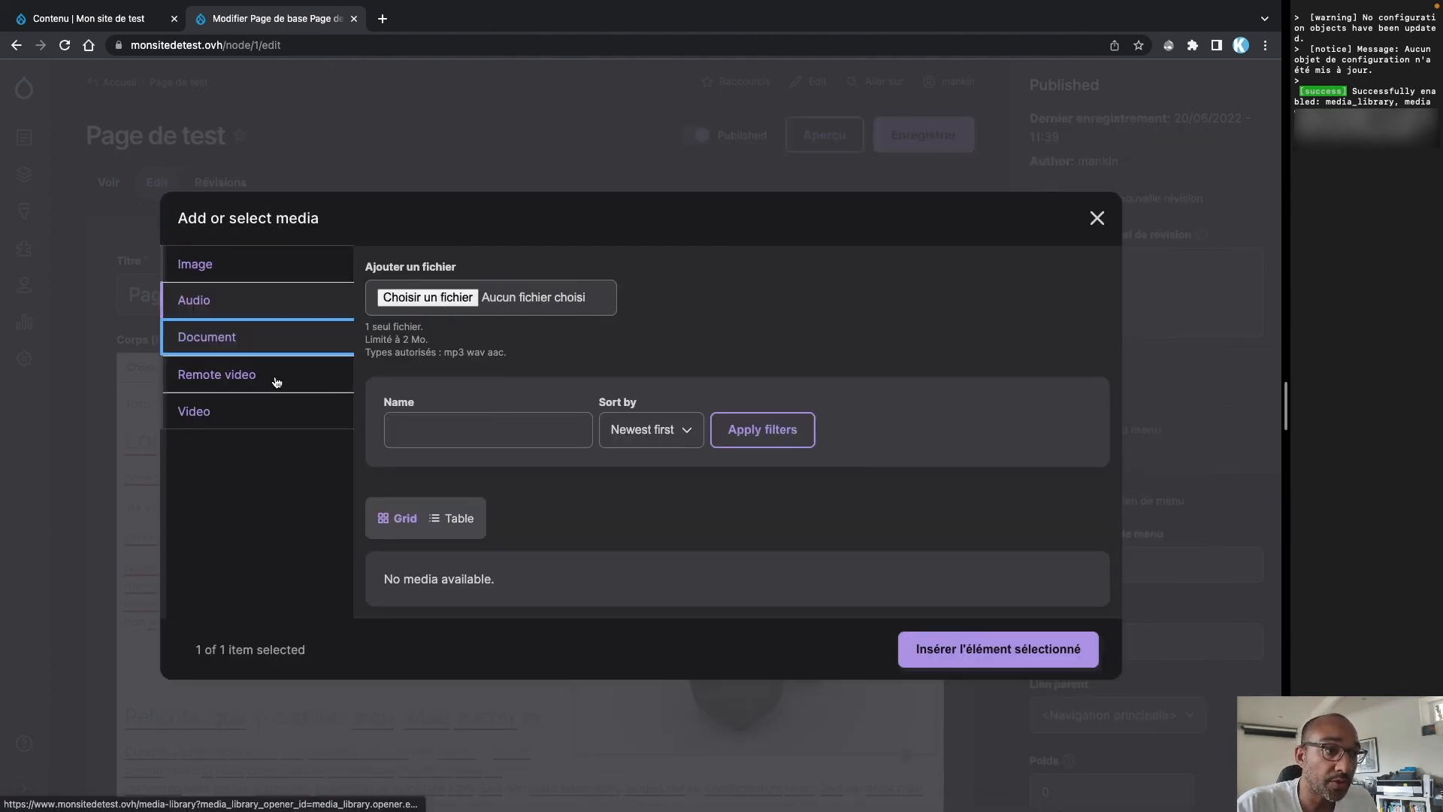
left_click(289, 375)
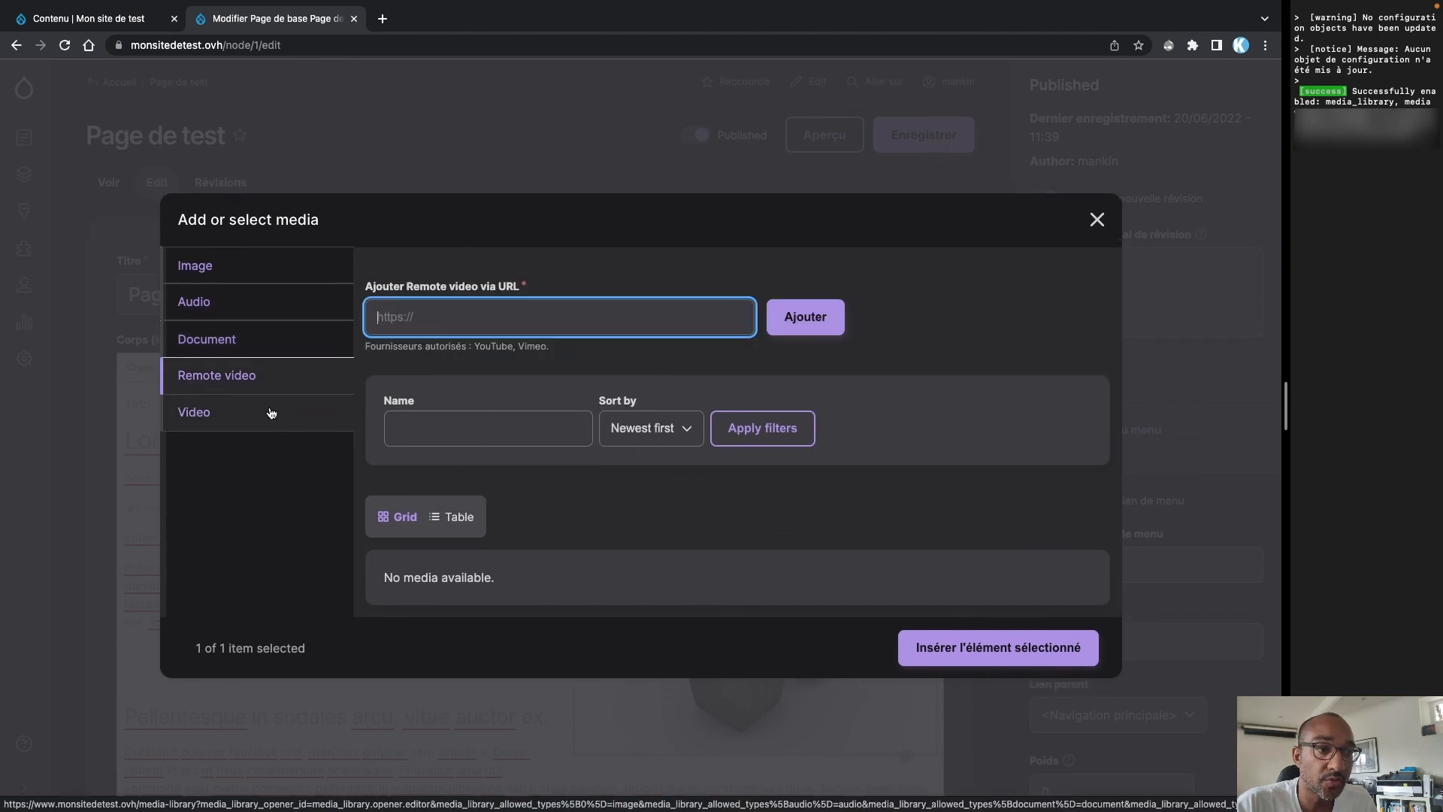
left_click(274, 419)
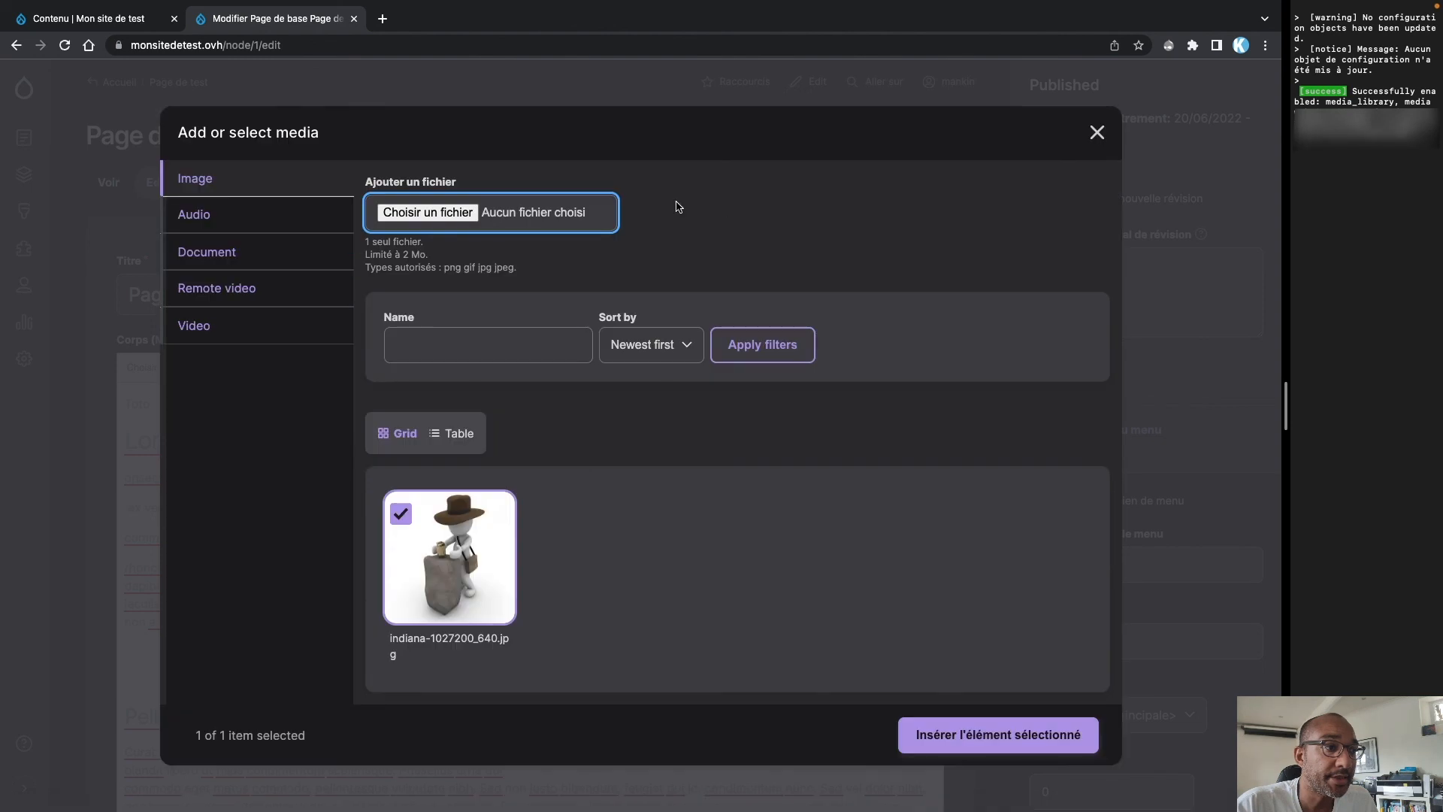
left_click(743, 224)
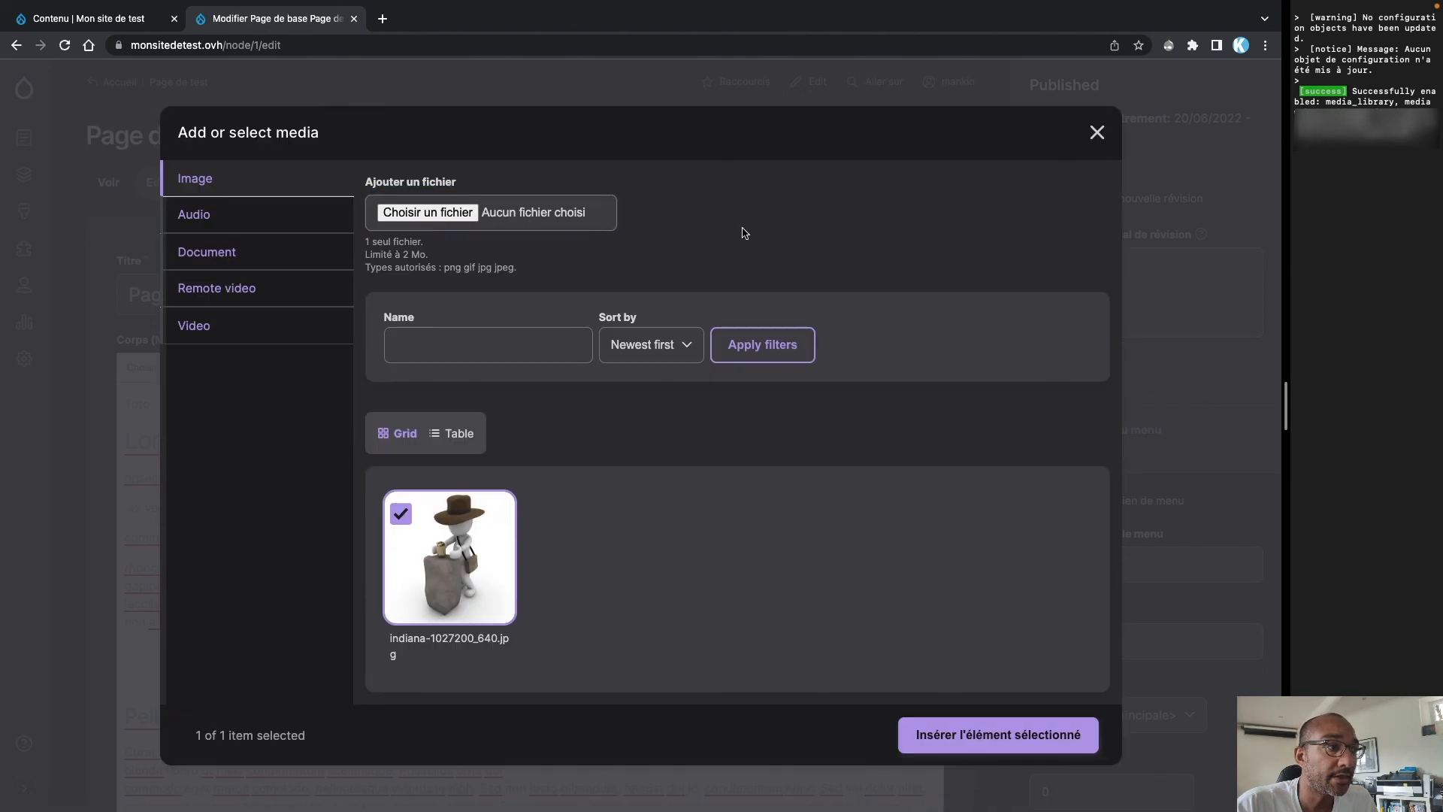